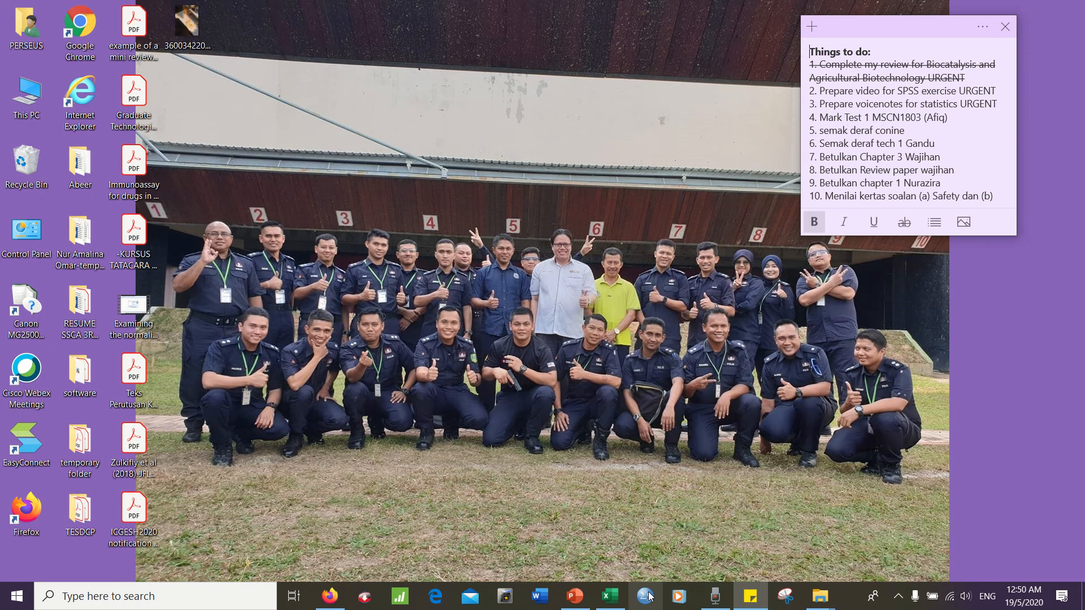
- Start IBM SPSS Statistics from the desktop and dismiss the startup dialog to reach the empty data sheet
left_click(648, 596)
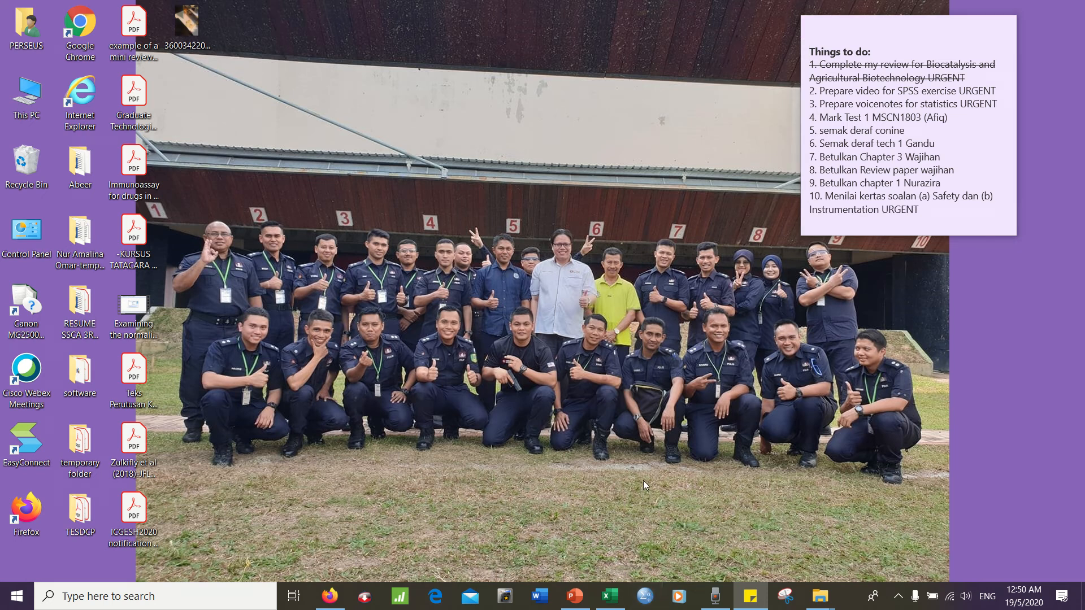
left_click(647, 597)
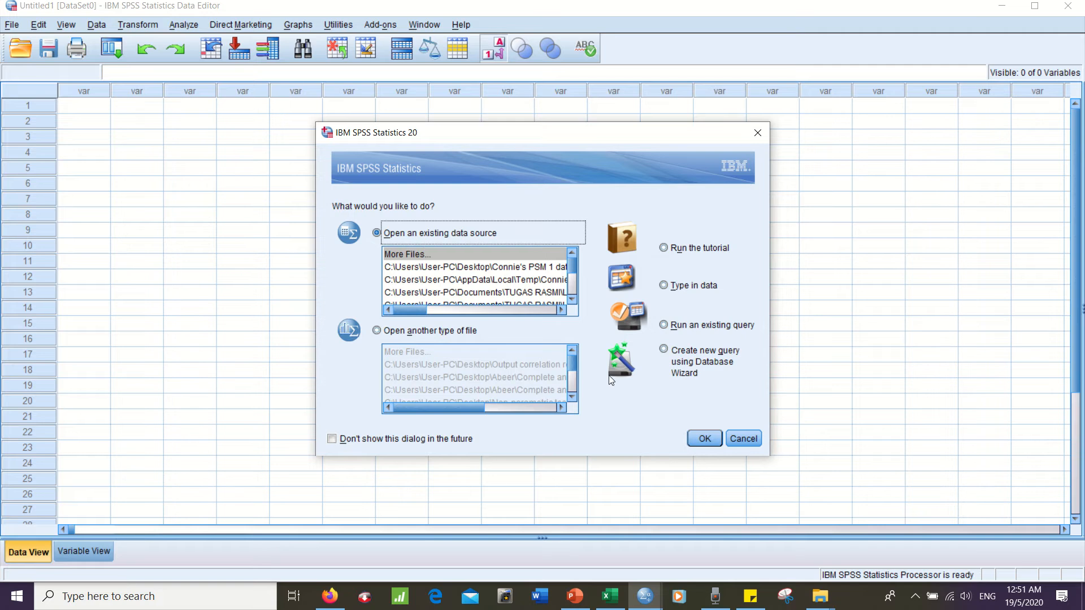
left_click(752, 441)
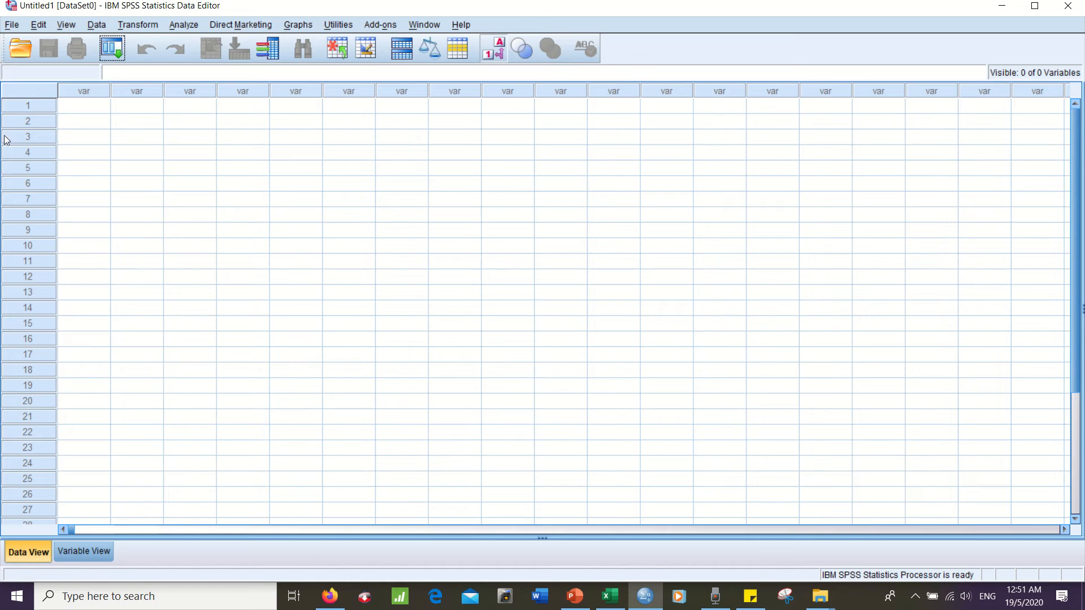
left_click(13, 25)
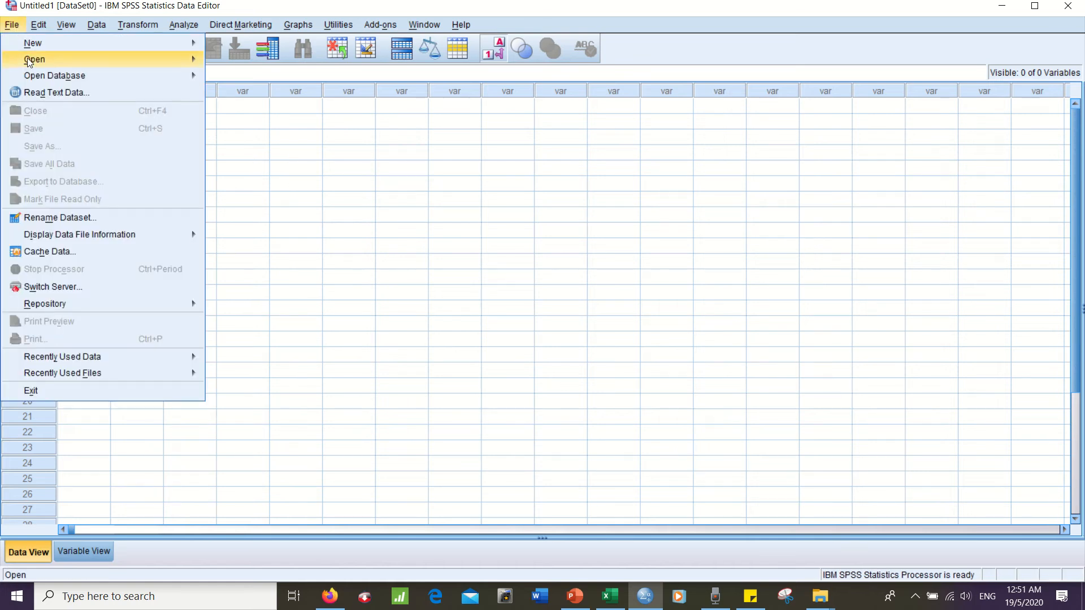
mouse_move(28, 60)
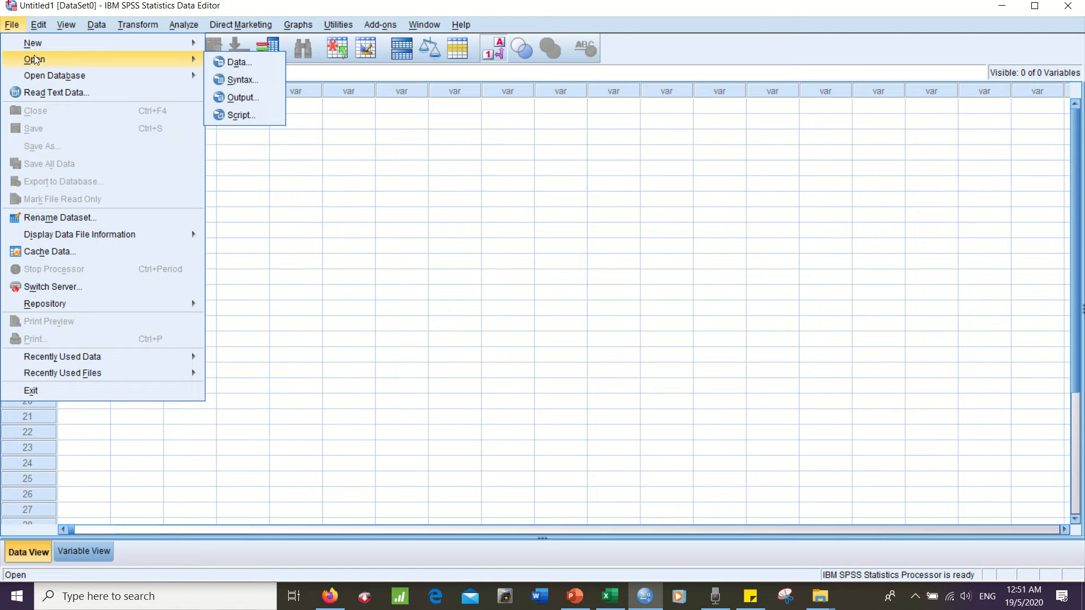
mouse_move(40, 27)
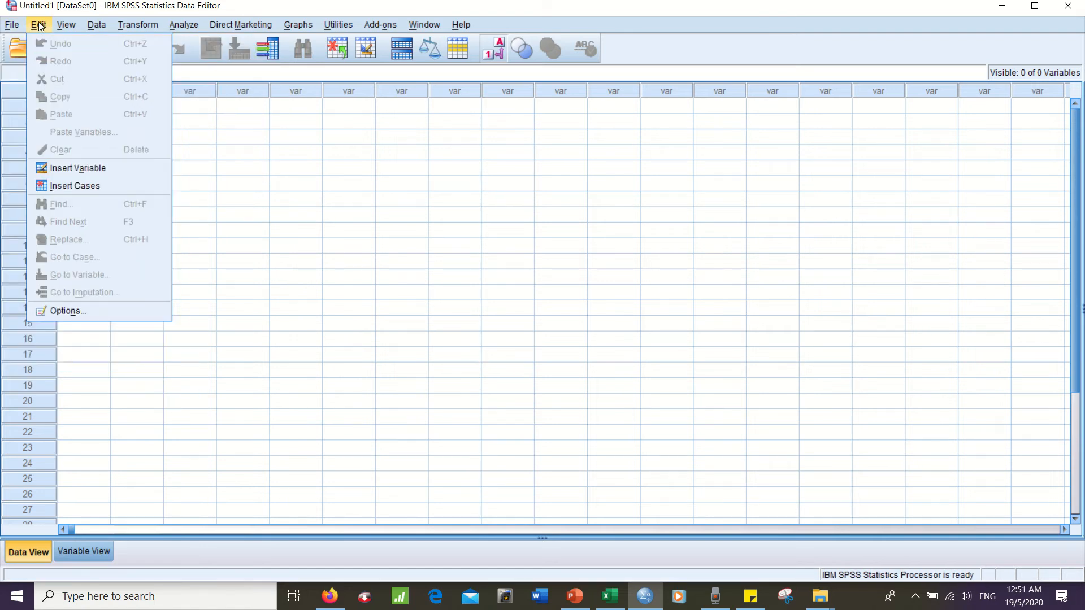
mouse_move(75, 26)
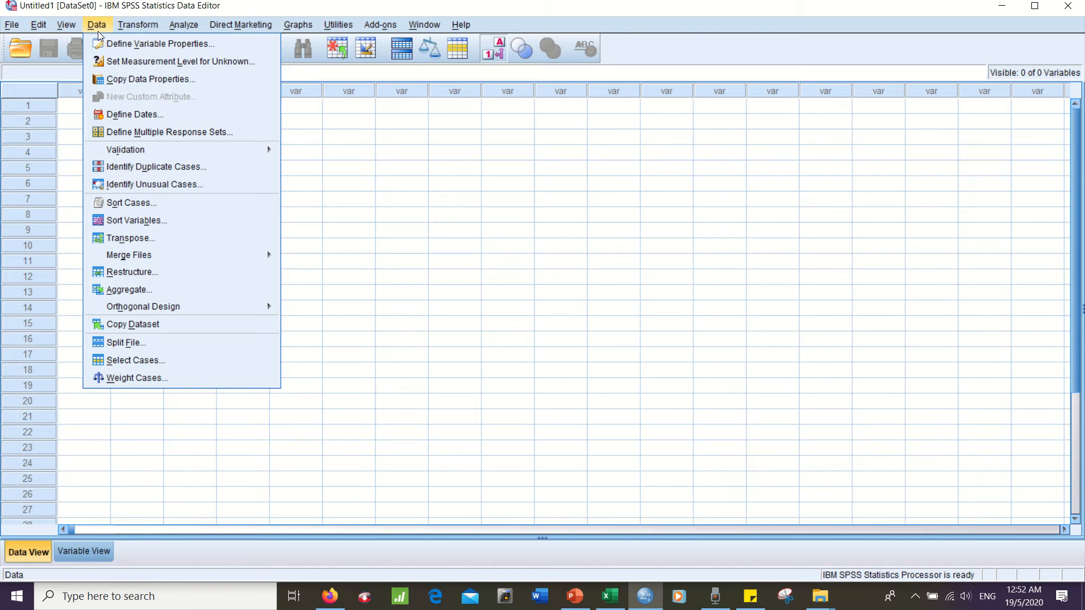
mouse_move(138, 26)
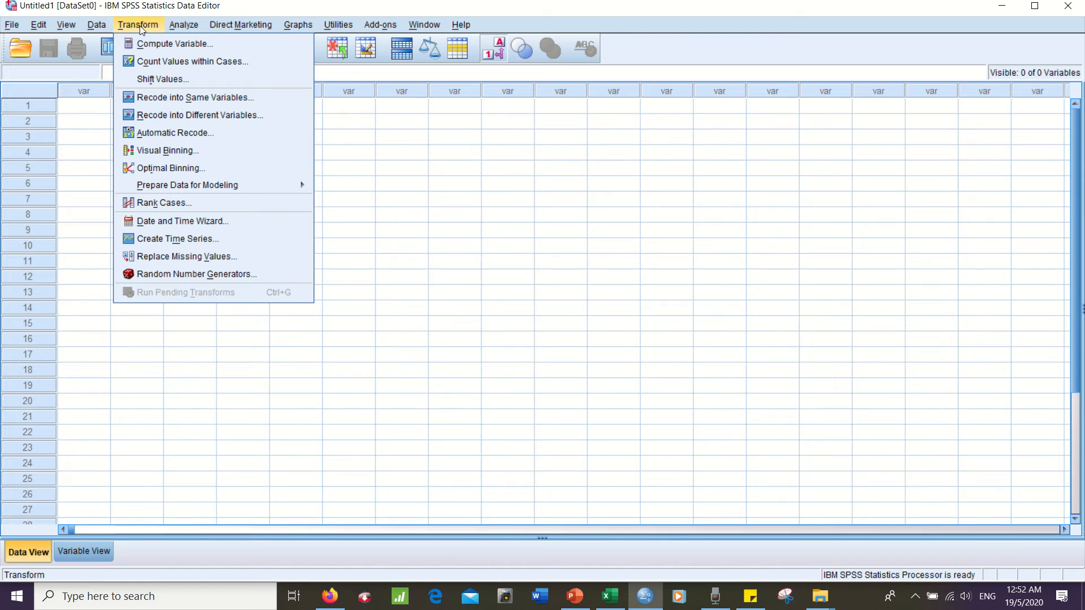
mouse_move(184, 28)
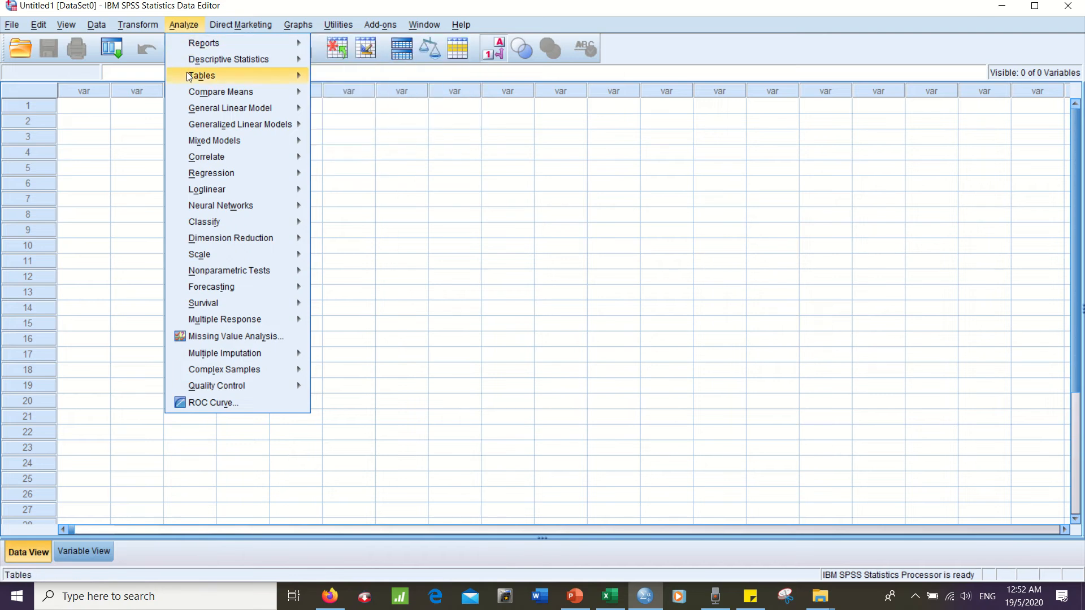
mouse_move(188, 76)
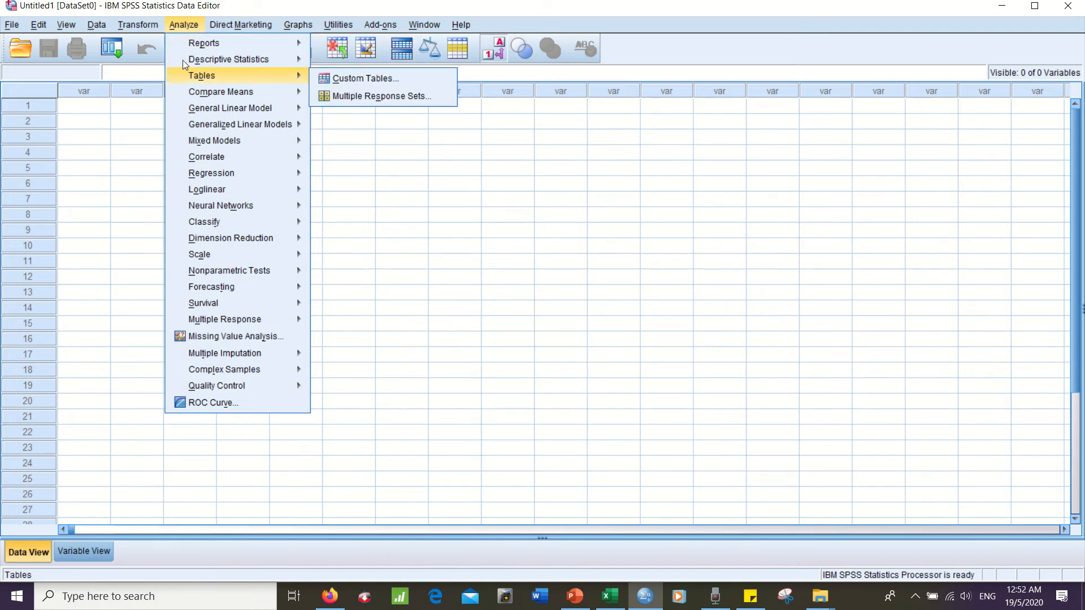
mouse_move(201, 58)
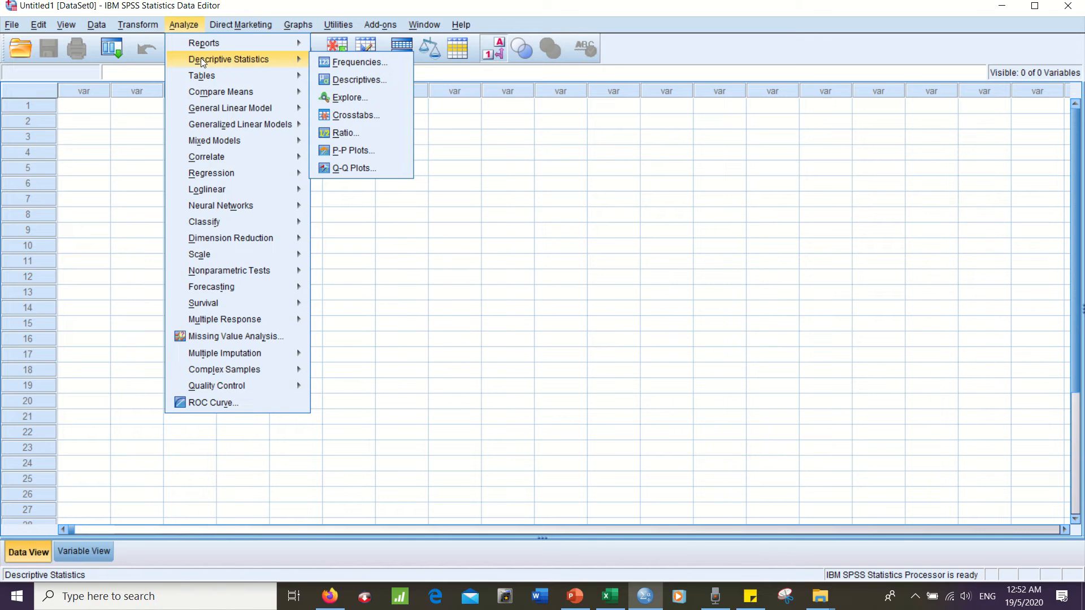
mouse_move(207, 97)
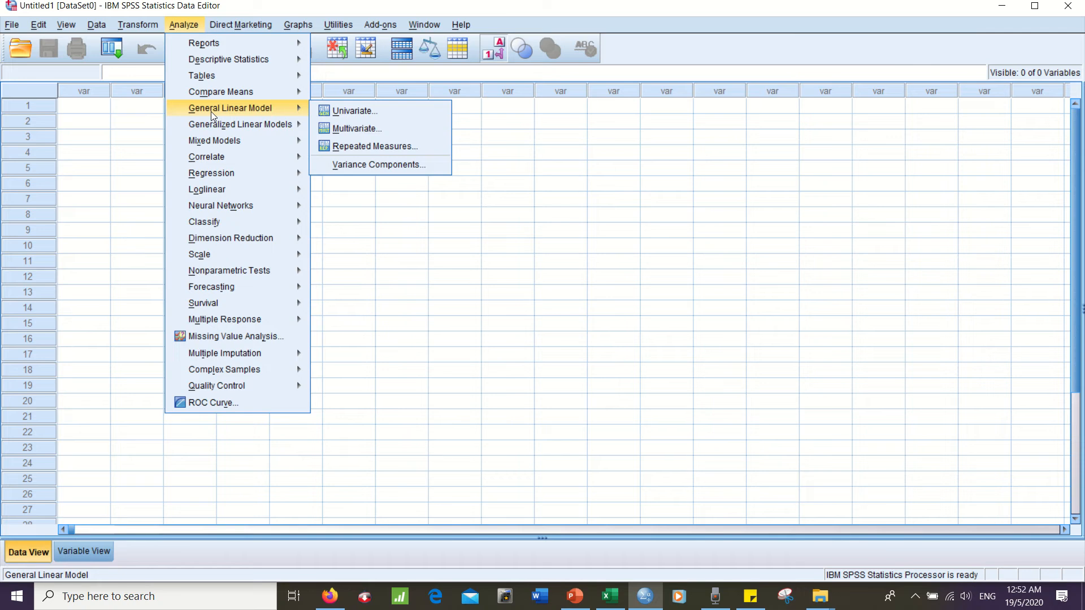
mouse_move(222, 161)
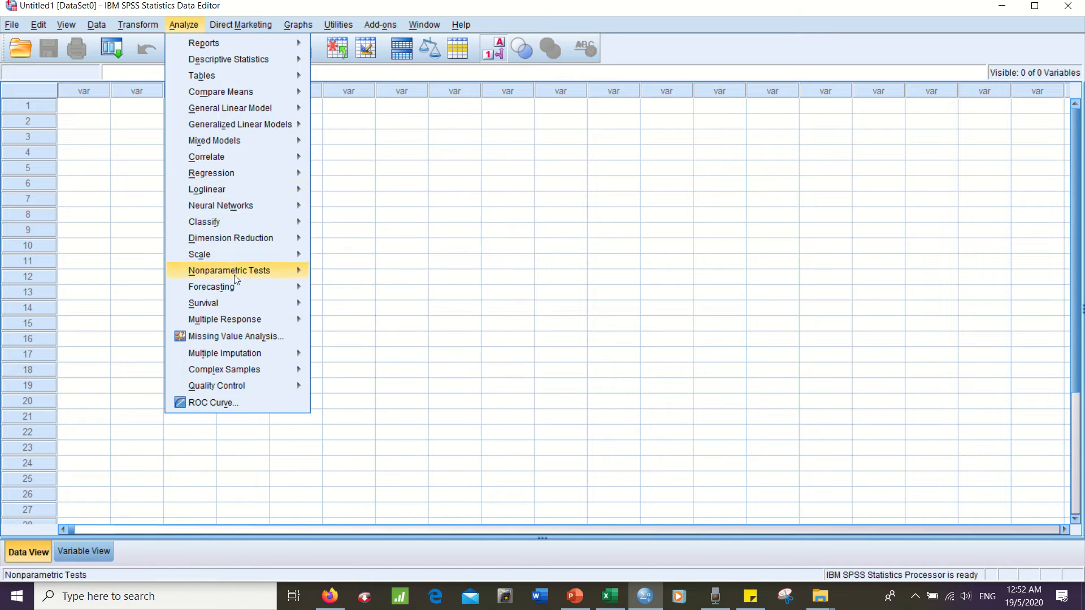
mouse_move(235, 276)
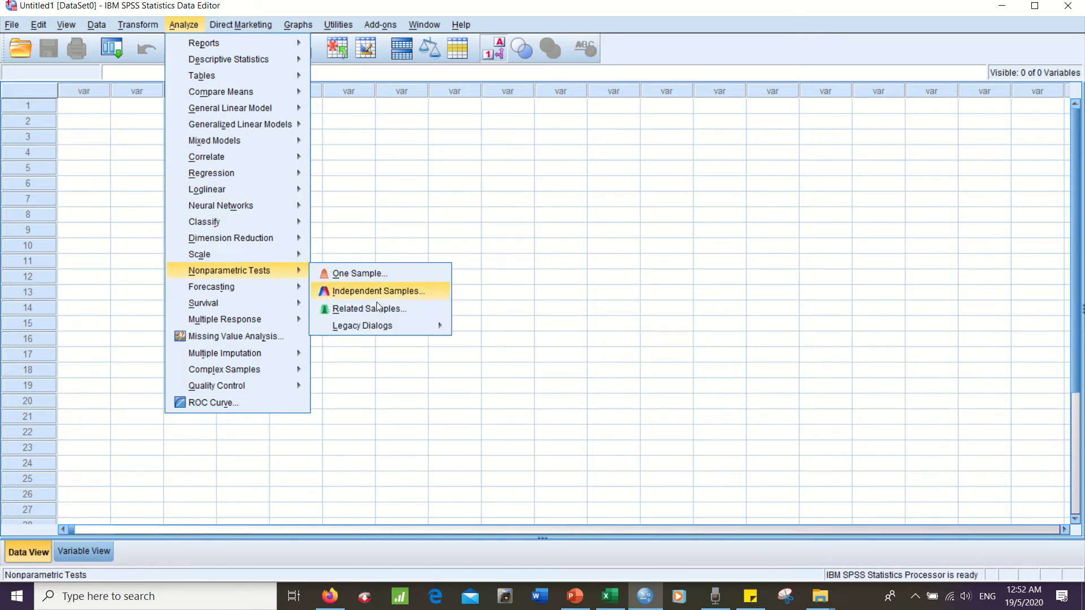
mouse_move(385, 326)
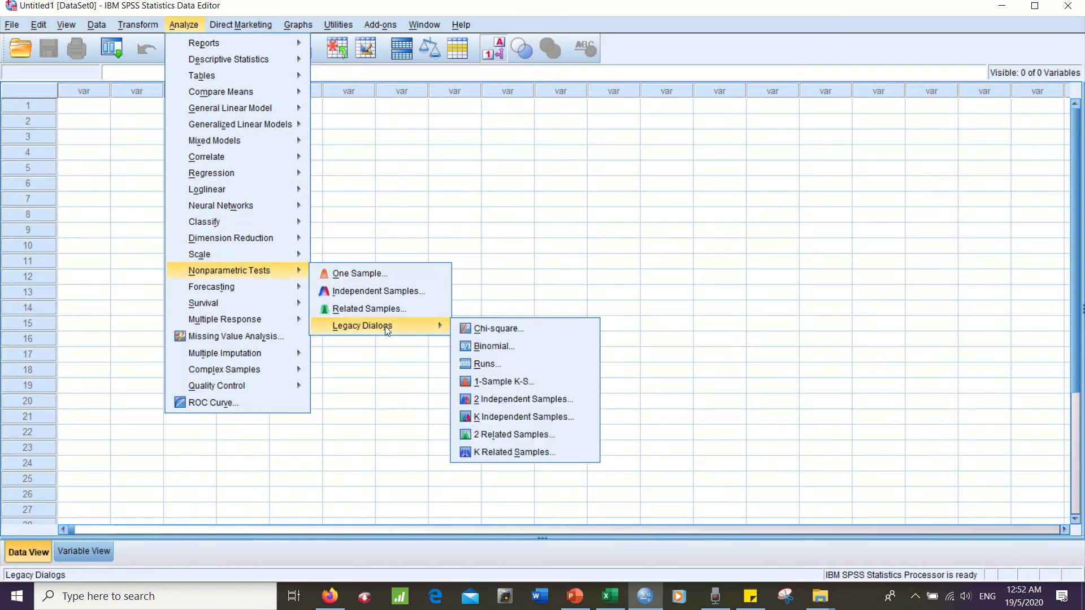
mouse_move(231, 316)
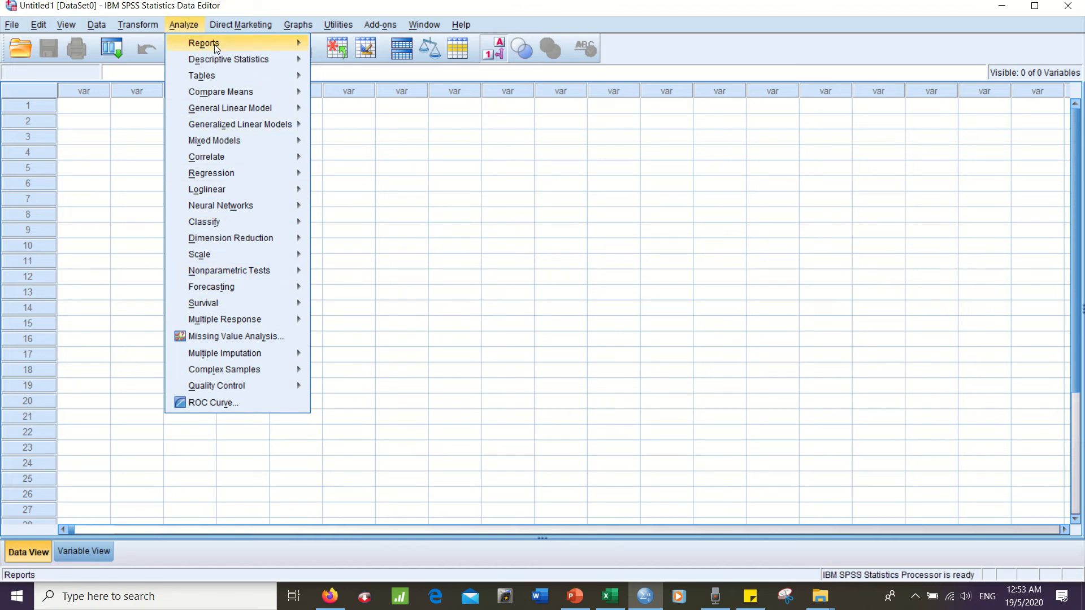
mouse_move(220, 30)
mouse_move(305, 31)
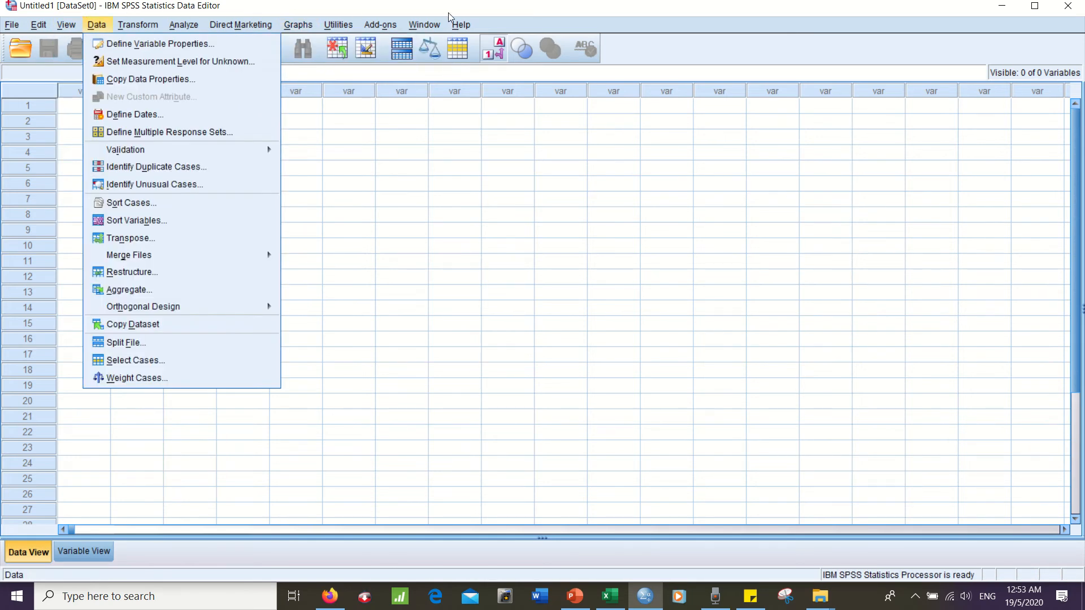
mouse_move(460, 24)
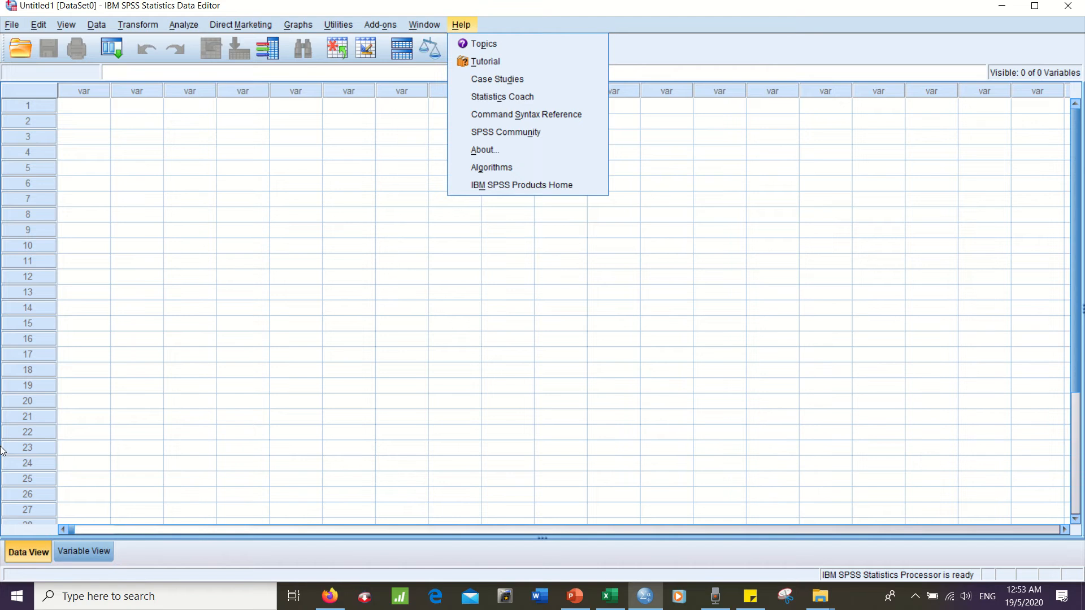
- Show the variable definitions of the untitled dataset in Variable View
left_click(91, 552)
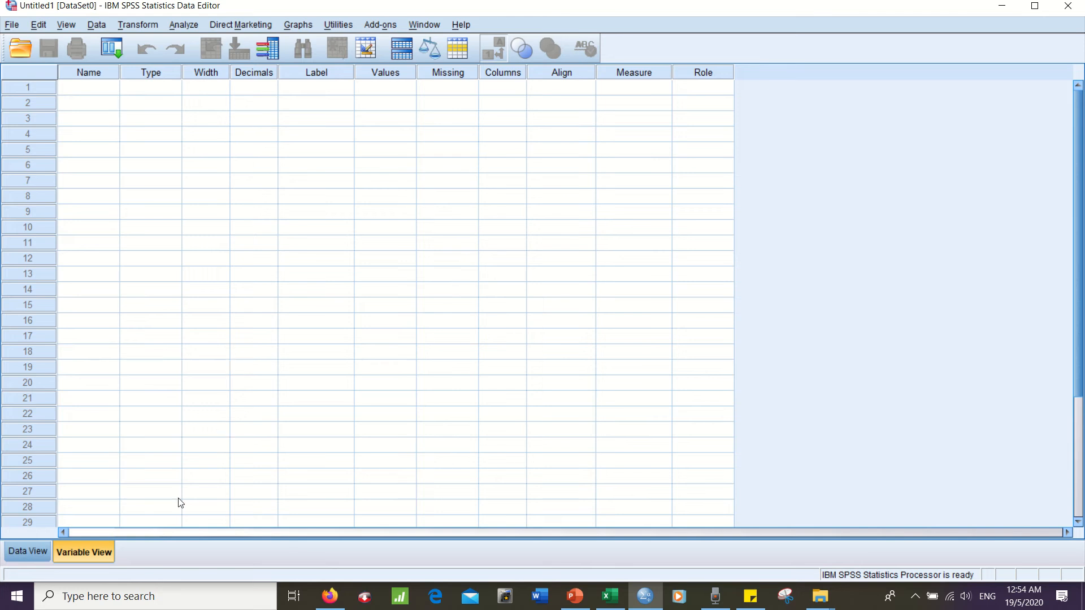
- Switch to the Excel workbook of larvae proximate composition and examine its data blocks for each species and substrate
left_click(609, 597)
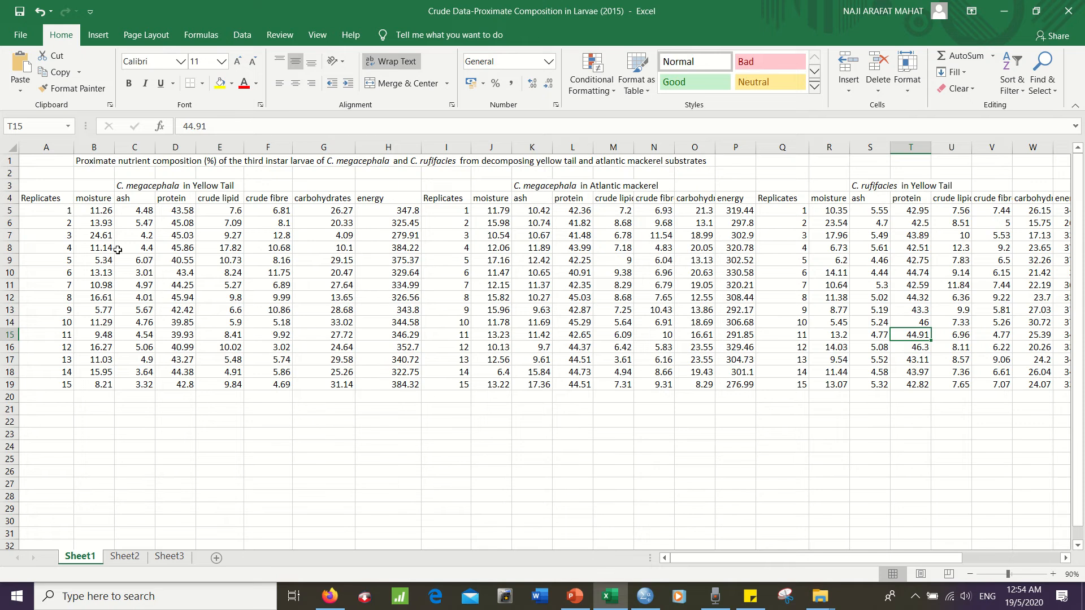
left_click_drag(54, 176, 418, 406)
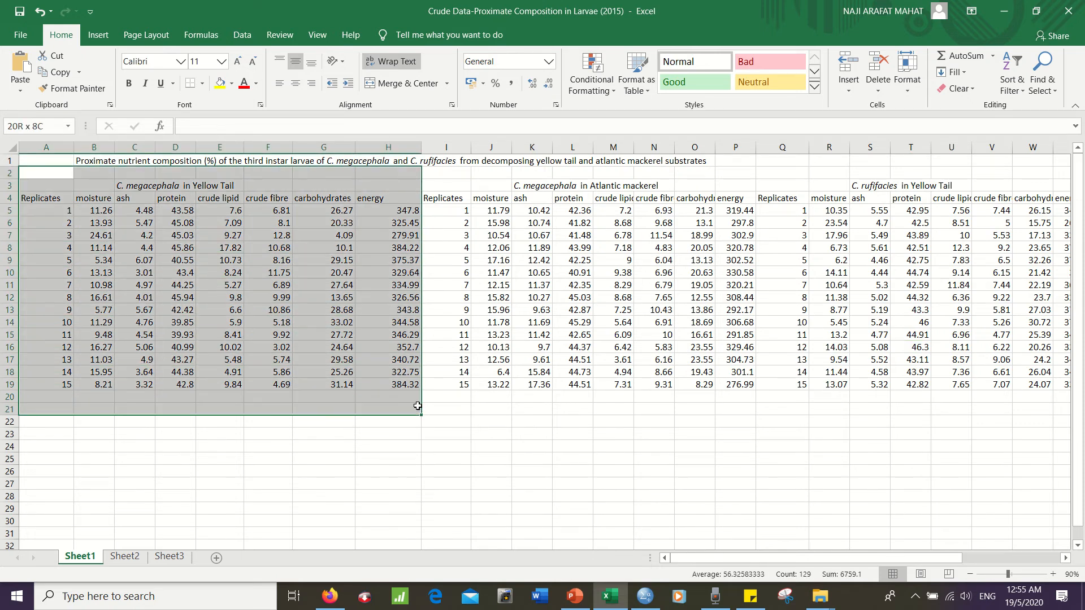
left_click(544, 270)
left_click_drag(456, 184, 739, 390)
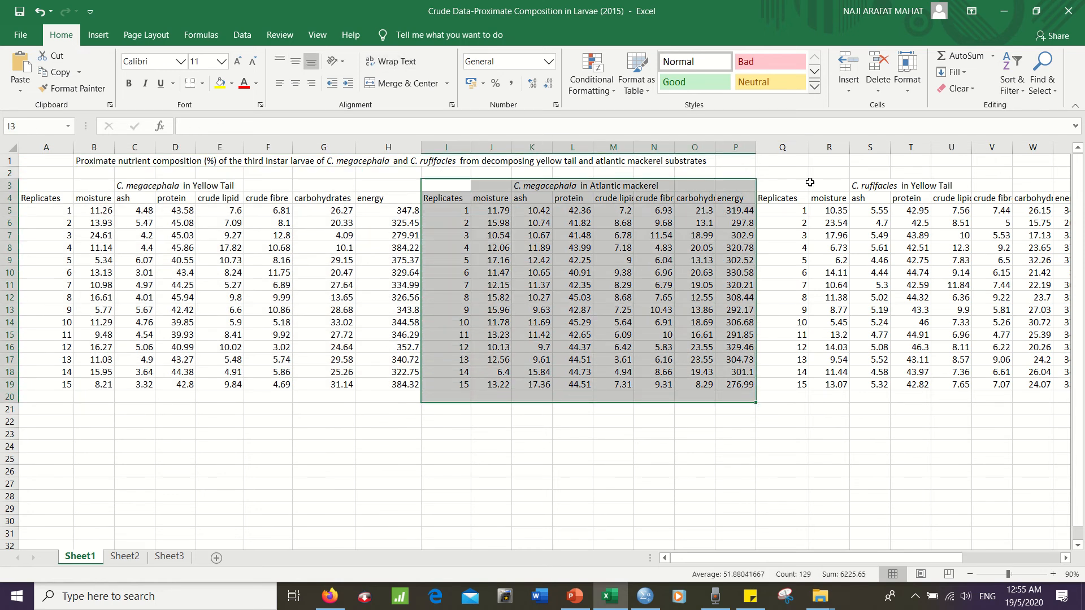
left_click(783, 184)
left_click_drag(784, 184, 904, 387)
left_click(972, 178)
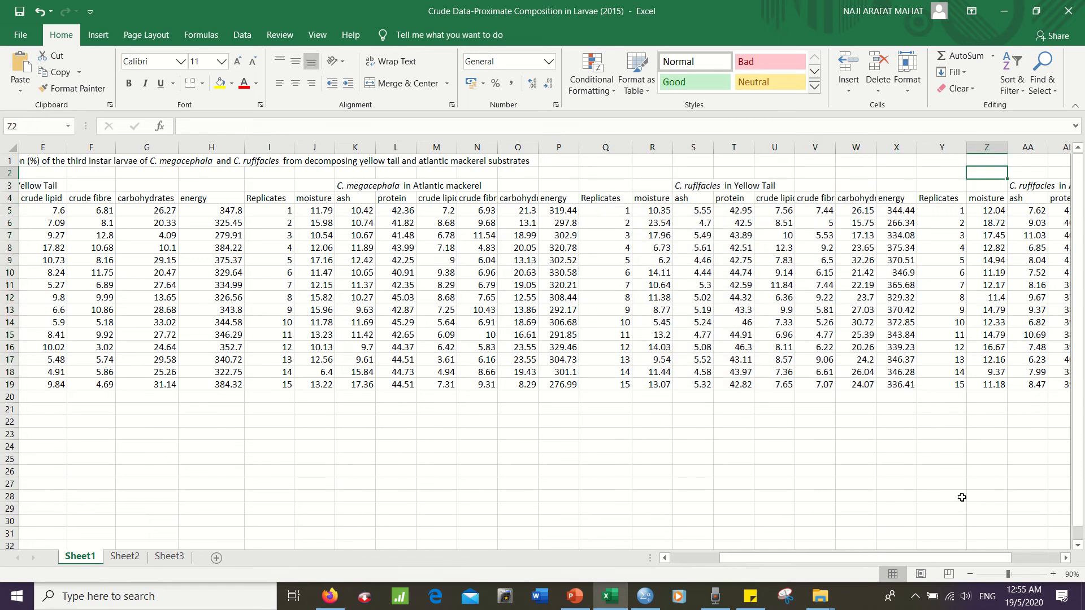
left_click_drag(938, 561, 982, 556)
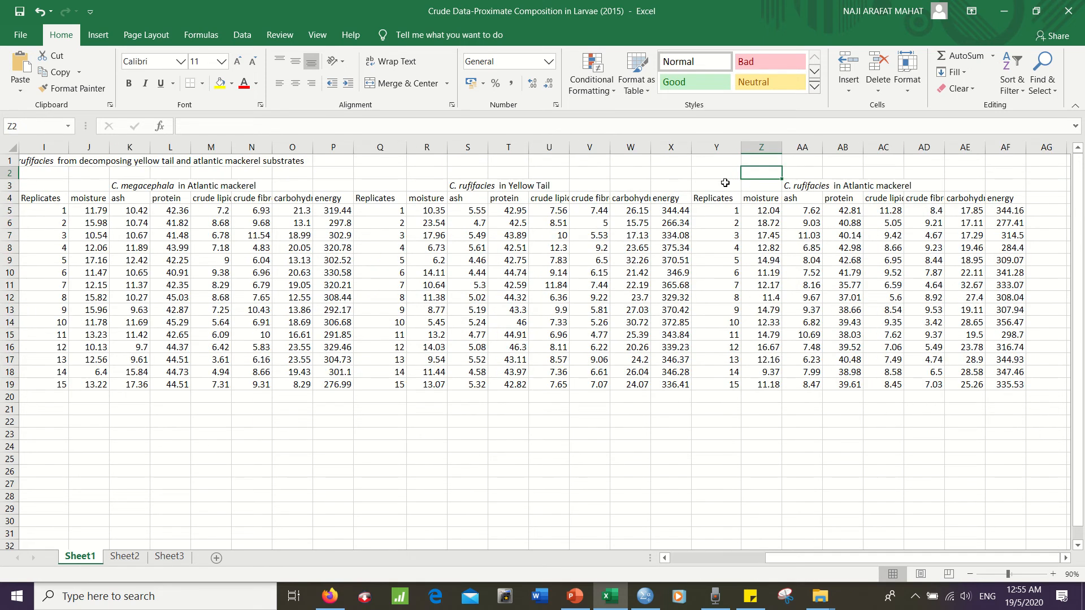
left_click_drag(723, 179, 1011, 387)
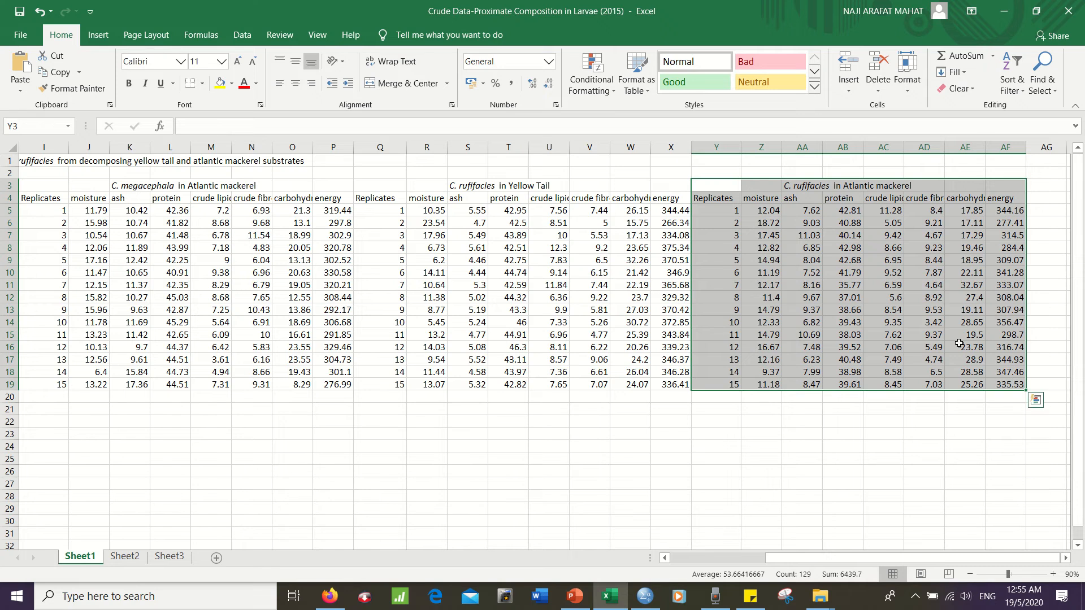
left_click(740, 282)
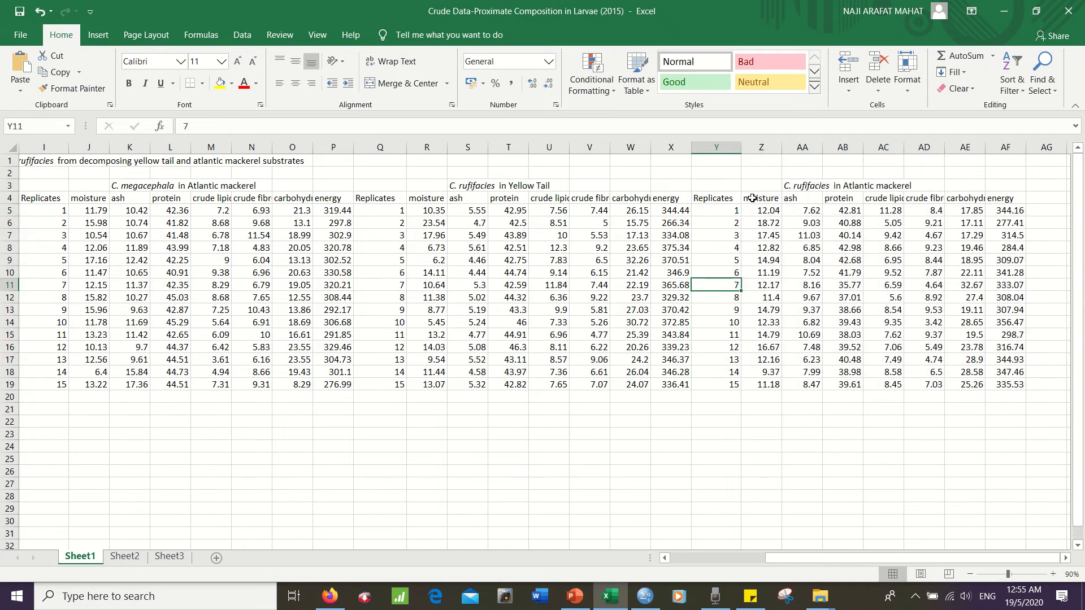
- Review the nutrient headings from moisture to energy in the C. rufifacies in Atlantic mackerel block
left_click(751, 198)
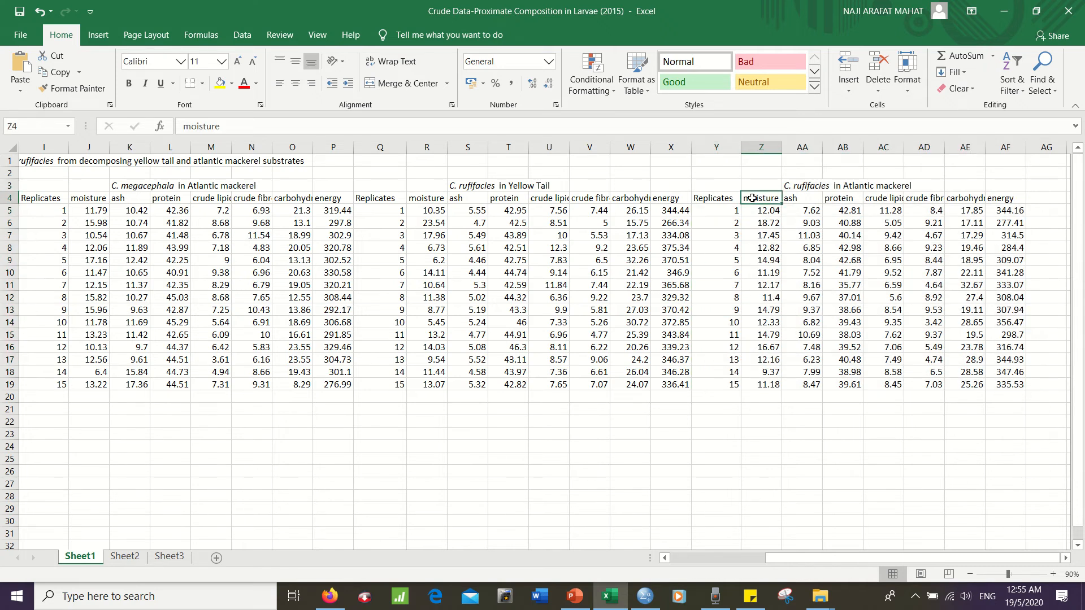
left_click(797, 200)
left_click(856, 201)
left_click(891, 197)
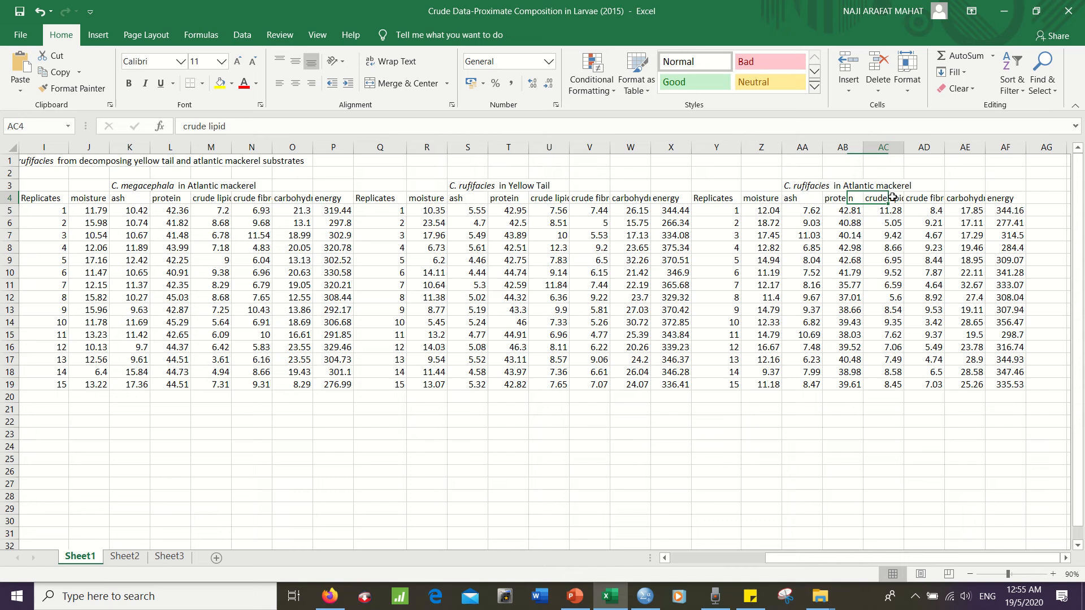
left_click(933, 198)
left_click(979, 199)
left_click(996, 199)
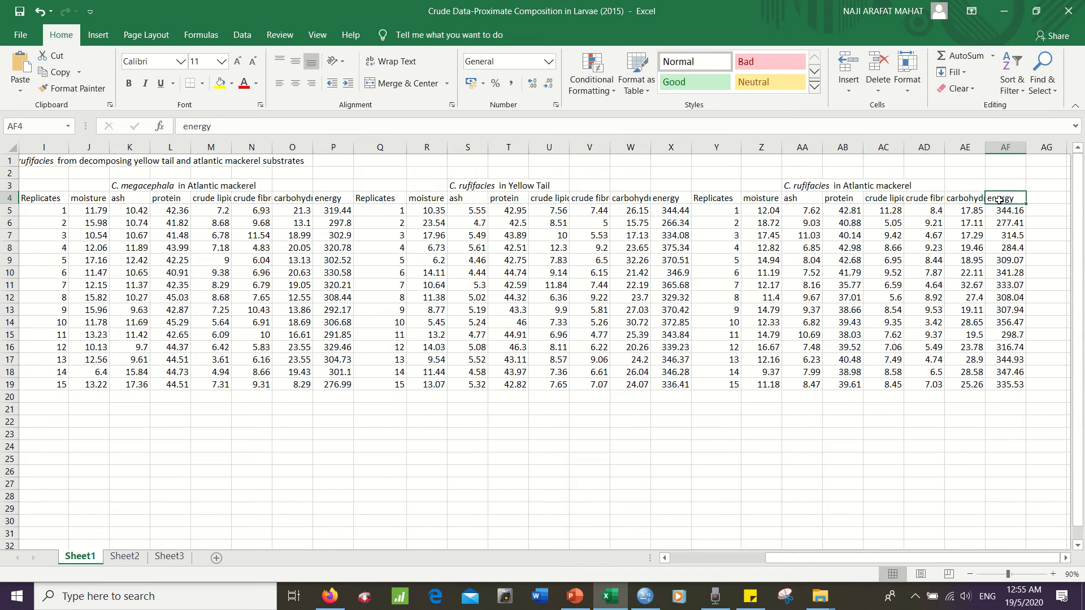
left_click_drag(889, 555, 795, 556)
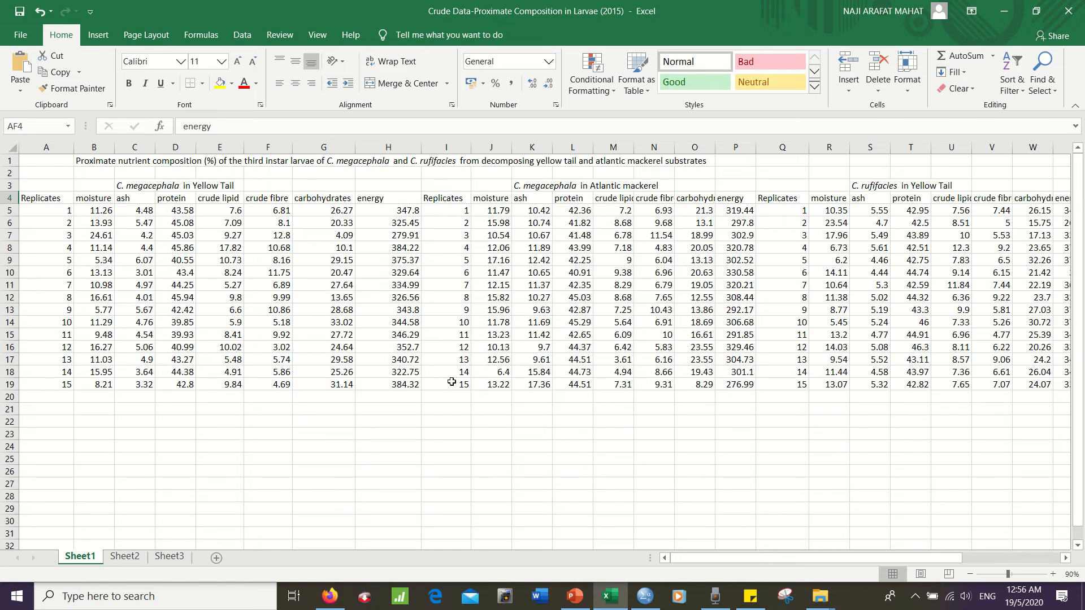
- Compare the empty SPSS variable sheet with the Excel data, ending on the C. megacephala in Yellow Tail heading in Excel
left_click(645, 597)
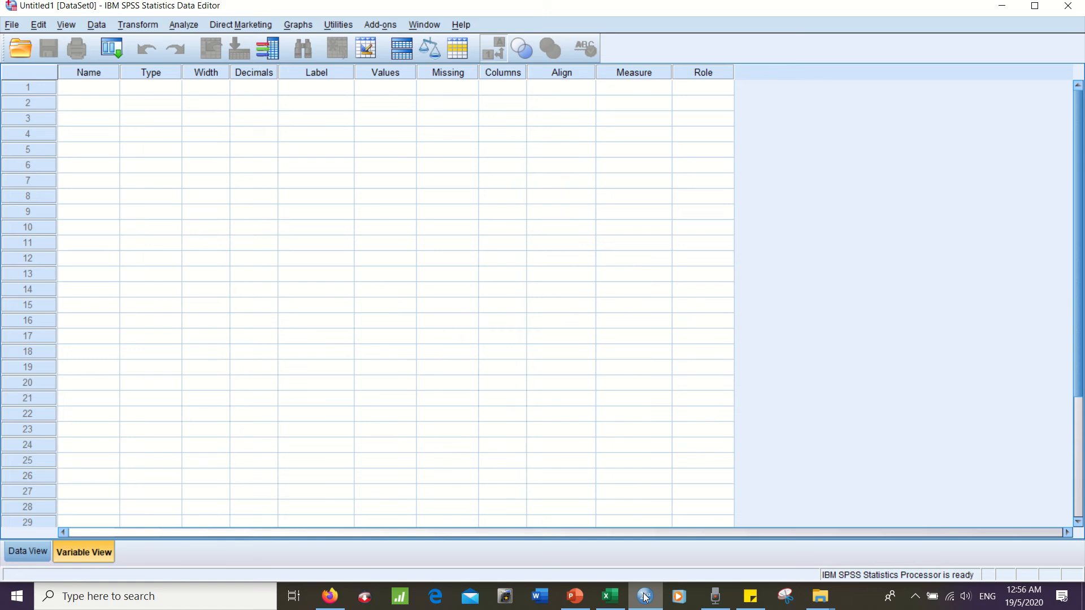
left_click(645, 597)
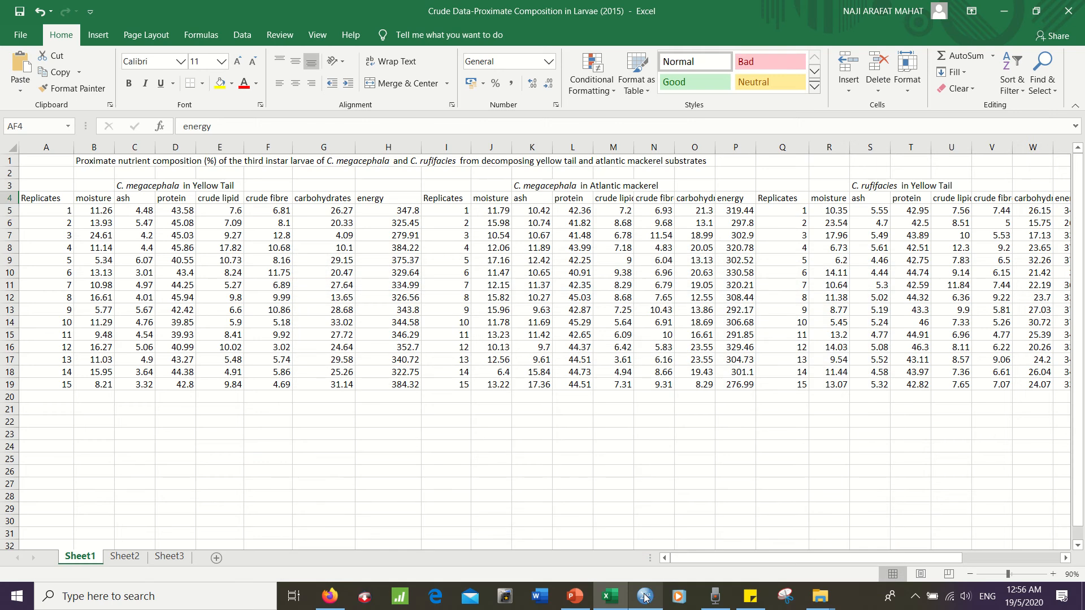
left_click(645, 597)
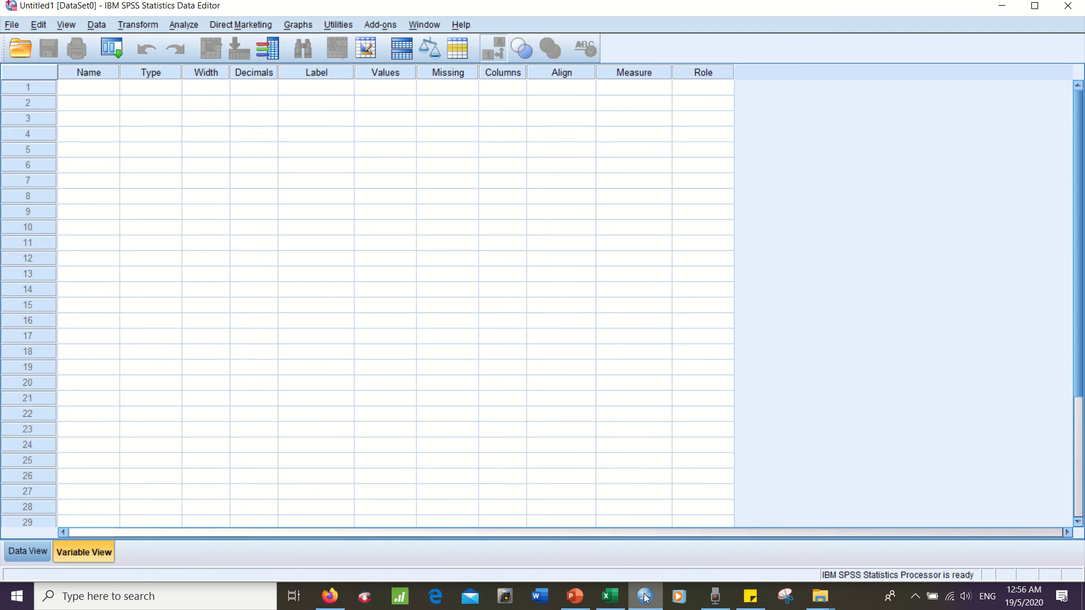
left_click(644, 597)
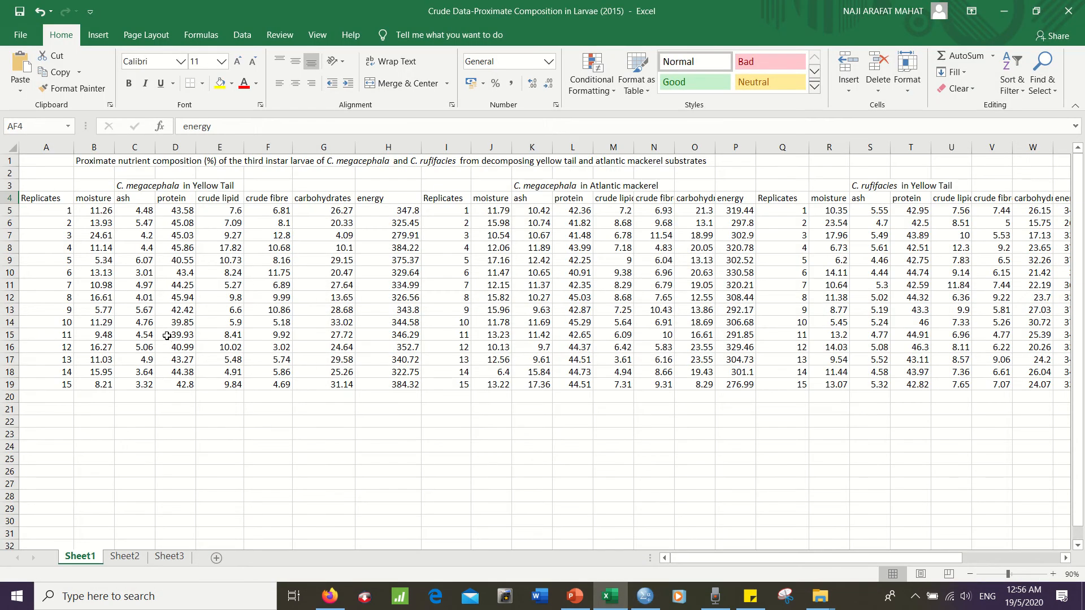
left_click(167, 186)
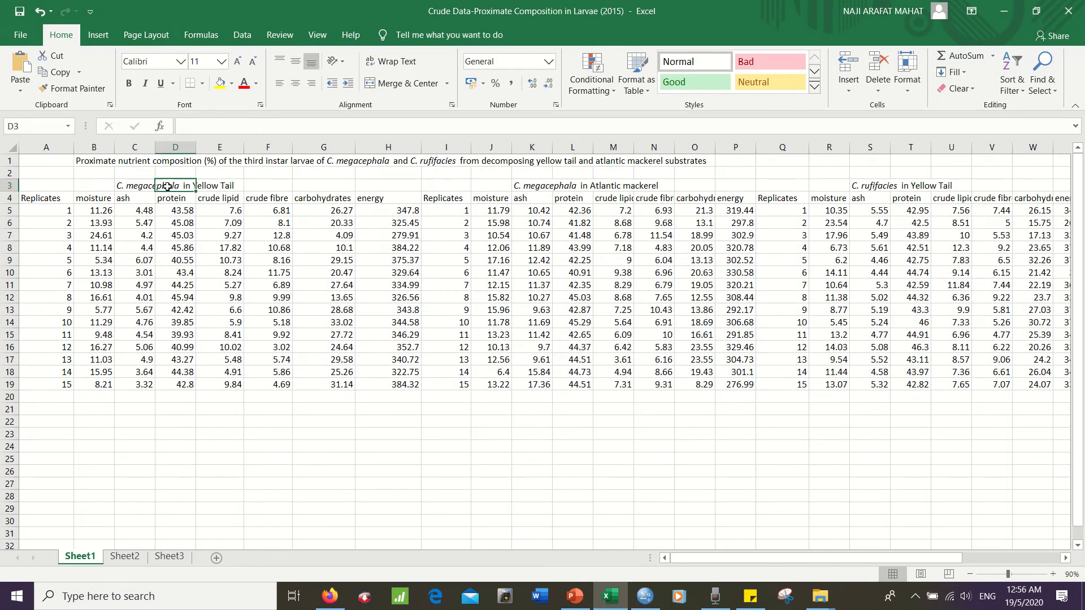
- Review the headings of the C. megacephala in Atlantic mackerel block and both C. rufifacies blocks in the workbook
left_click(559, 184)
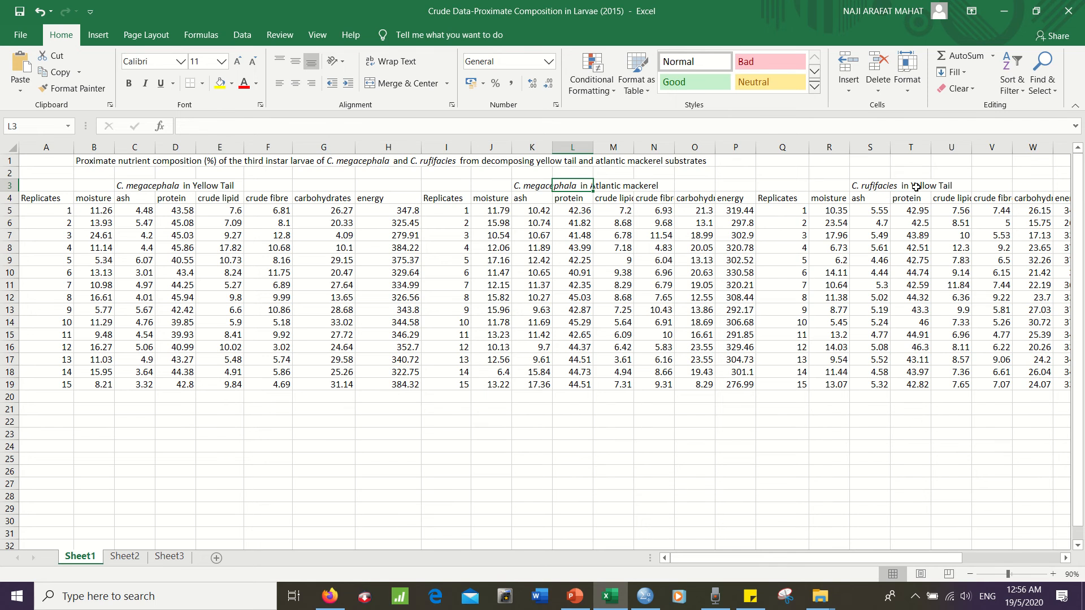
left_click(915, 186)
left_click_drag(847, 558, 939, 558)
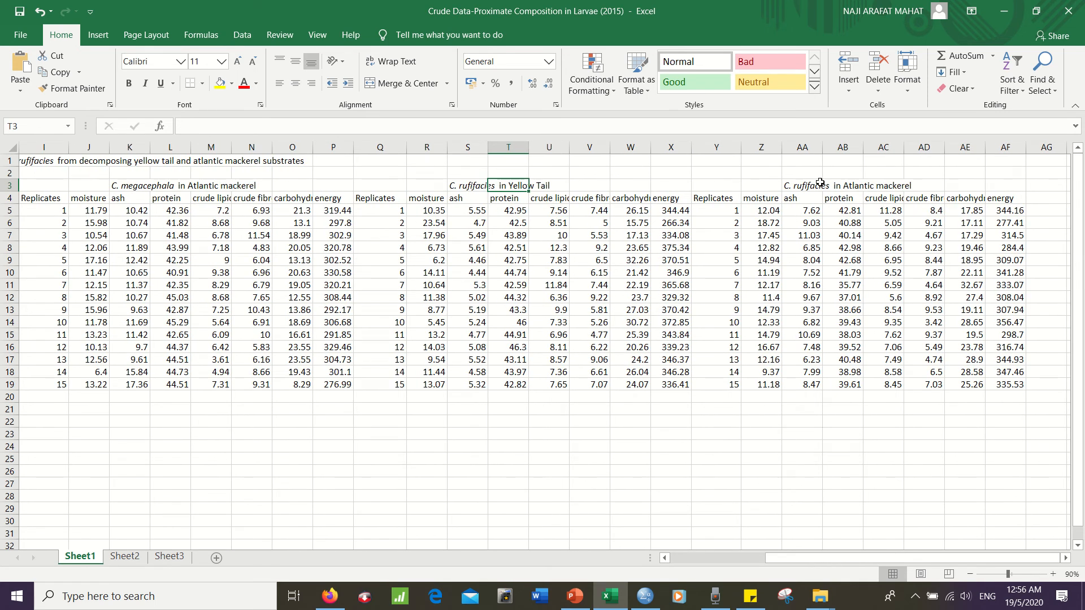
left_click(818, 184)
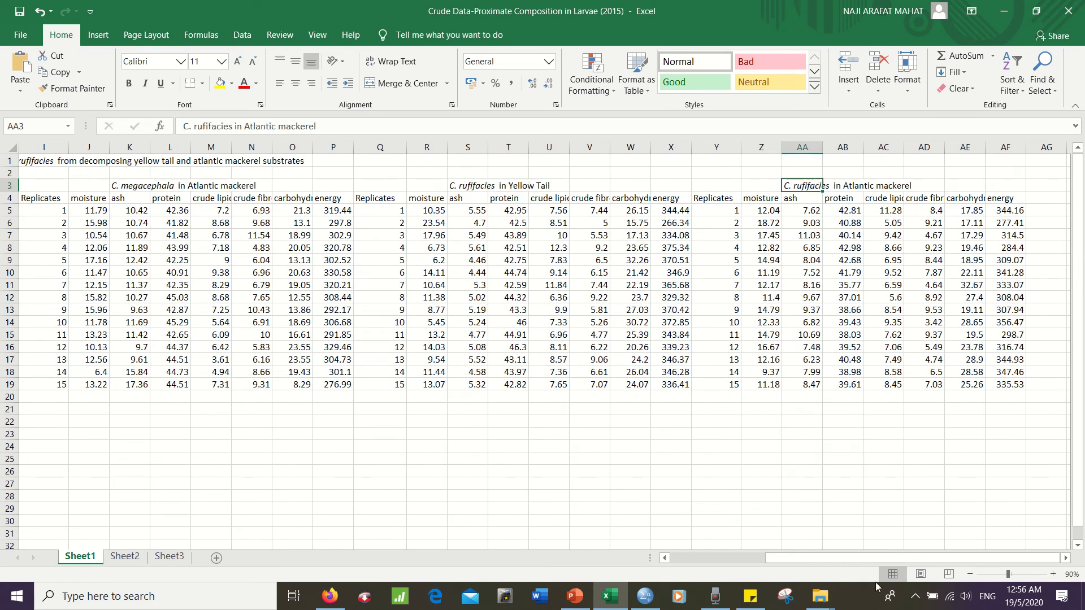
left_click_drag(847, 560, 738, 572)
- Examine the nutrient headings from moisture to energy and replicates 1 to 15 in the C. megacephala in Yellow Tail block
left_click(112, 201)
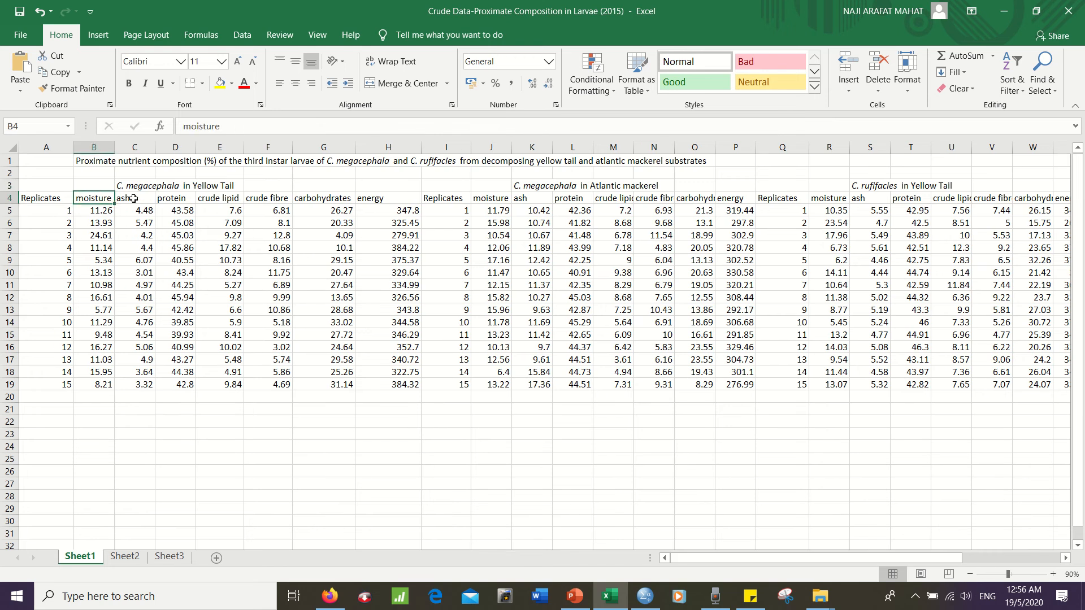
left_click(134, 198)
left_click(165, 200)
left_click(210, 198)
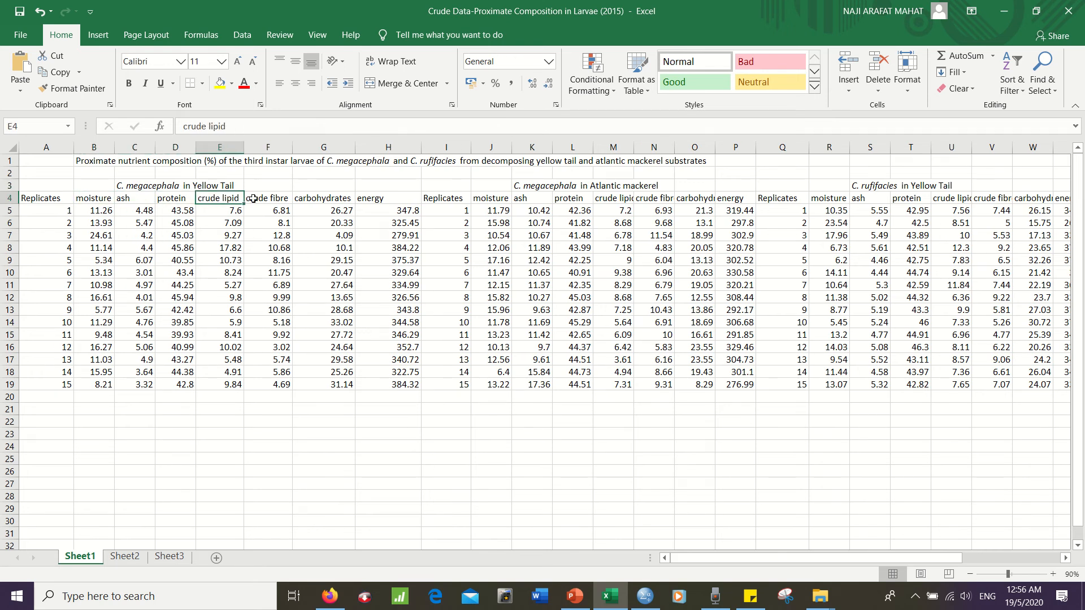
left_click(260, 199)
left_click(339, 196)
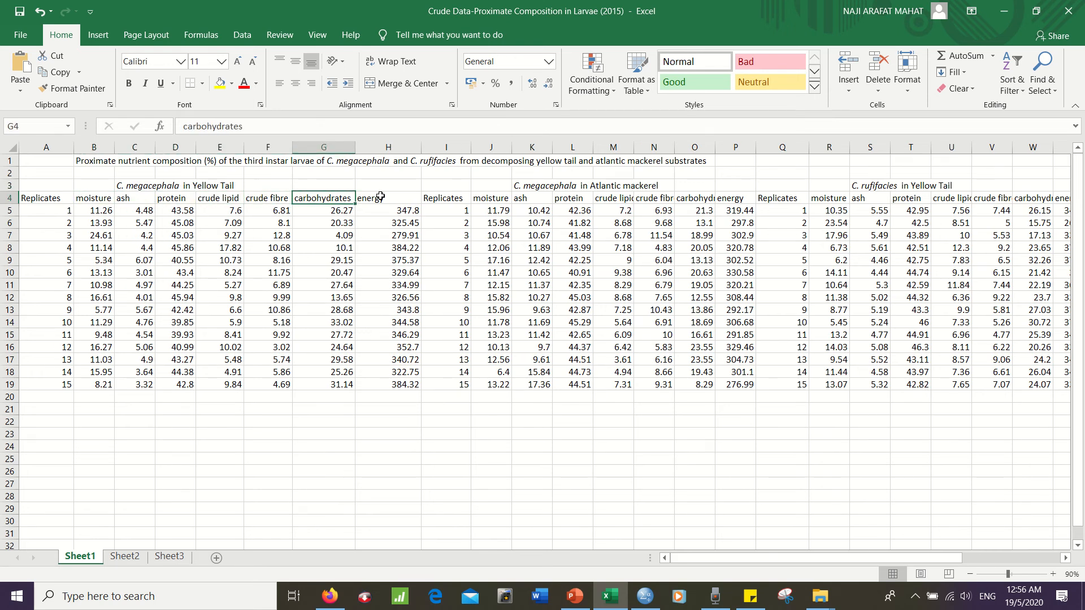
left_click(376, 197)
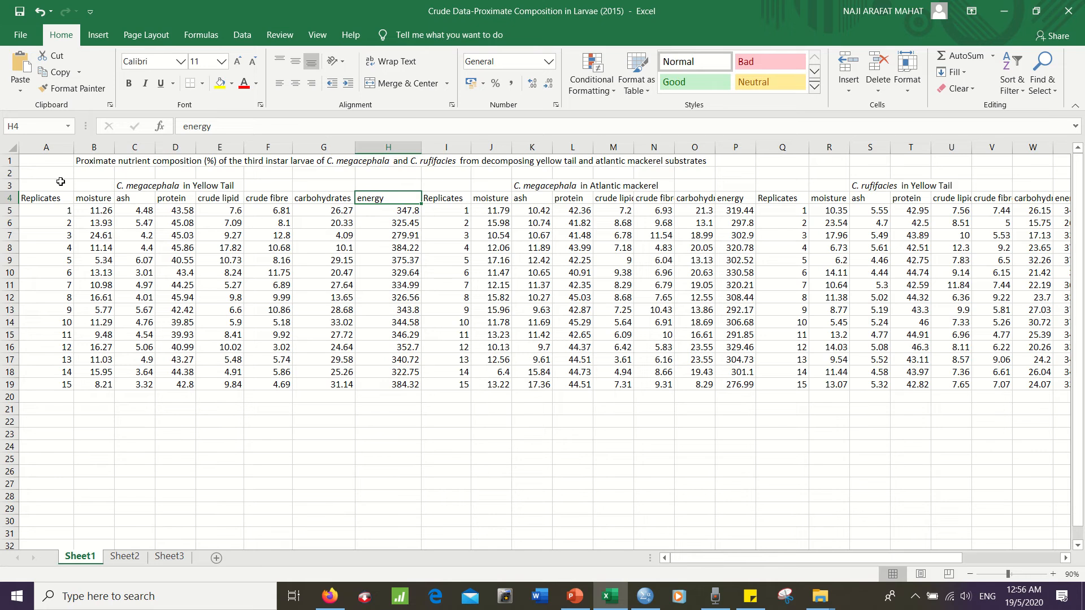
left_click(48, 215)
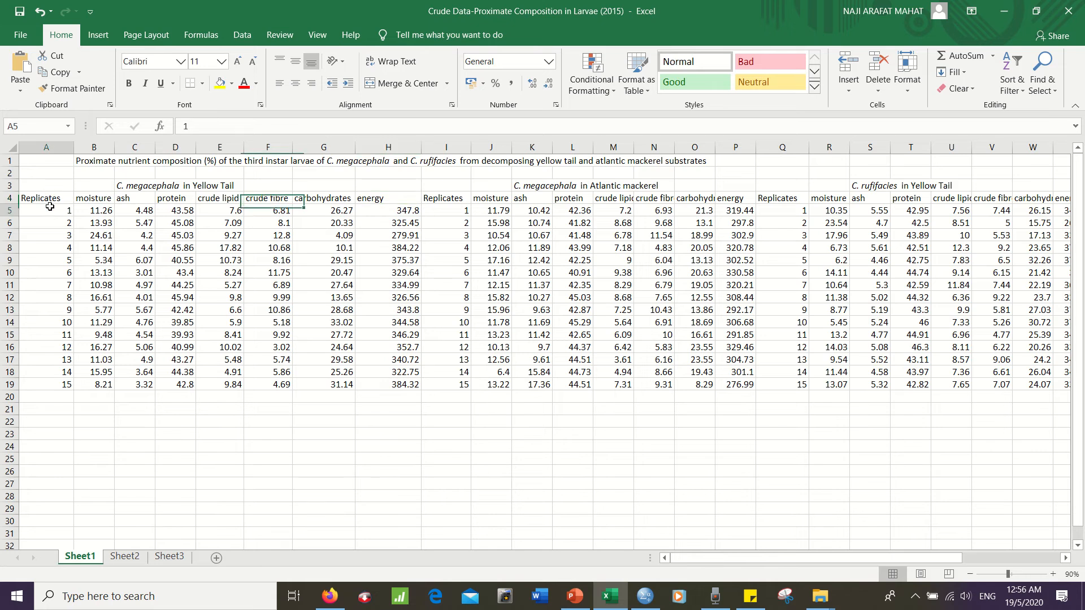
left_click(65, 388)
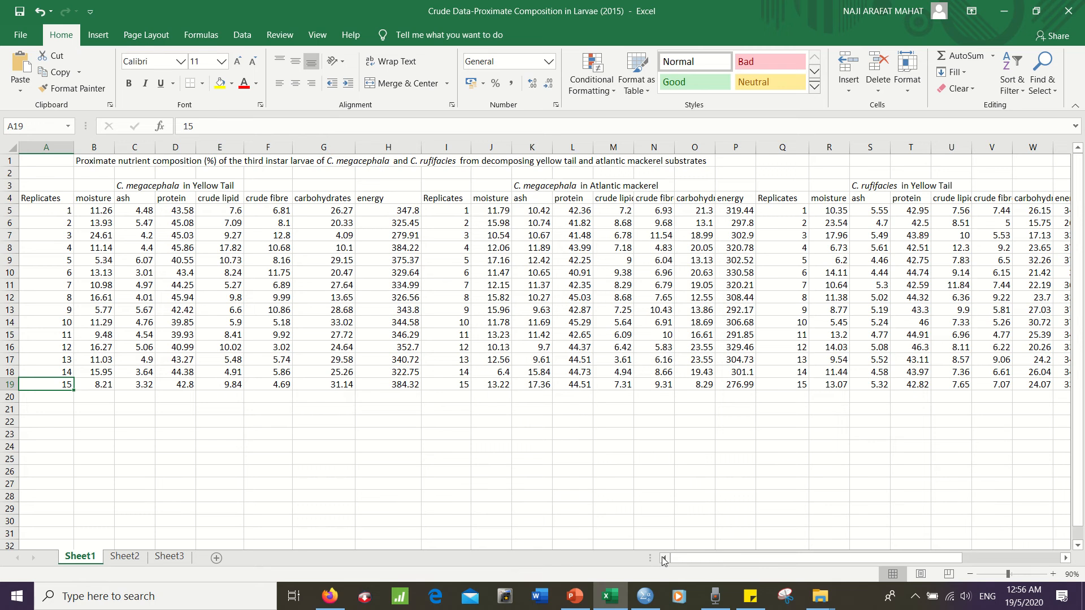
- Switch to SPSS and name the first variable GROUPS
left_click(645, 596)
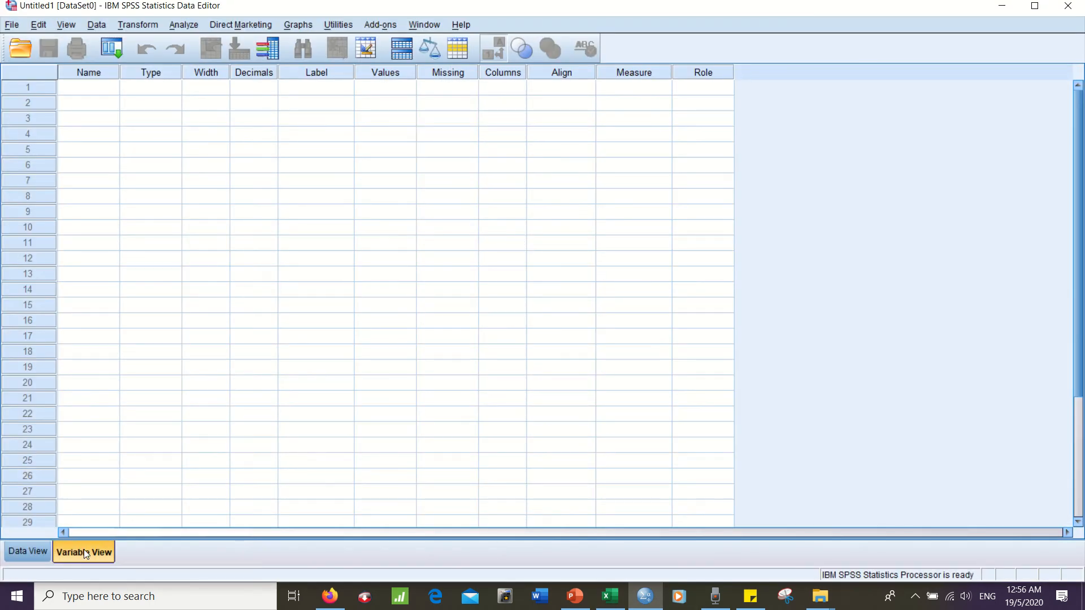
left_click(104, 87)
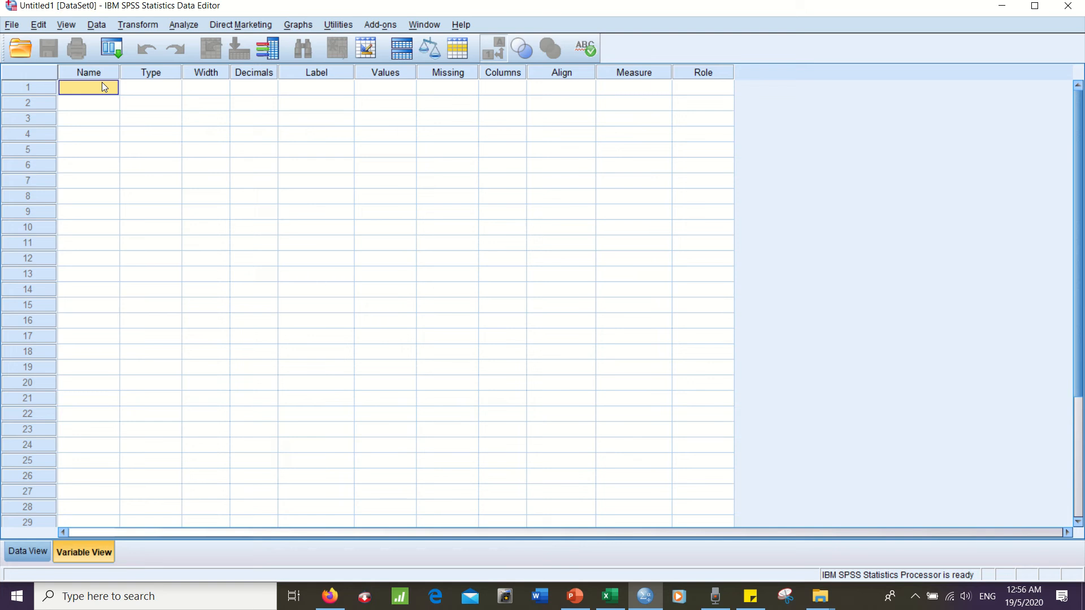
type("group")
key("BackSpace")
key("BackSpace")
key("BackSpace")
type("GROUP")
- Examine the available variable types and close them without making a change
left_click(165, 91)
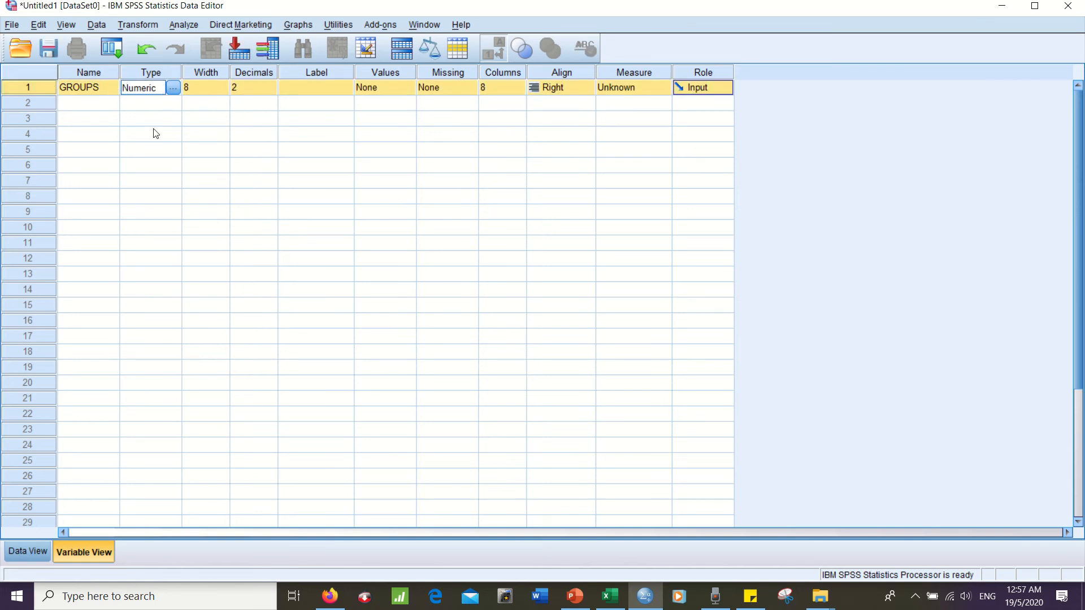
left_click(169, 149)
left_click(173, 149)
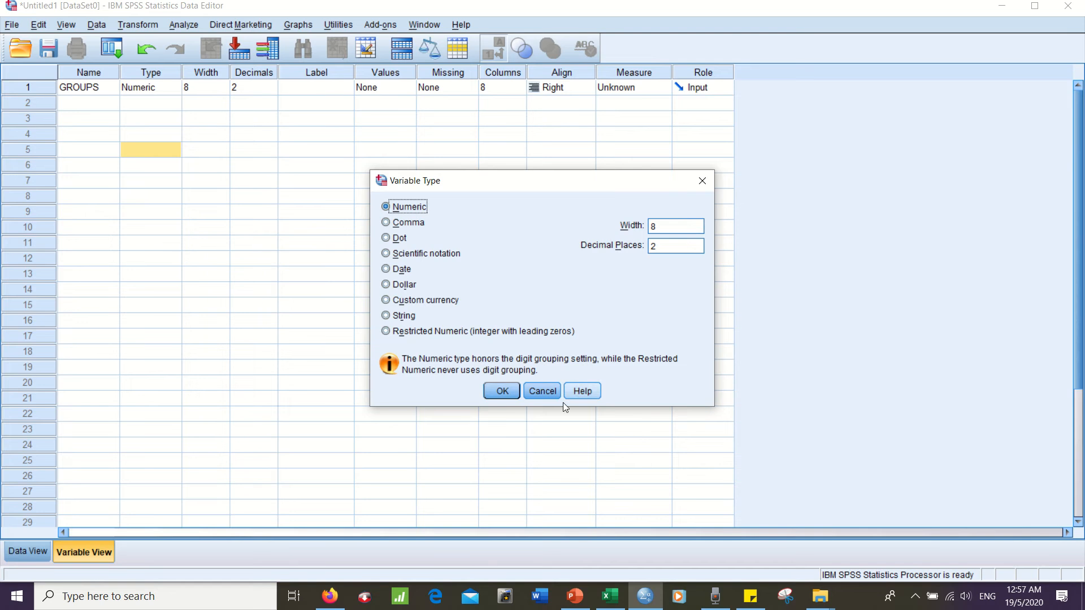
left_click(539, 390)
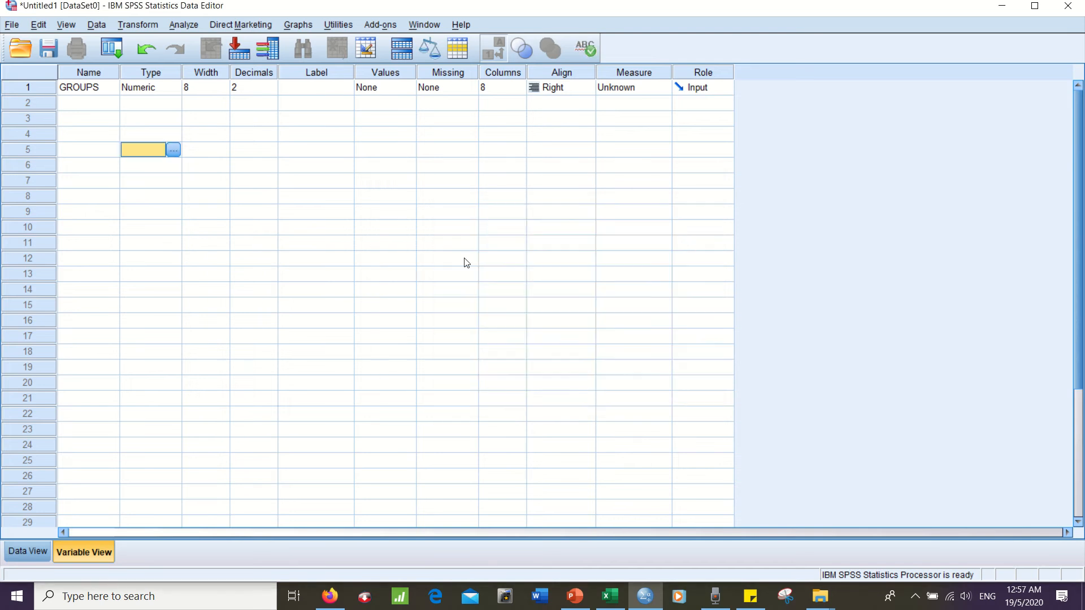
- Set the GROUPS variable's decimals to 0 and its label to "GROUPS OF LARVAE AND SUBSTRATES USED"
left_click(252, 88)
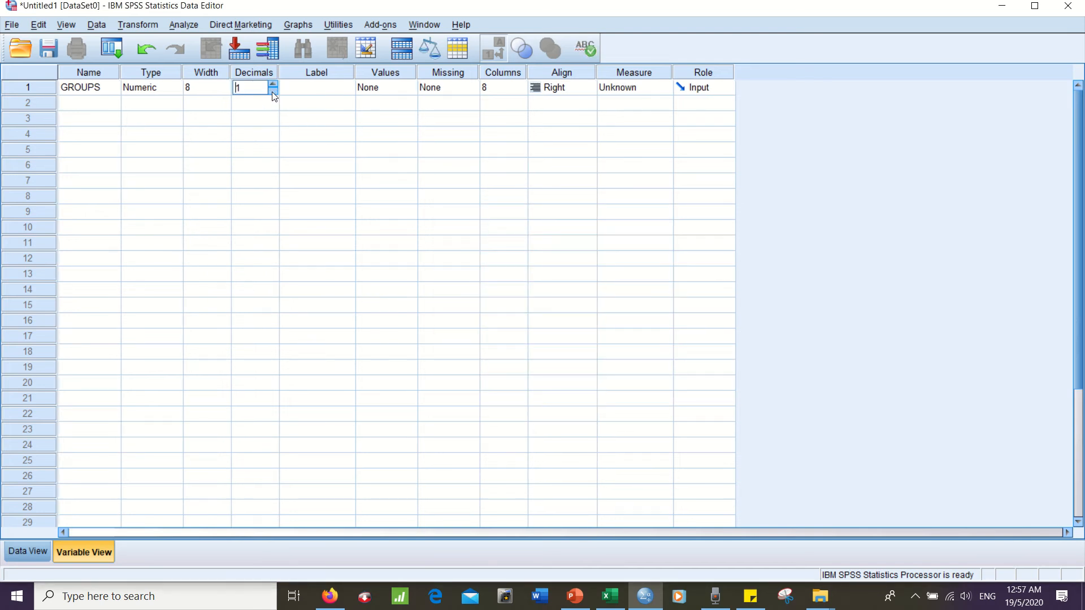
left_click(272, 96)
left_click(320, 89)
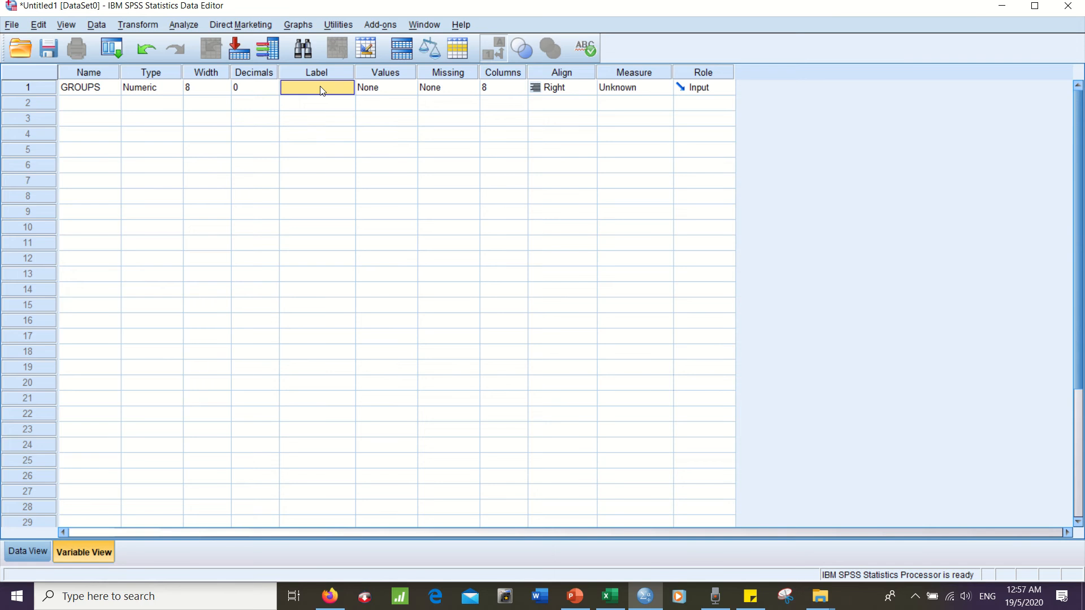
type("GROUPS")
type(" OF")
type(" LARVAE")
type(" AND SUBST")
type("RATES")
type(" USED")
left_click(406, 133)
left_click(411, 133)
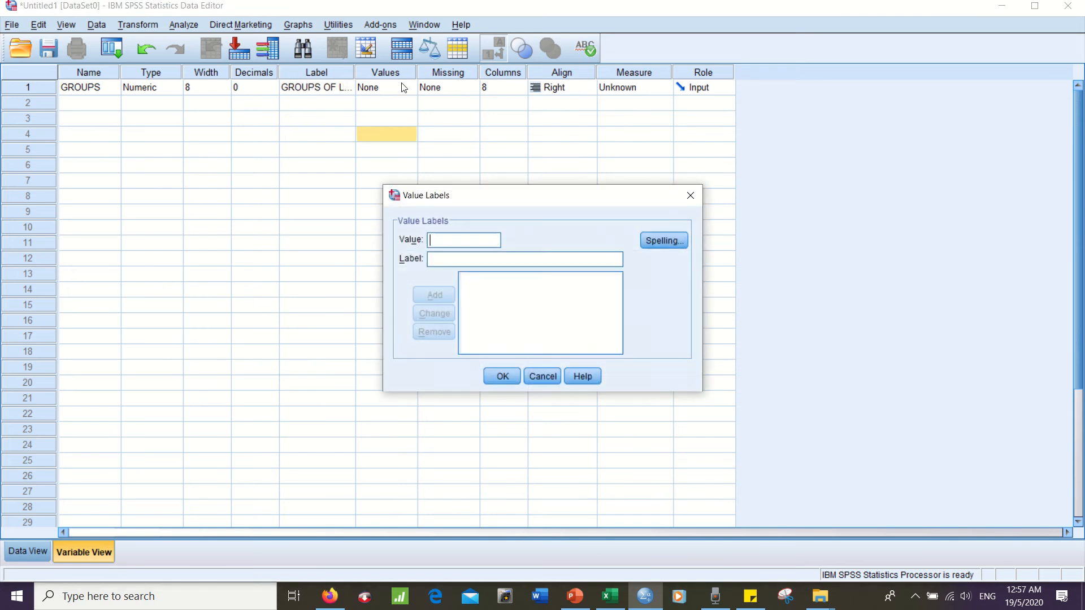
left_click(545, 377)
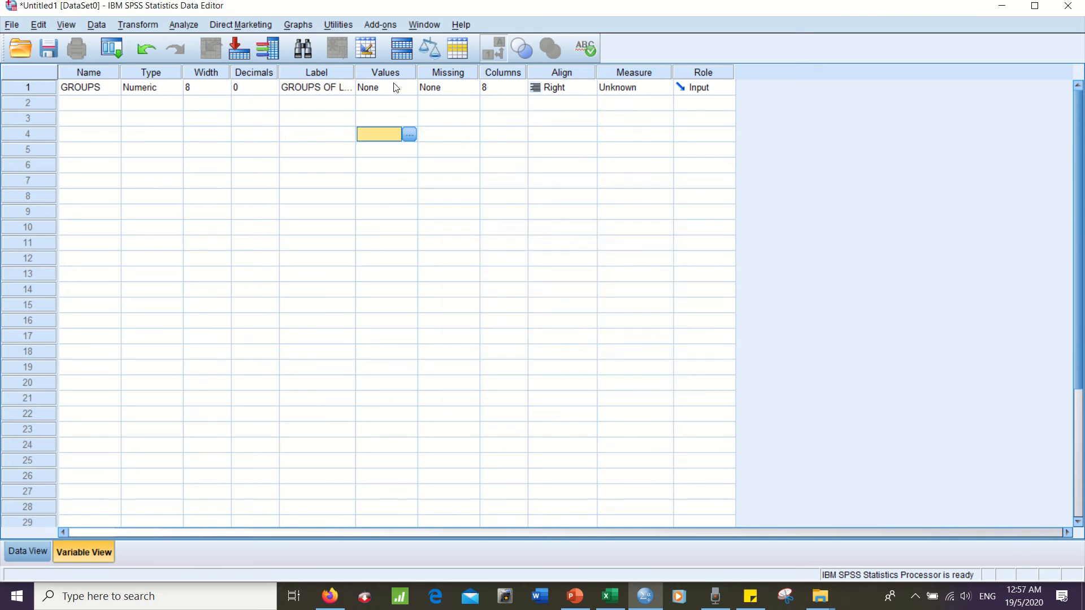
- Add the value label 1 = "CM YELLOW TAIL" to the GROUPS variable
left_click(395, 88)
left_click(409, 89)
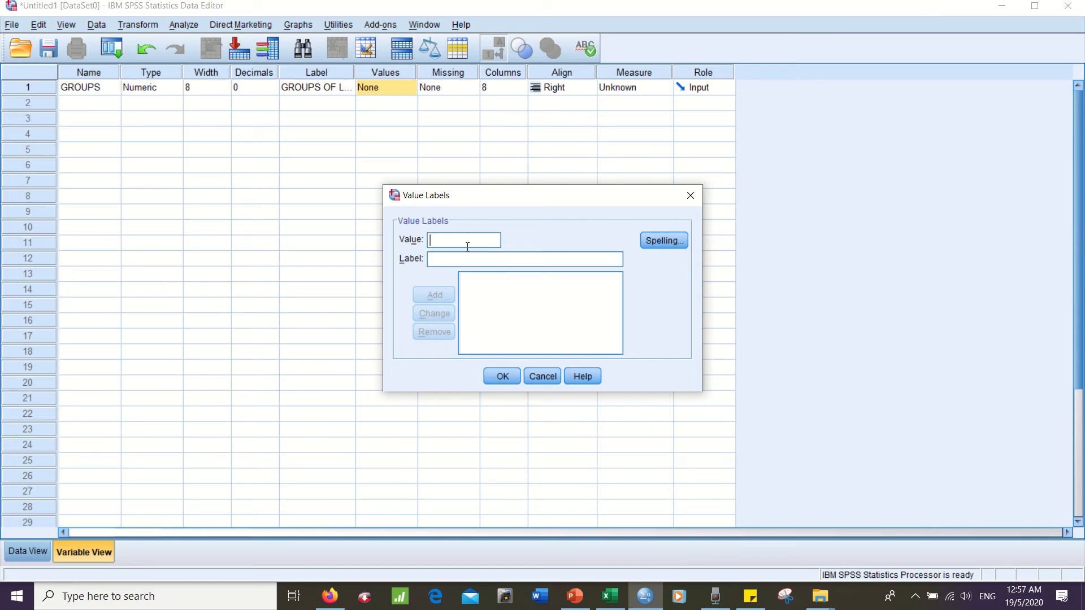
type("1")
type("CM")
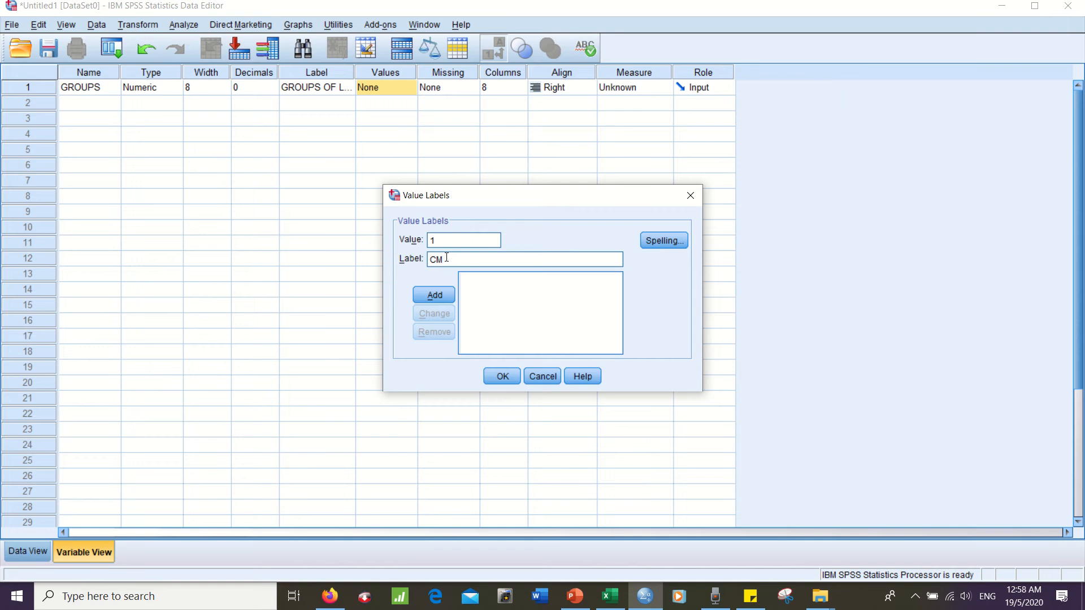
type(" YELLOW TAIL")
left_click(443, 296)
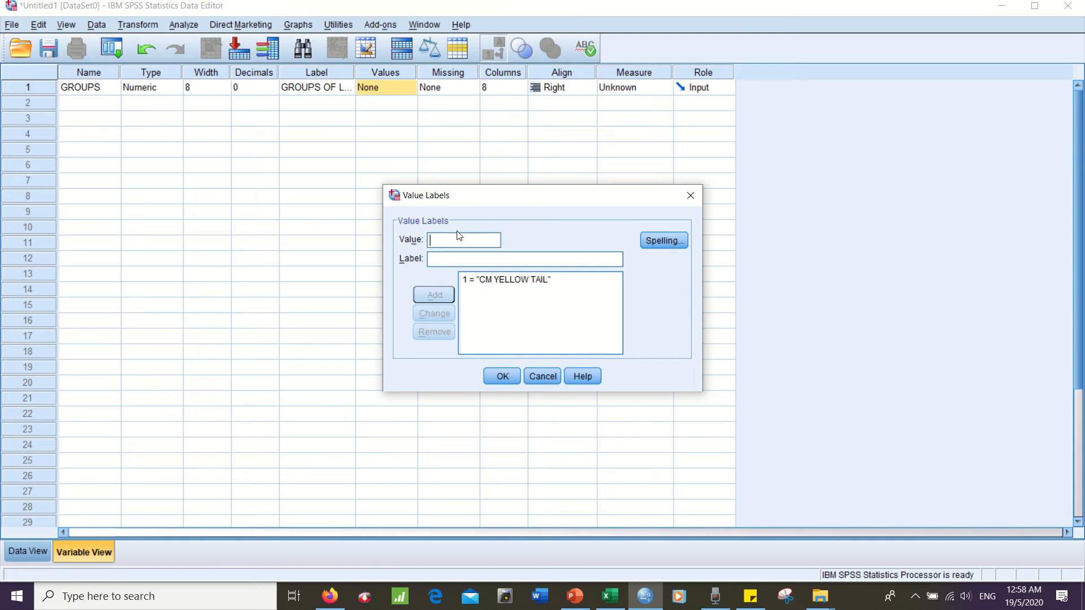
- Add the value label 2 = "CM ATLANTIC MACKEREL" to the GROUPS variable
type("2")
key("Tab")
type("C")
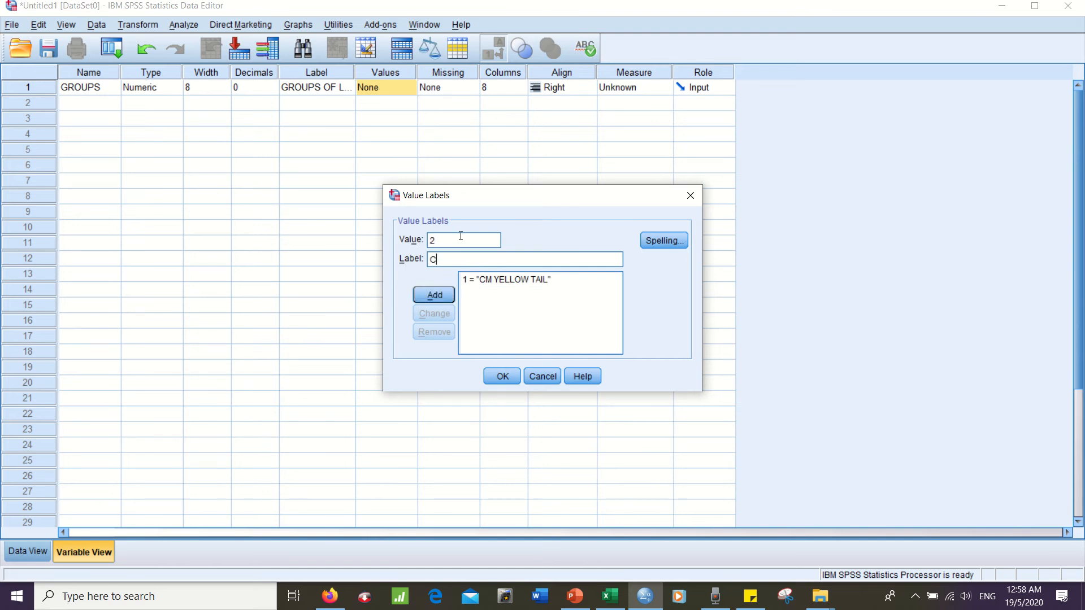
type("M ATLANTIC MACKEREL")
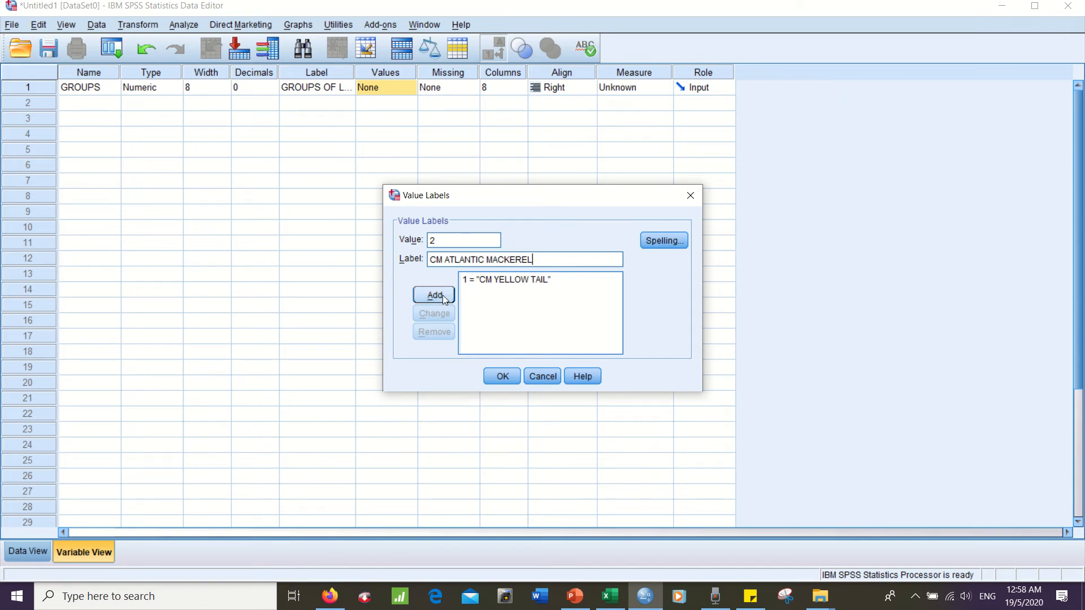
left_click(442, 295)
- Add the value label 3 = "CR YELLOW TAIL" to the GROUPS variable
left_click(453, 240)
type("E")
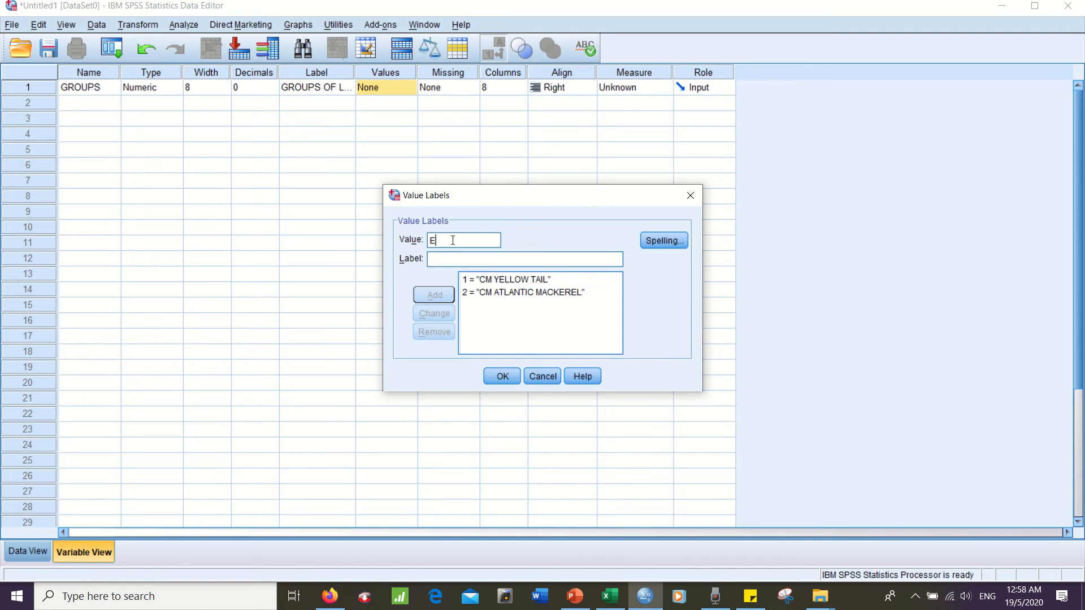
key("BackSpace")
type("3")
type("CR")
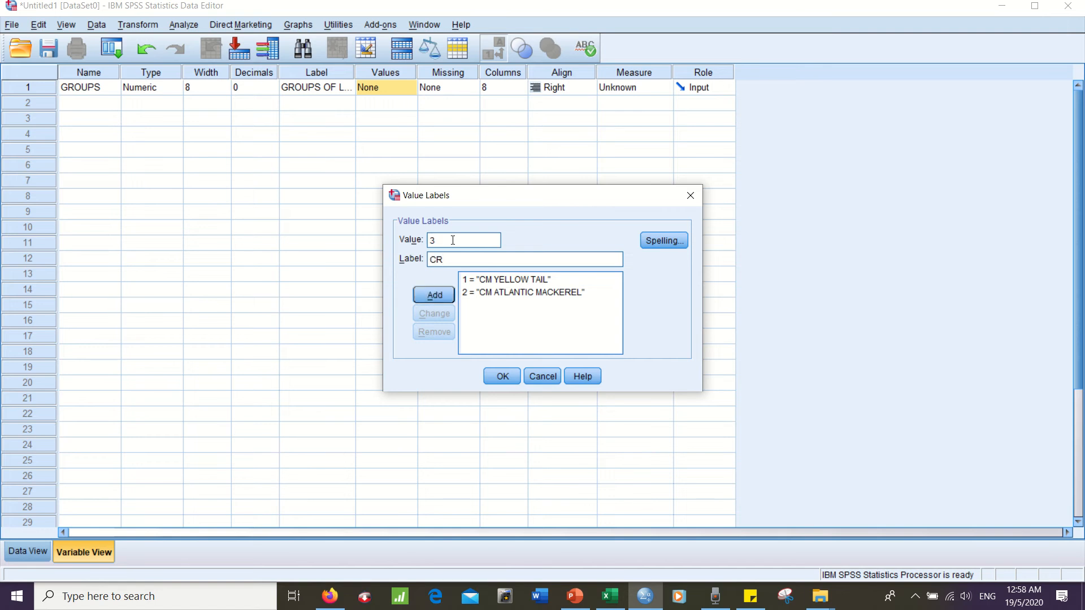
type(" YELLOW TAIL")
left_click(429, 292)
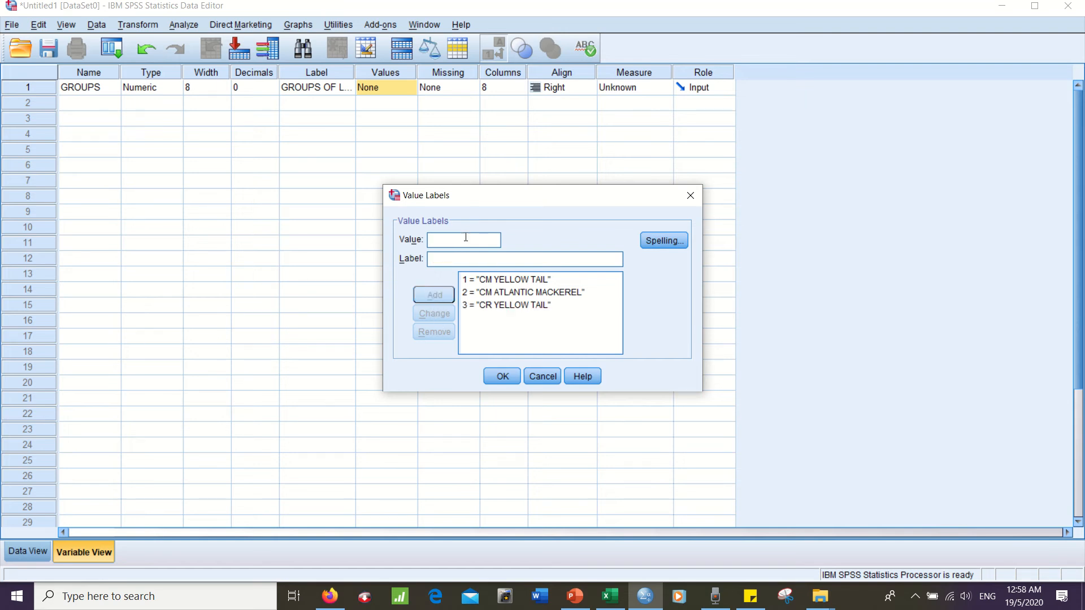
- Add the value label 4 = "CR ATLANTIC MACKEREL" and apply the value labels to the GROUPS variable
type("4")
type("CR ")
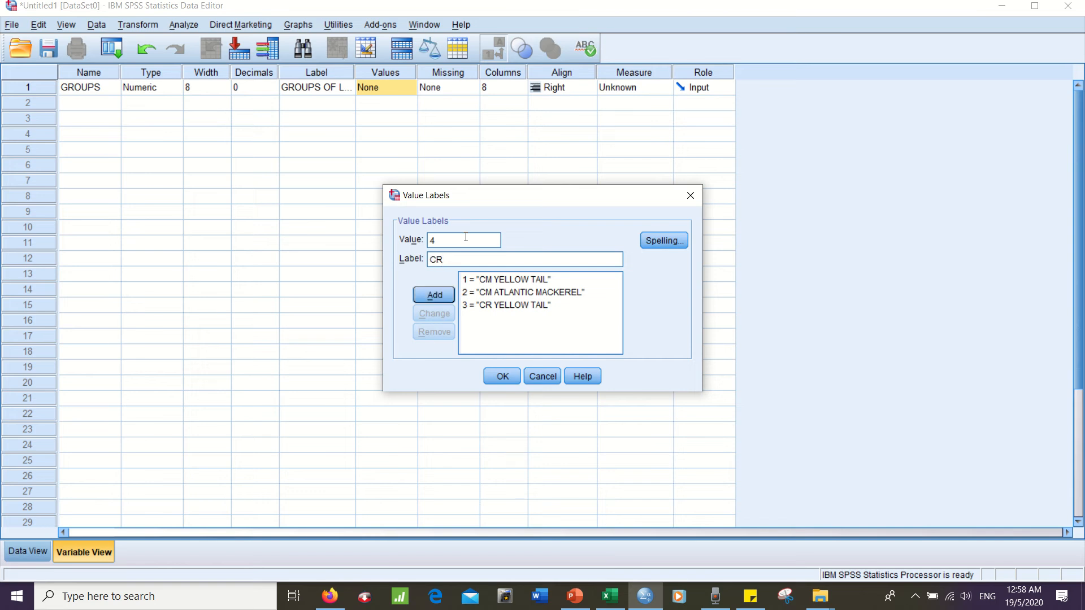
type("ATLANTIC MACKEREL")
left_click(432, 291)
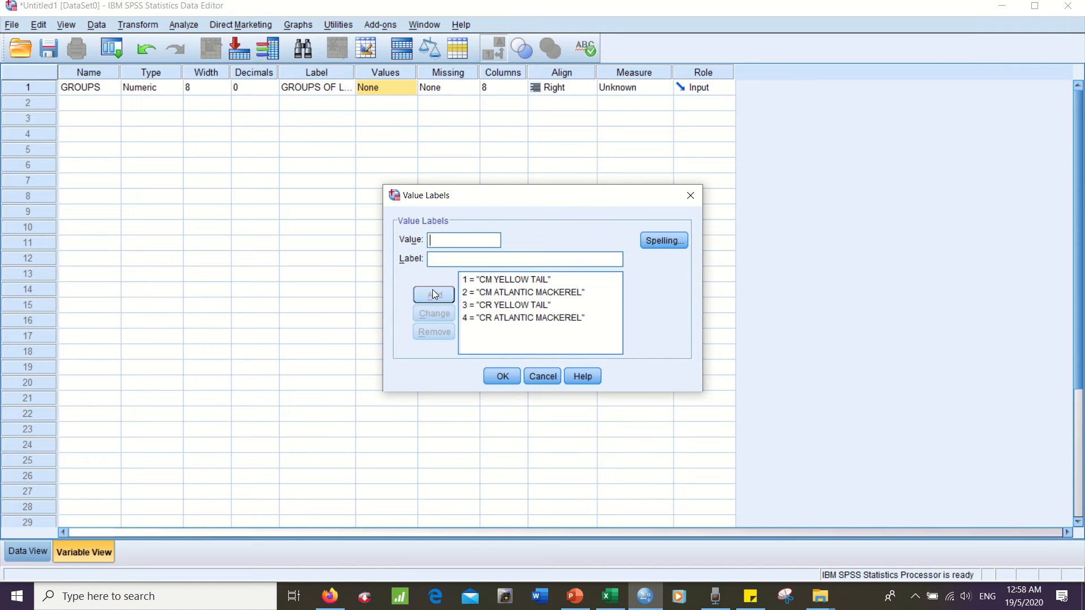
left_click(498, 377)
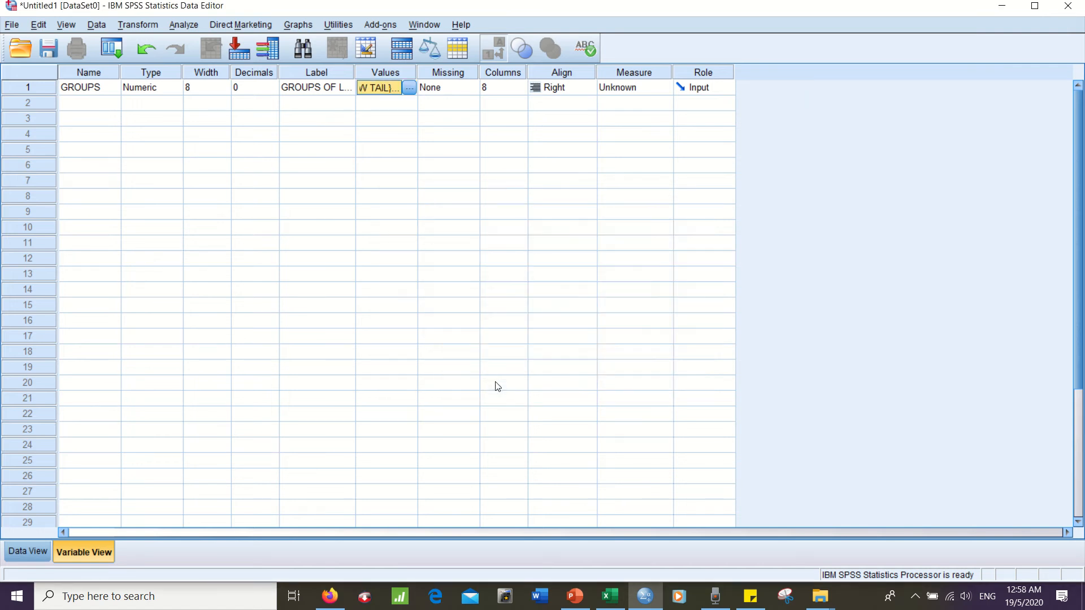
- Set the measurement level of the GROUPS variable to Scale
left_click(661, 118)
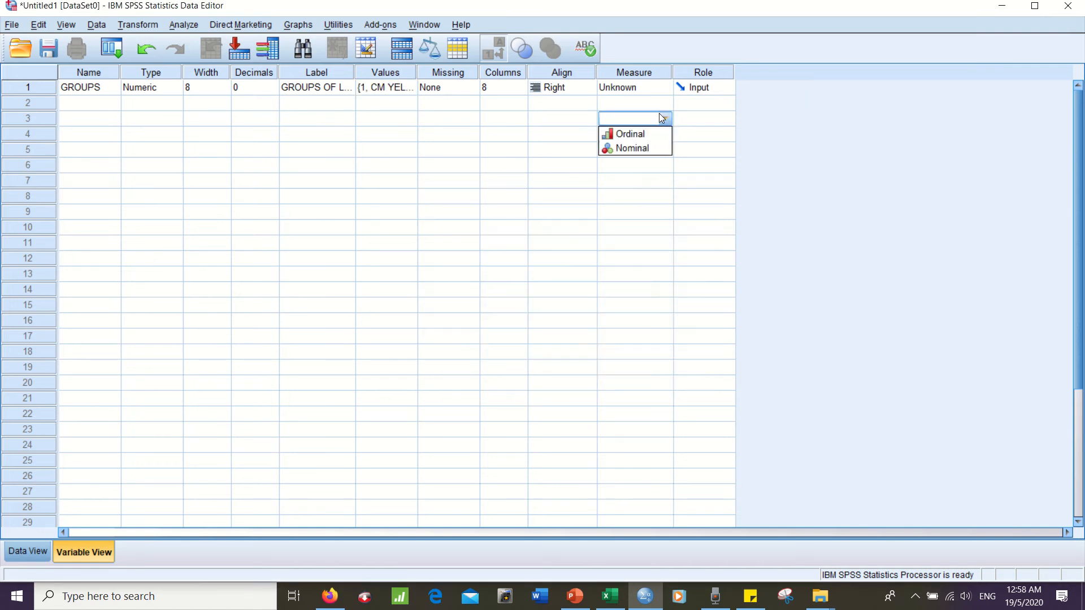
left_click(639, 87)
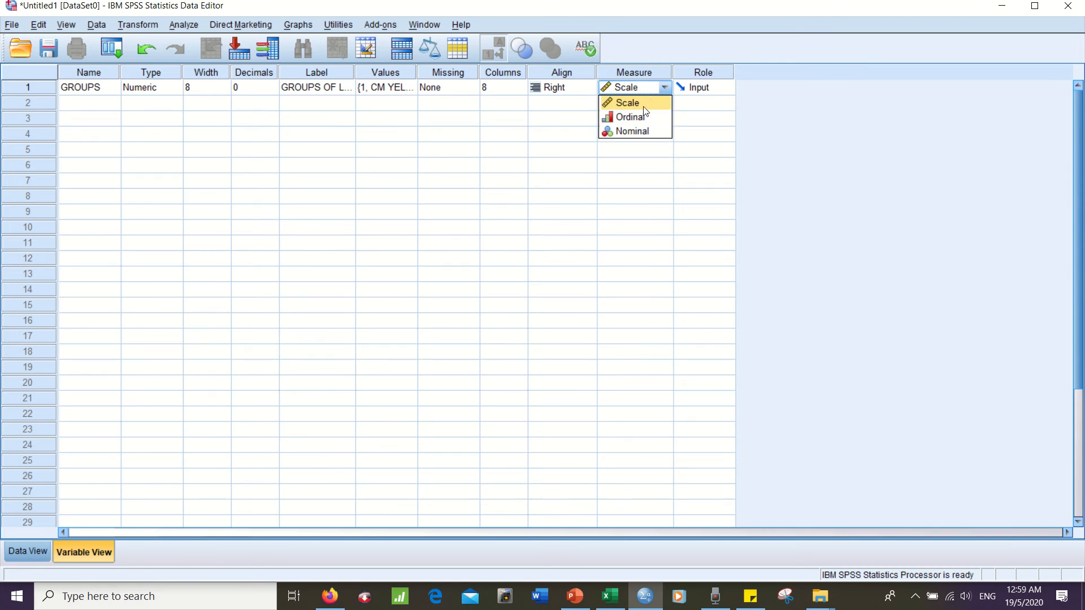
left_click(644, 107)
- Check the first nutrient heading in the Excel sheet and add a variable named MOISTURE in row 2 of SPSS
left_click(100, 110)
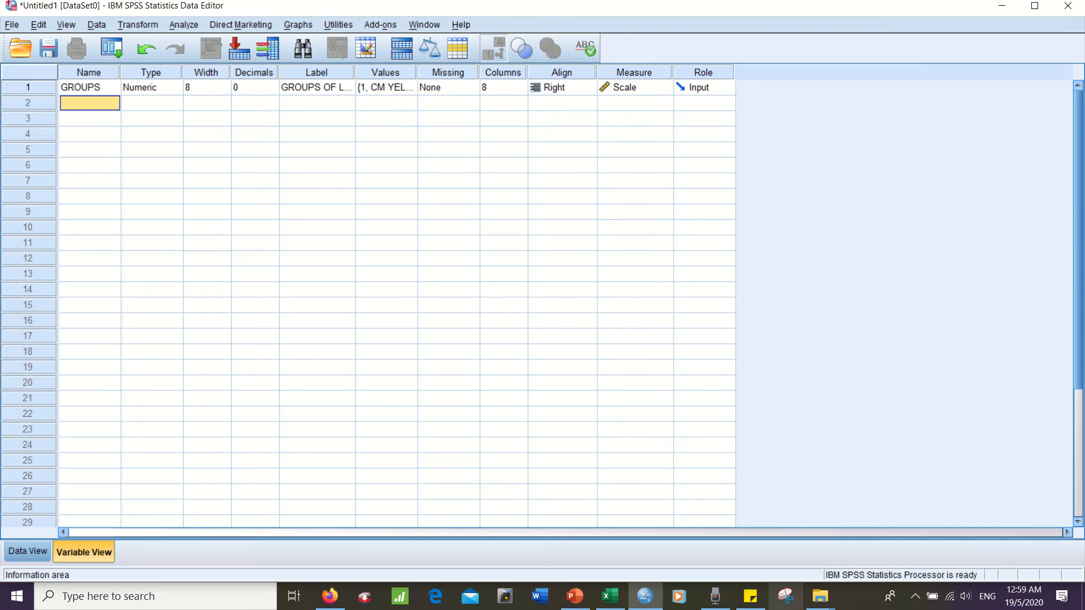
left_click(610, 596)
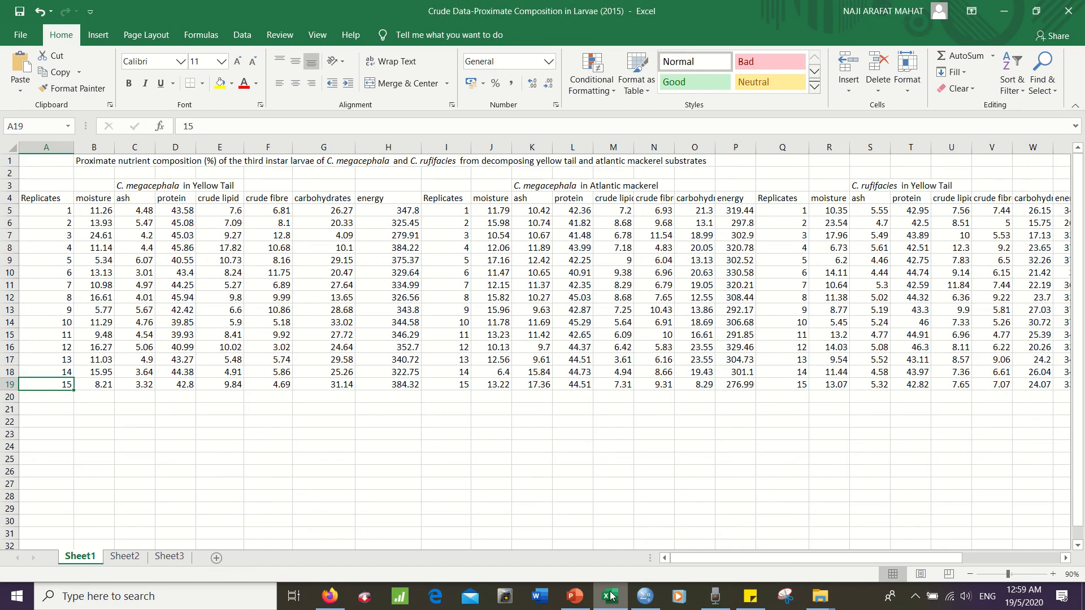
left_click(611, 596)
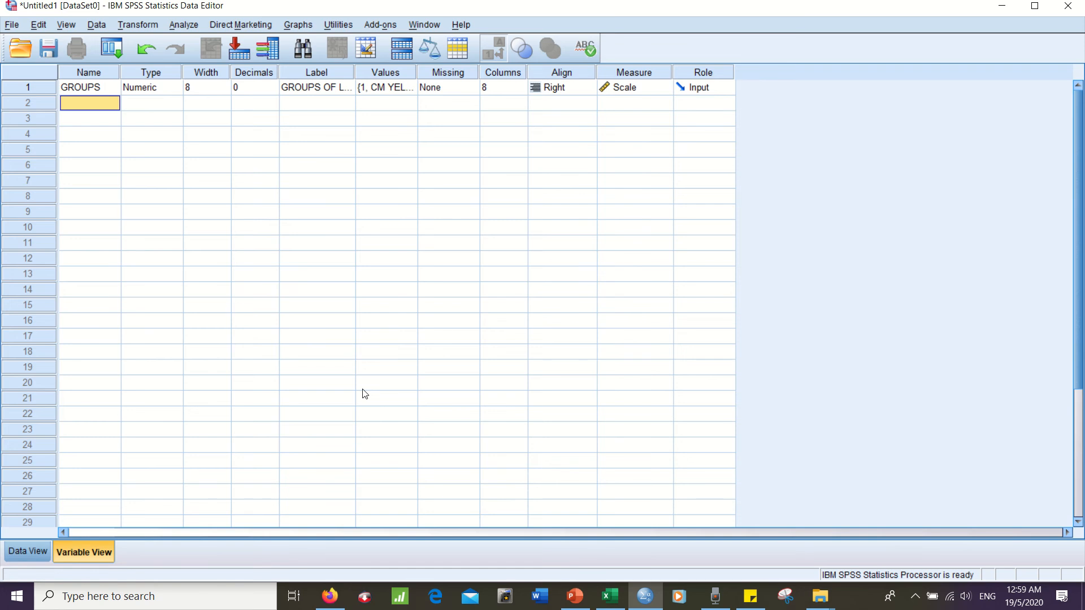
type("MOI")
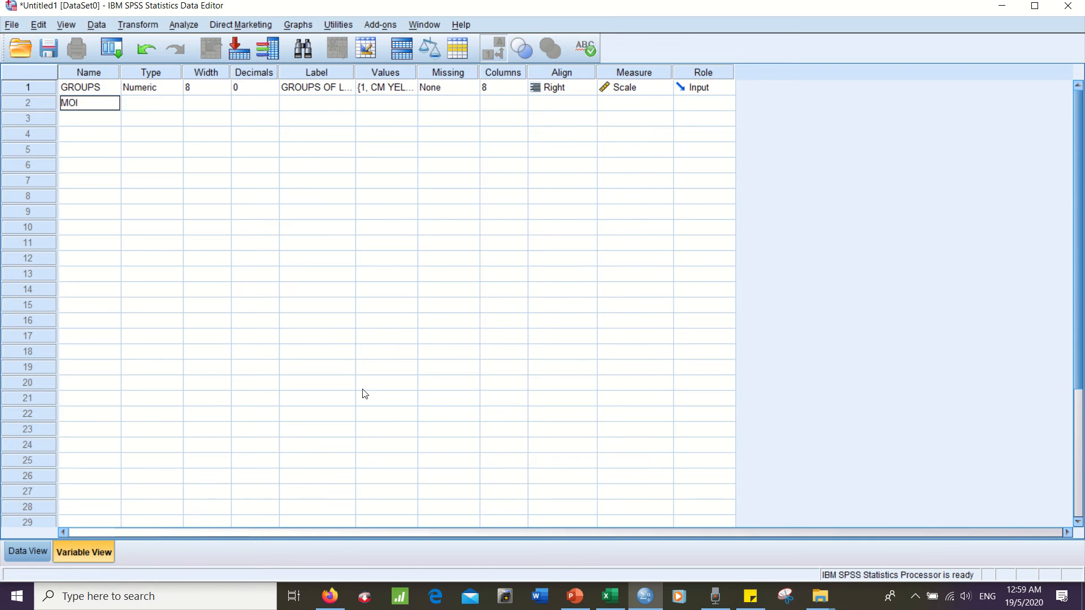
type("STURE")
- Recheck the nutrient headings in Excel and give the MOISTURE variable the label "MOISTURE" in SPSS
left_click(612, 599)
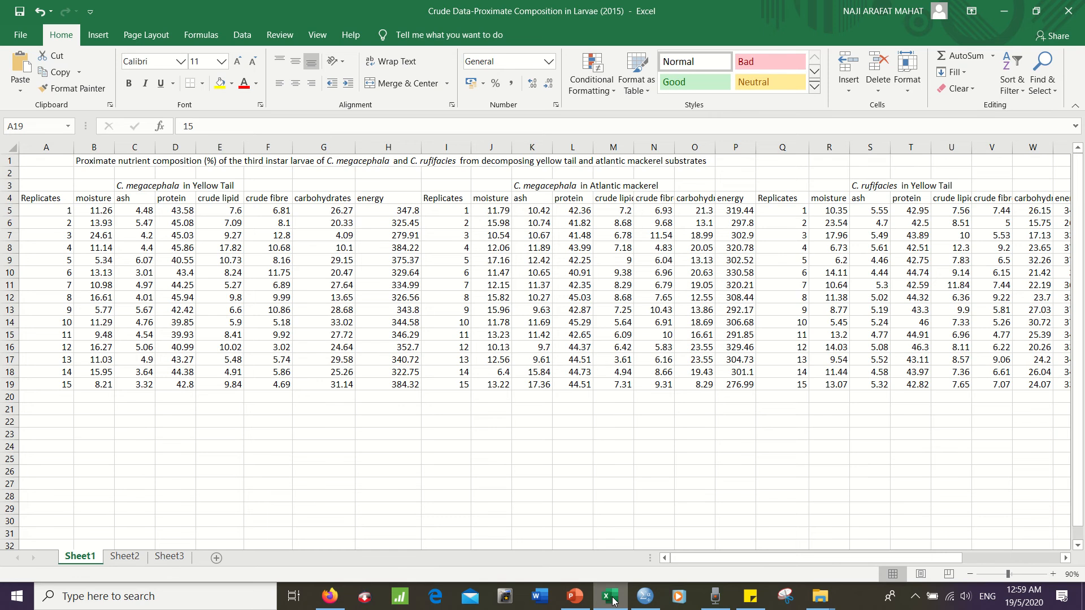
left_click(613, 599)
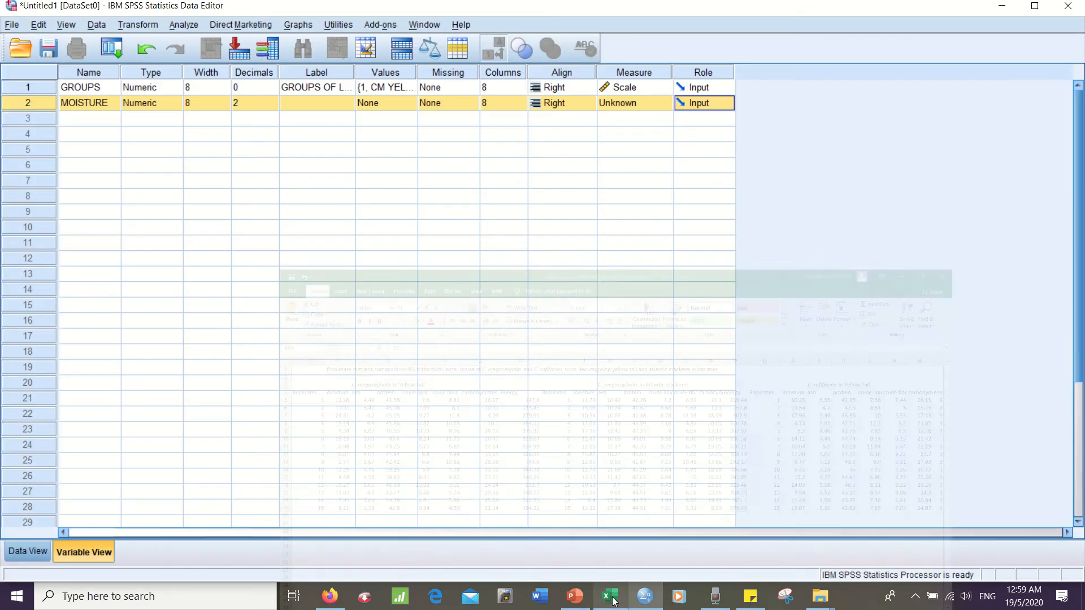
left_click(337, 107)
type("MO")
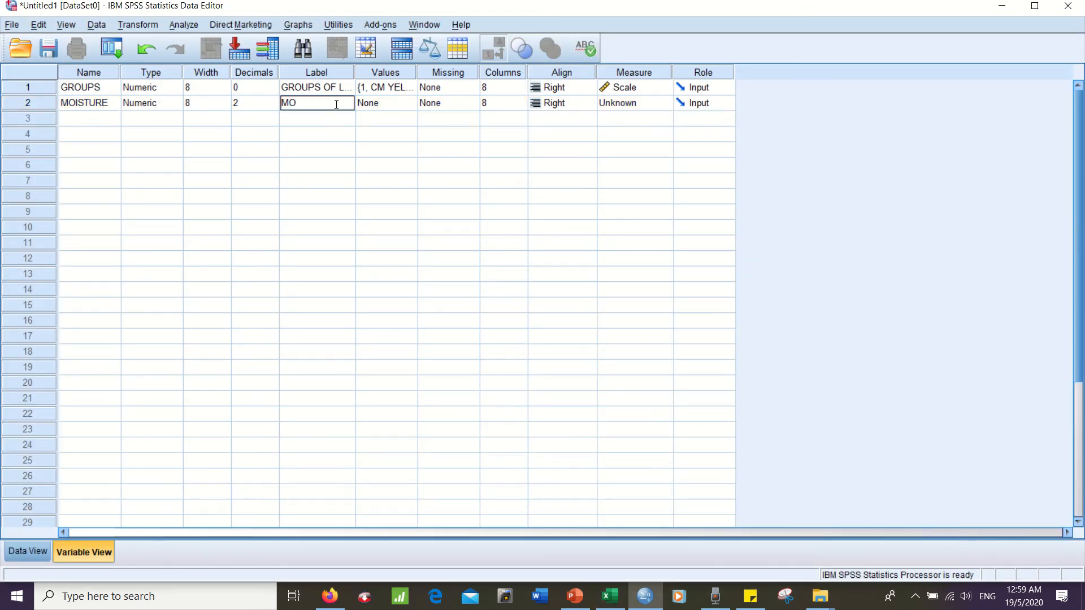
type("ISTURE")
- Consult the Excel headings and add two more SPSS variables, ASH in row 3 and PROTEIN in row 4
left_click(89, 118)
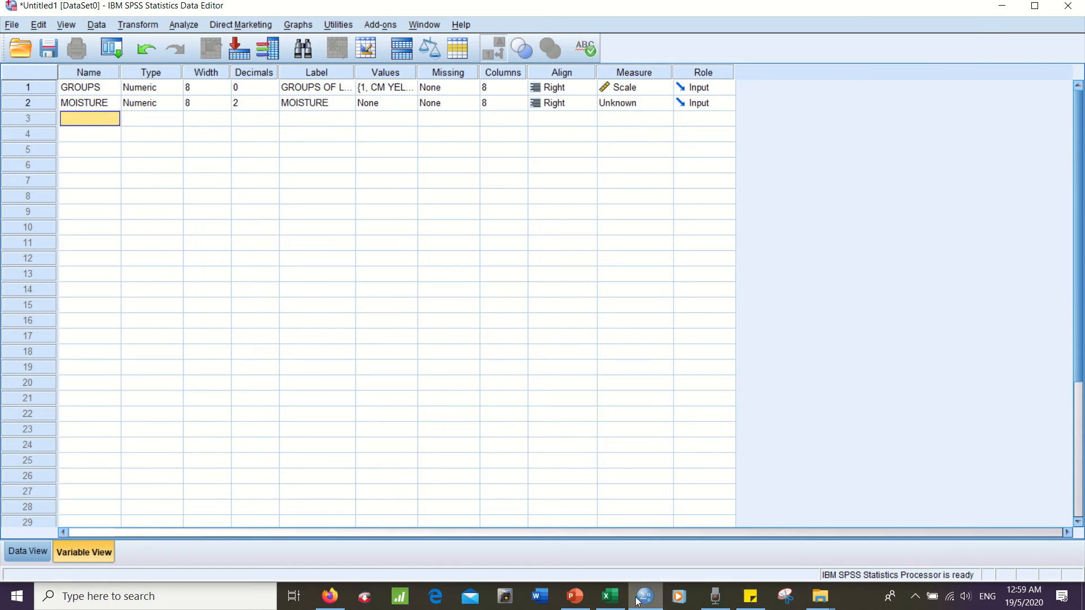
left_click(611, 595)
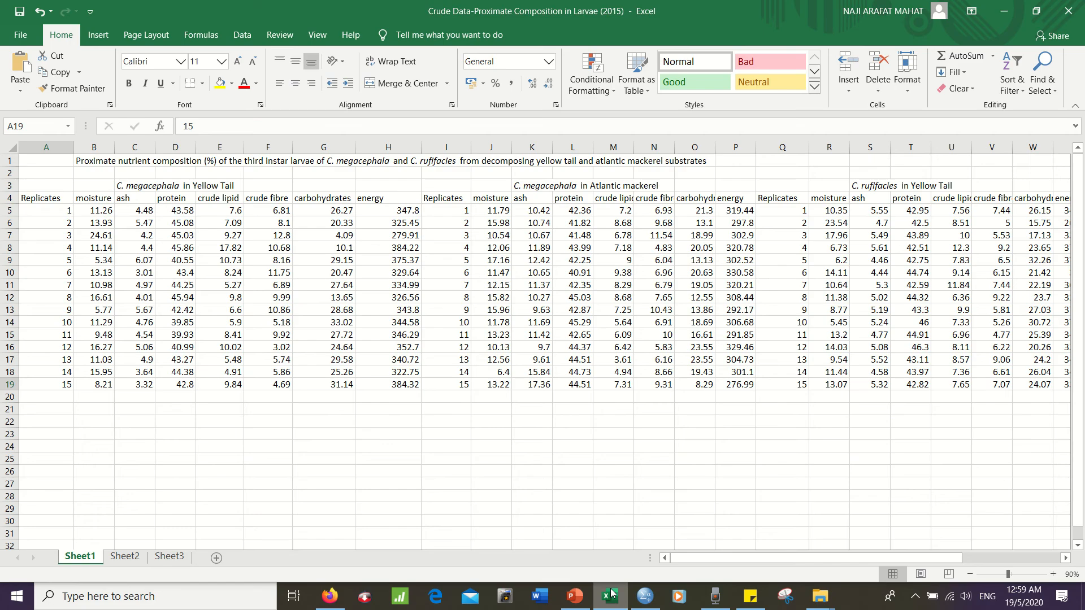
left_click(611, 593)
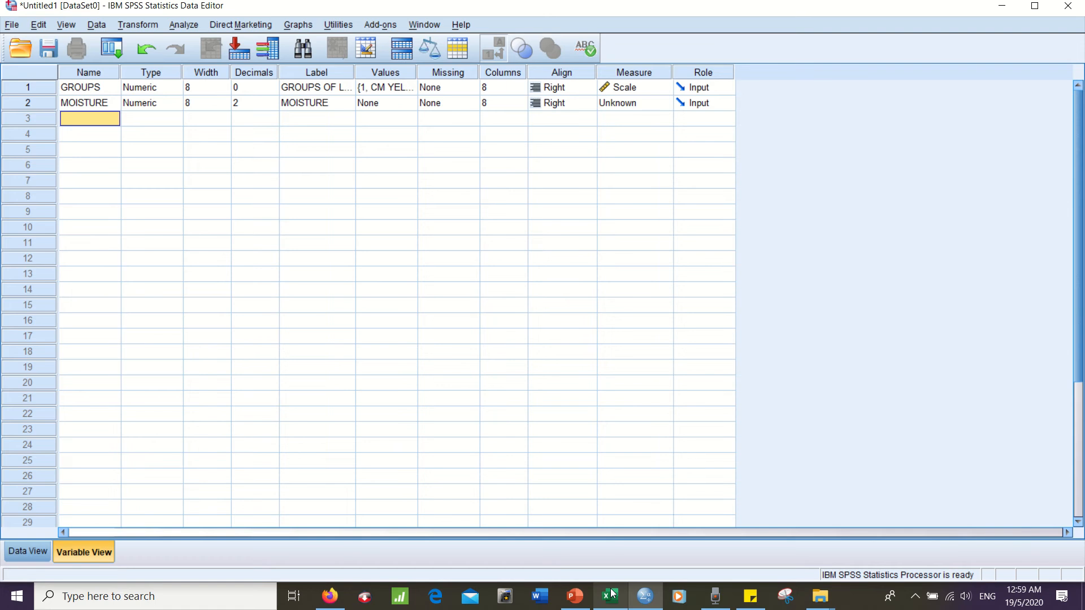
type("ASH")
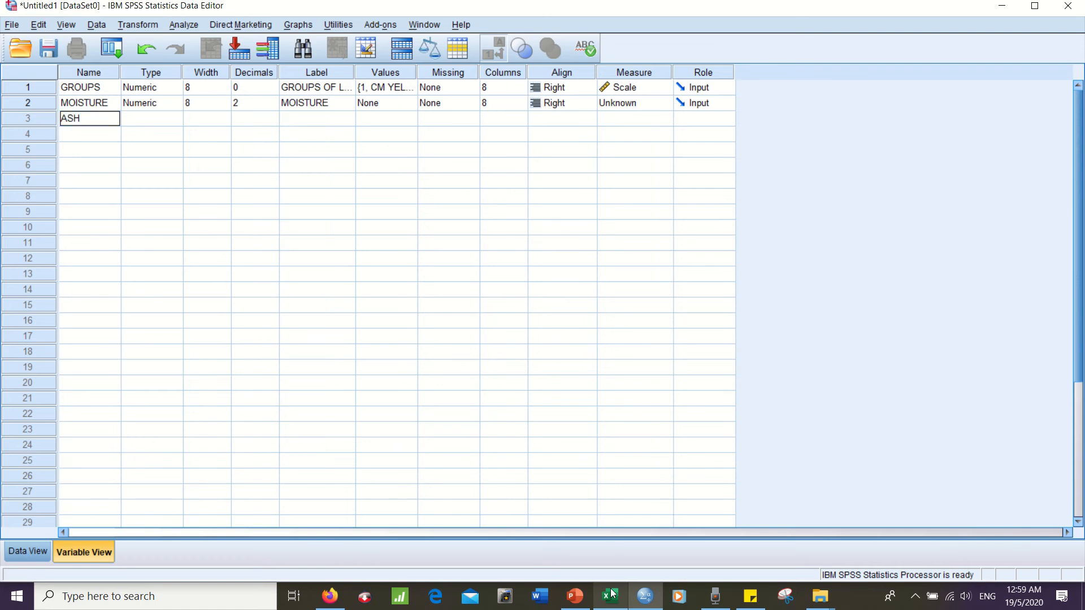
key("Return")
left_click(73, 139)
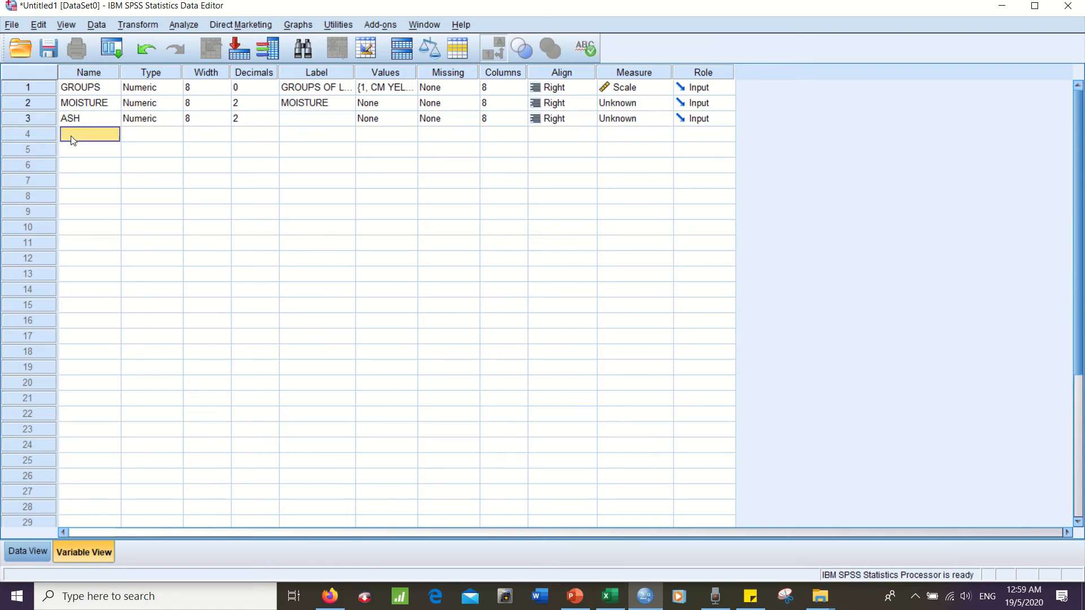
type("PROTEIN")
key("Return")
- Look up the crude lipid heading in Excel and add a variable named CLIPID in row 5 of SPSS
left_click(89, 150)
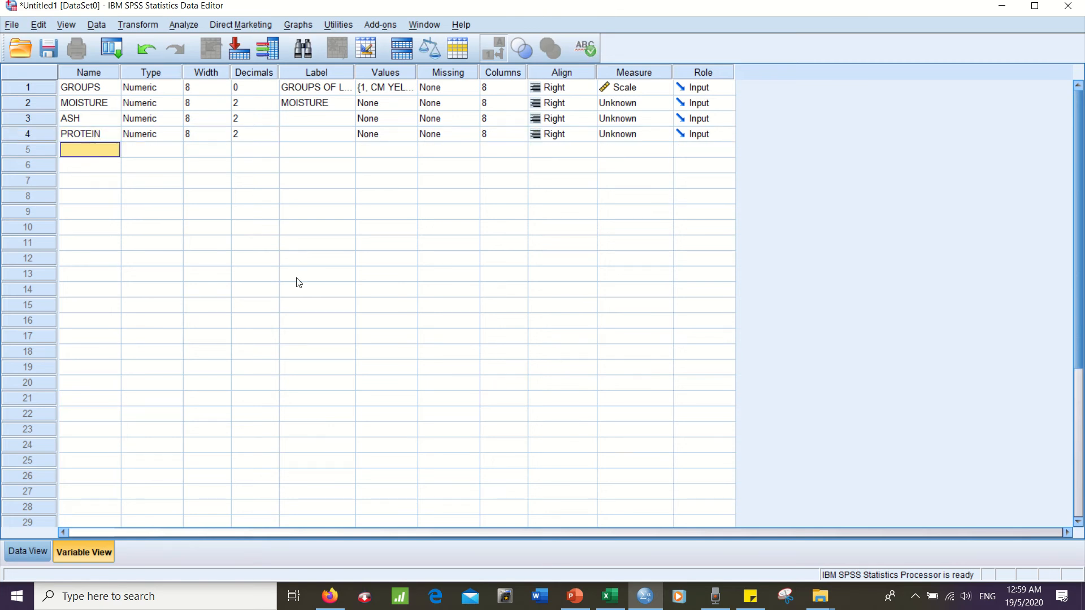
left_click(607, 598)
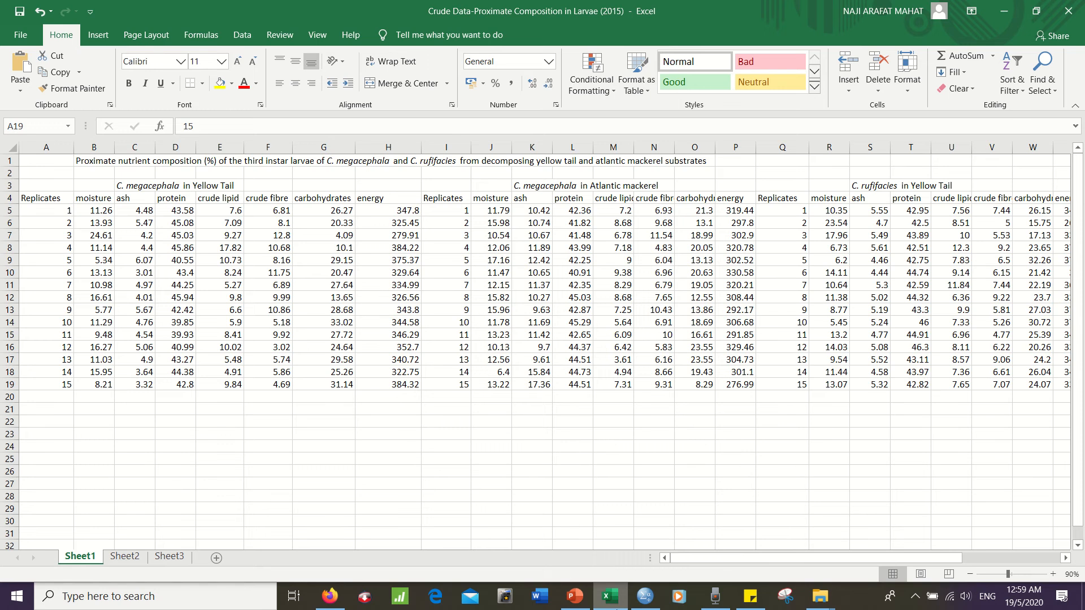
mouse_move(615, 603)
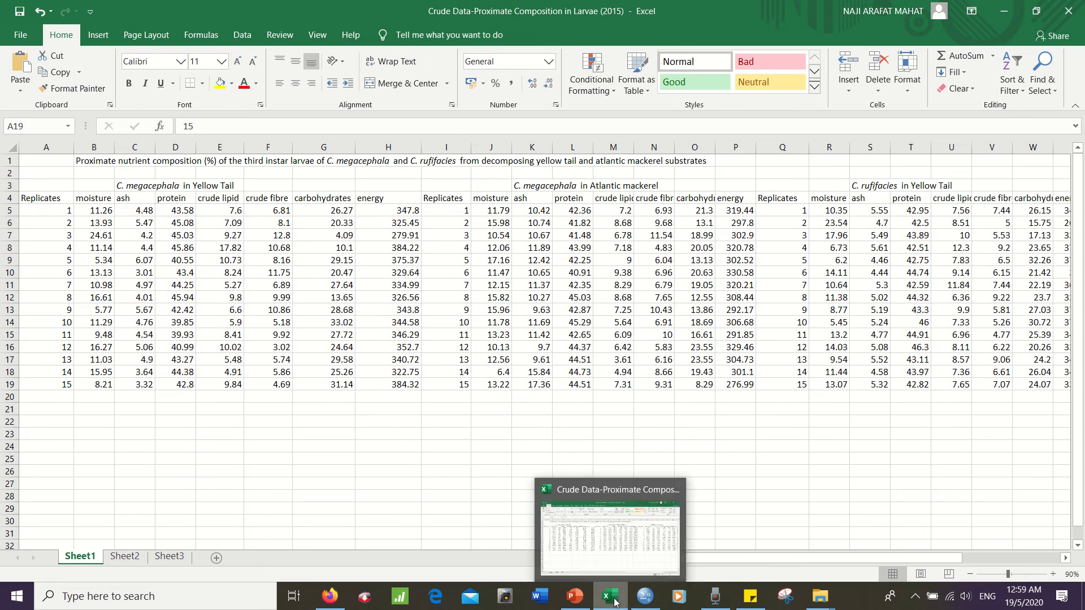
left_click(618, 600)
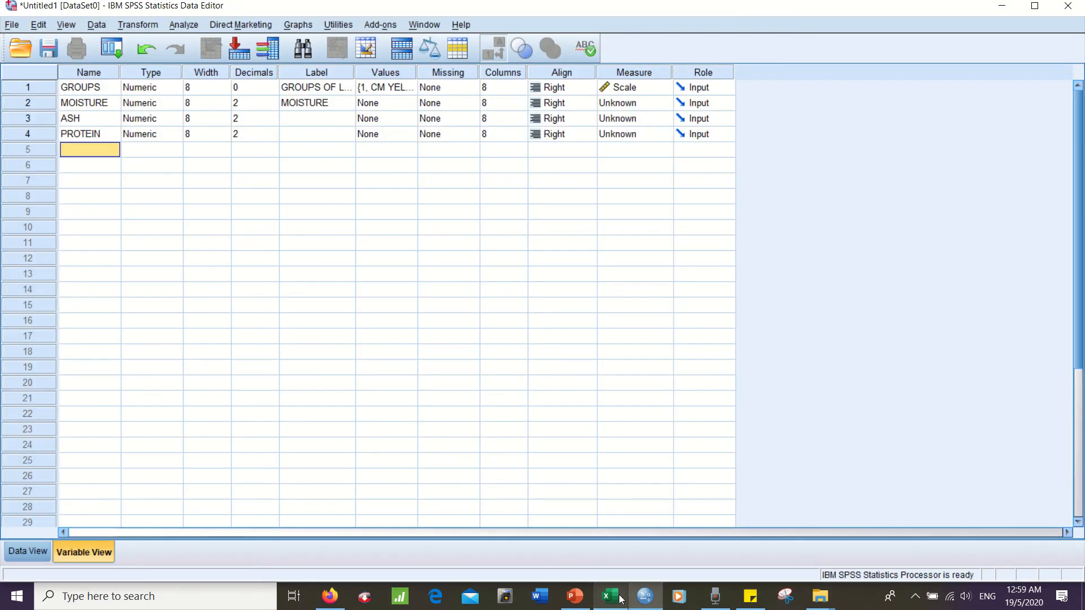
type("CL")
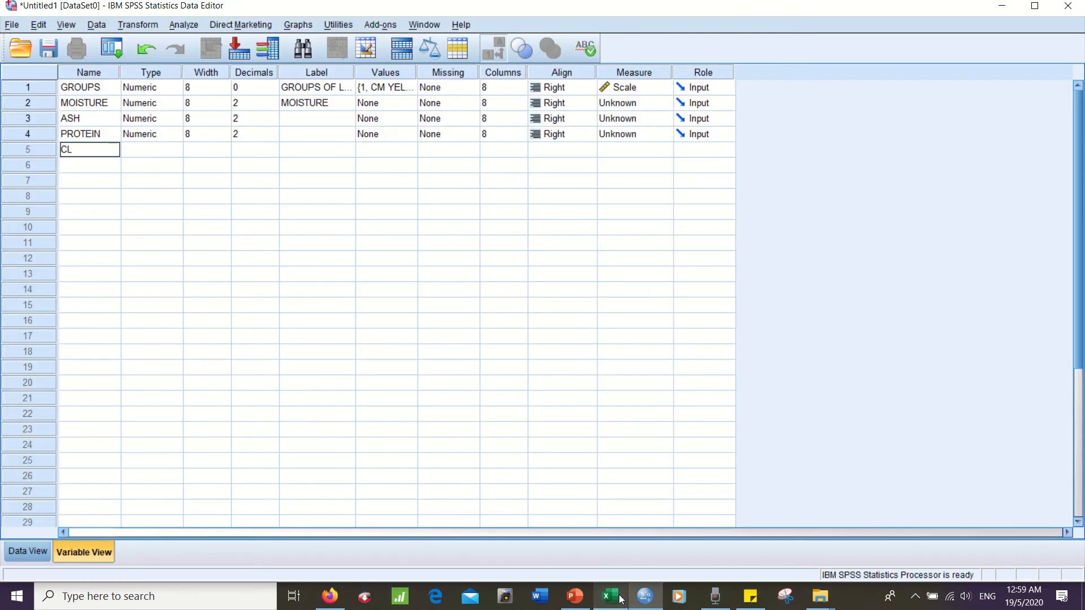
type("IPID")
left_click(104, 166)
key("Down")
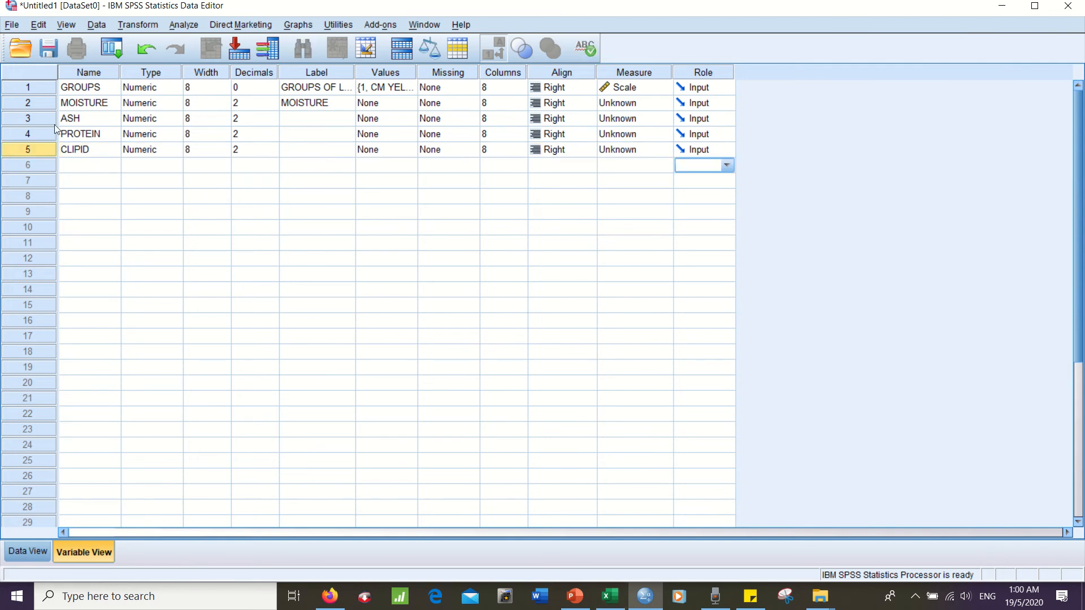
- Add a variable named CFIBER in row 6 for the crude fibre data
left_click(87, 178)
left_click(83, 164)
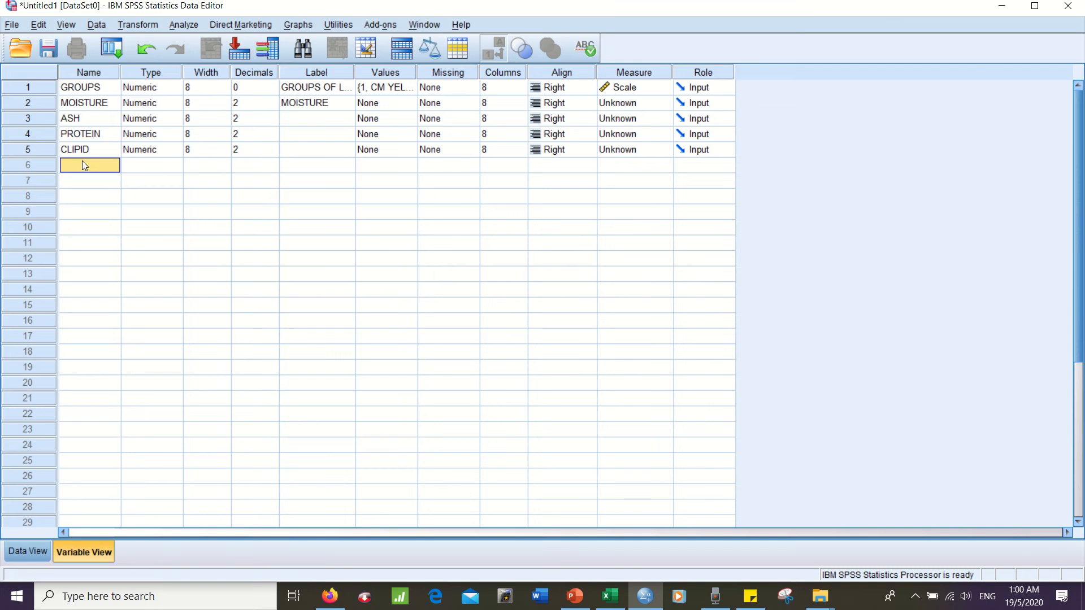
type("CFIBER")
left_click(126, 257)
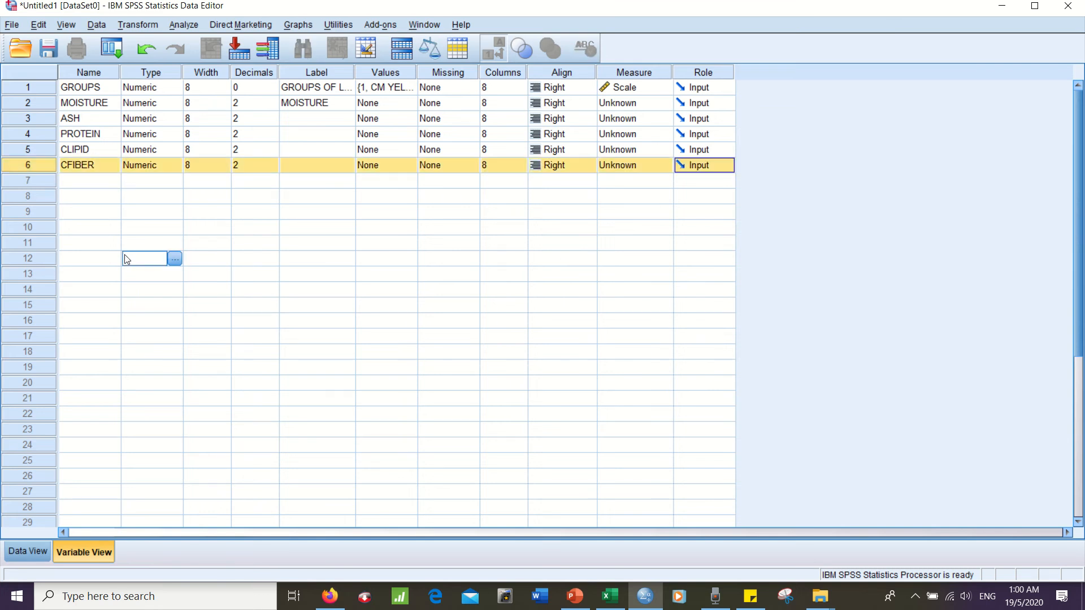
- Check the remaining headings in Excel and add the SPSS variables CARB in row 7 and ENERGY in row 8
left_click(617, 596)
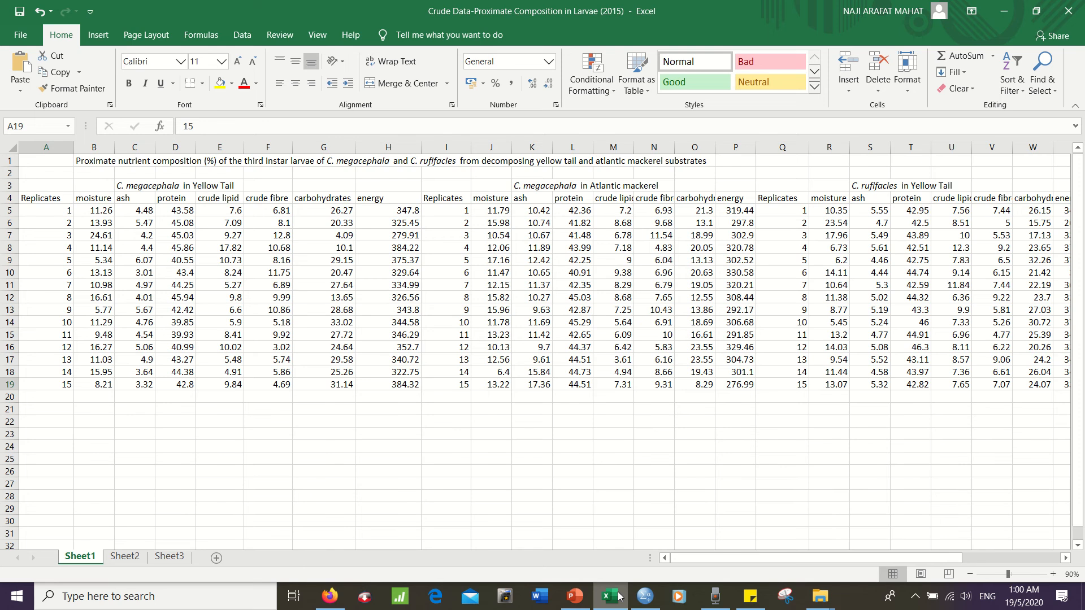
left_click(610, 603)
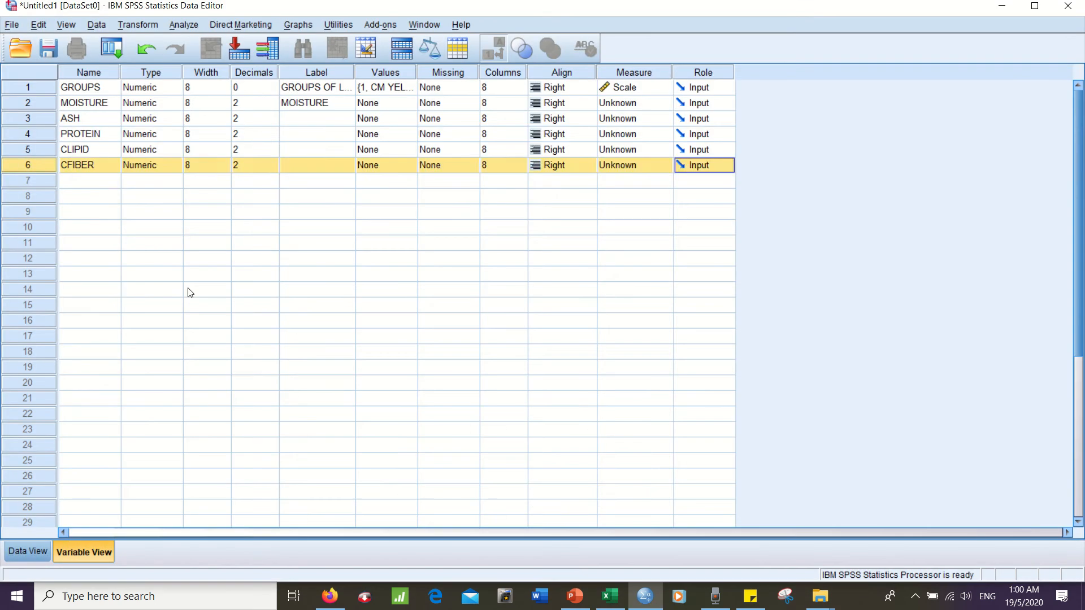
left_click(112, 186)
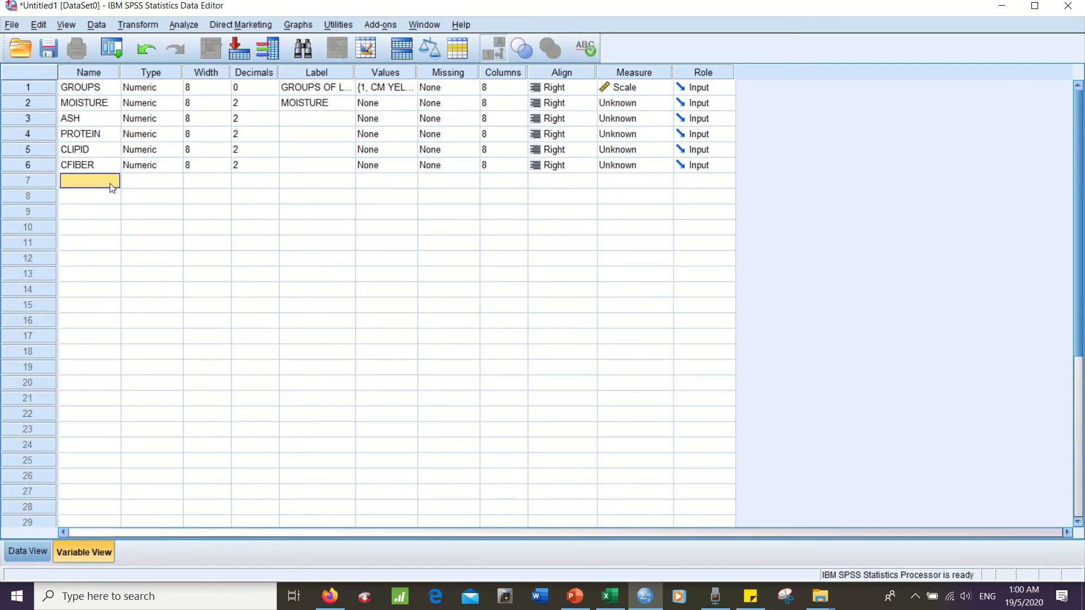
type("CARB")
key("Return")
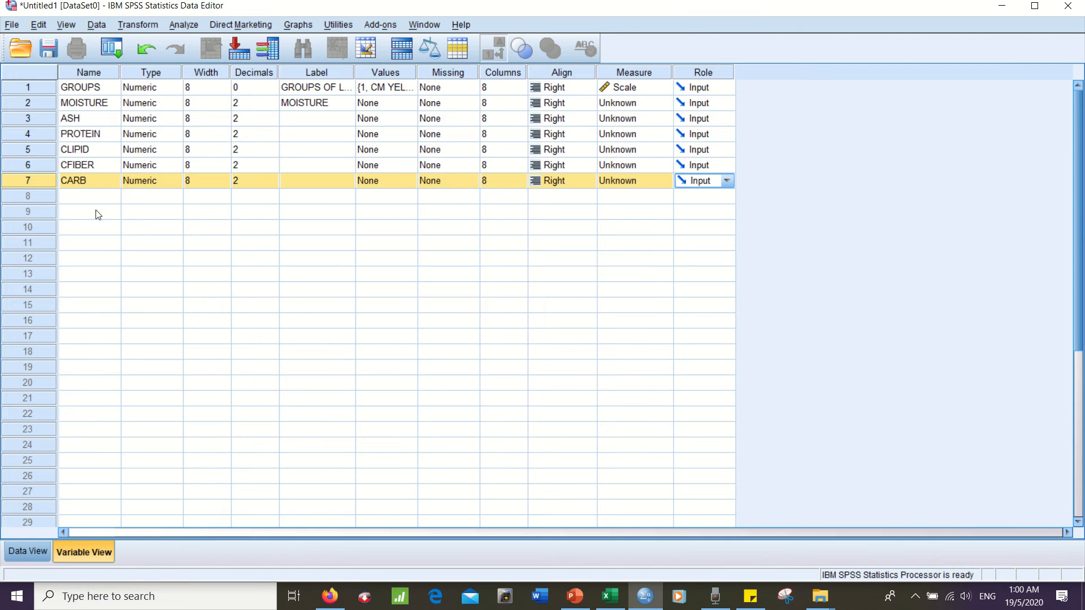
left_click(87, 197)
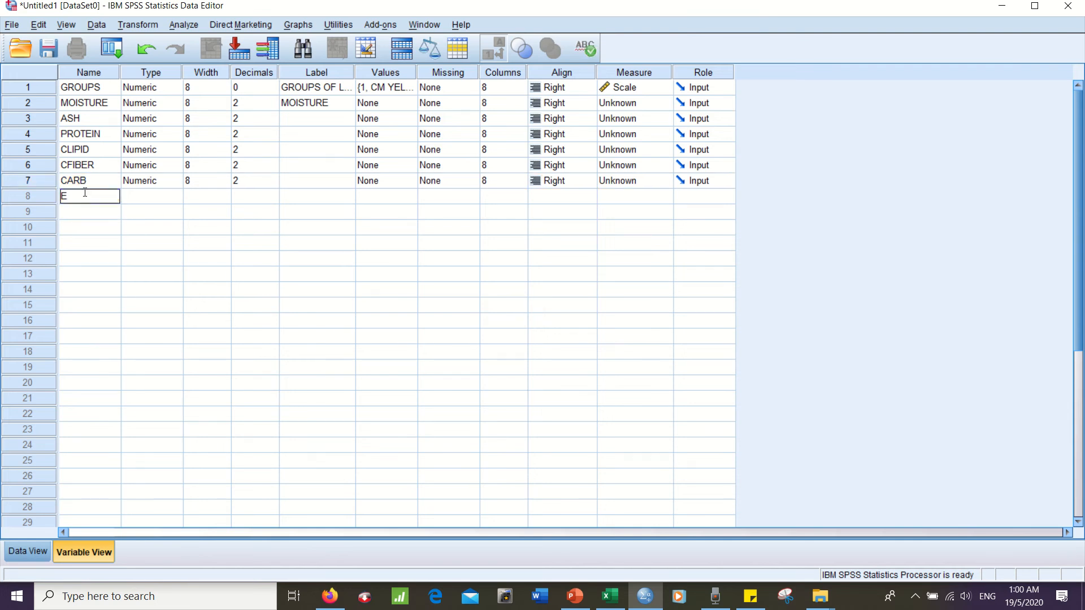
type("ENERGY")
left_click(240, 230)
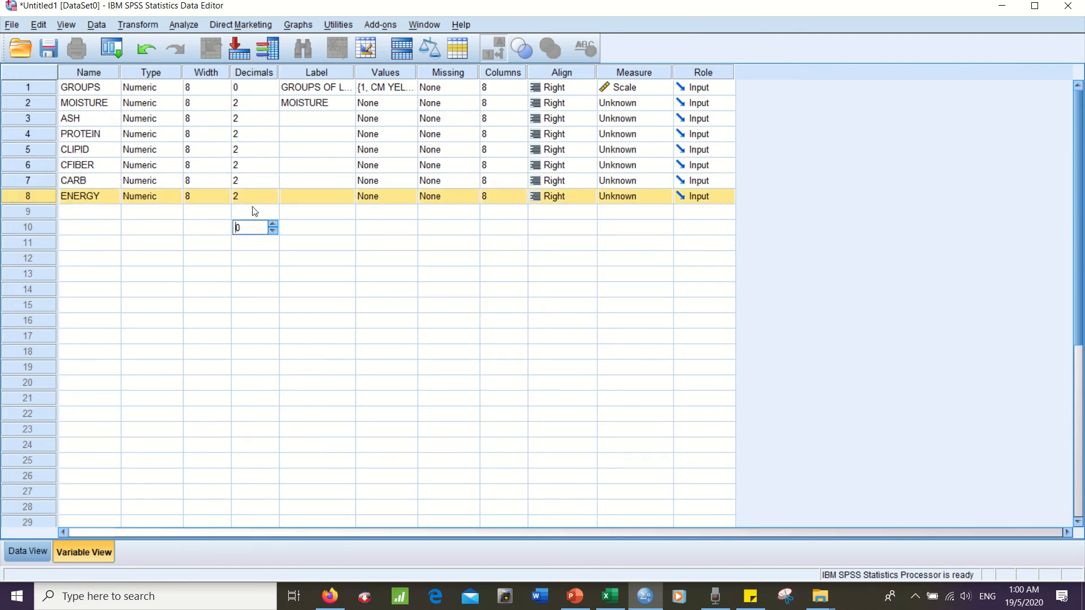
- Label the ASH variable "ASH CONTENT" and the PROTEIN variable "PROTEIN CONTENT"
left_click(309, 123)
type("ASH")
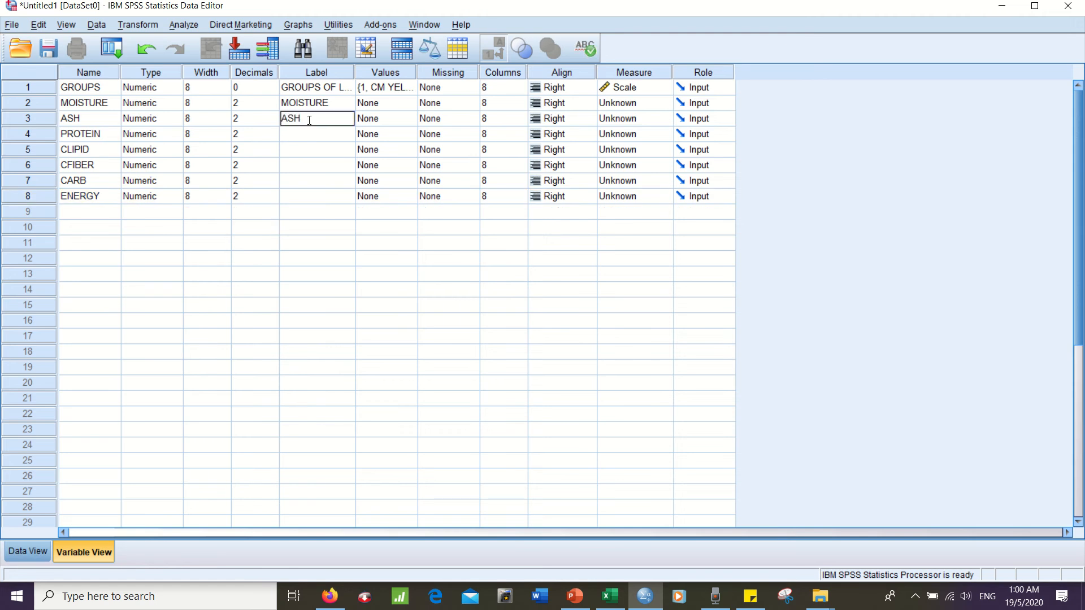
type(" CONTENT")
key("Return")
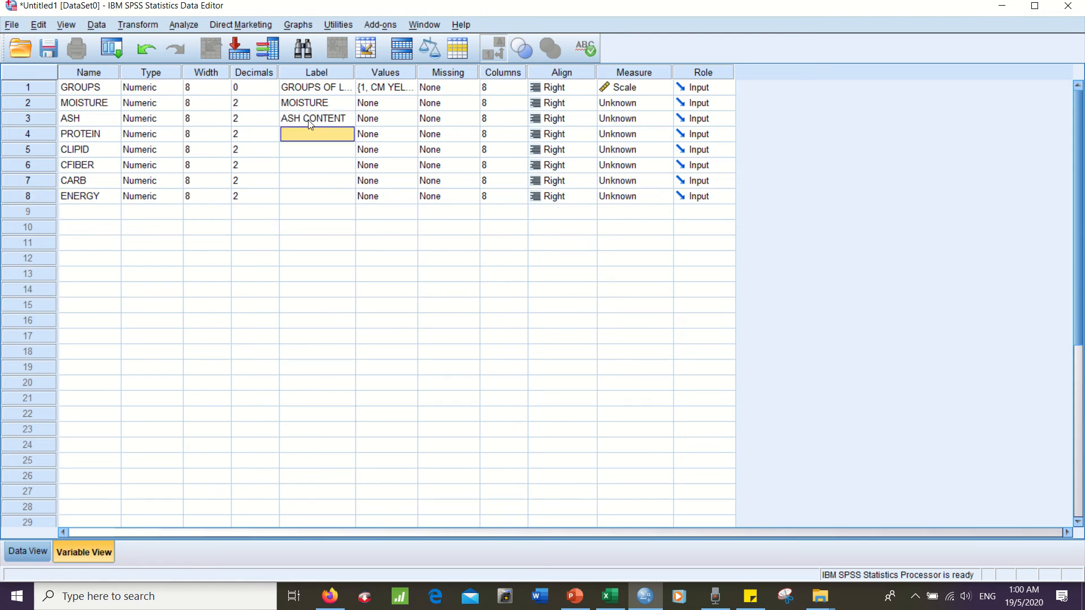
type("P")
type("PROT")
type("EIN CONTEN")
type("T")
- Label the CLIPID variable "CRUDE LIPID" and the CFIBER variable "CRUDE FIBER CONTENT"
left_click(289, 155)
type("C")
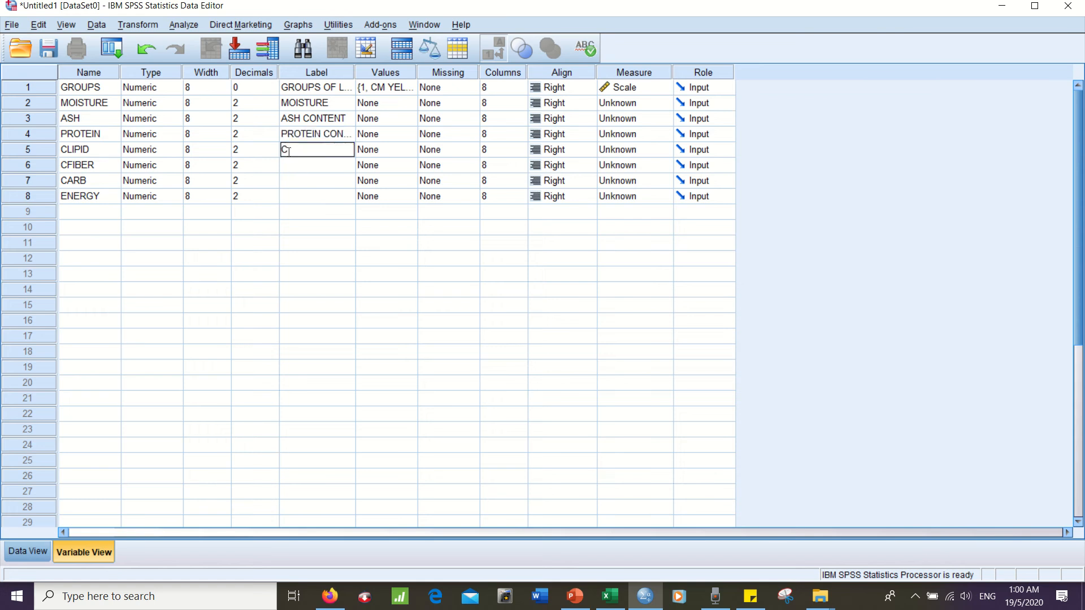
type("RUDE LIPID")
left_click(295, 167)
type("CRUDE")
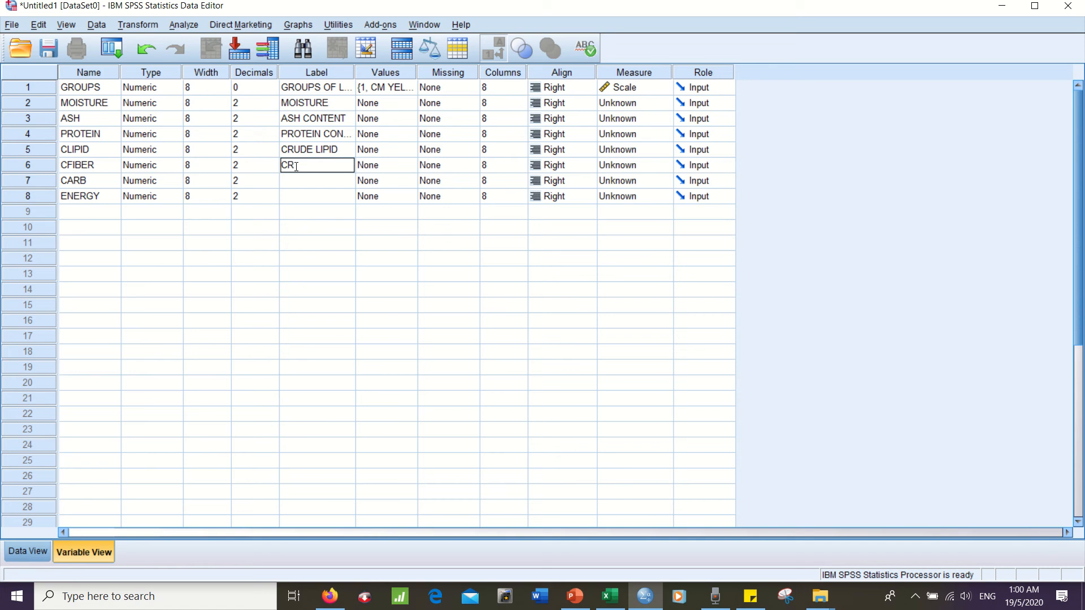
type(" FIBER CONTENT")
- Extend the label of the CLIPID variable to "CRUDE LIPID CONTENT"
left_click(303, 152)
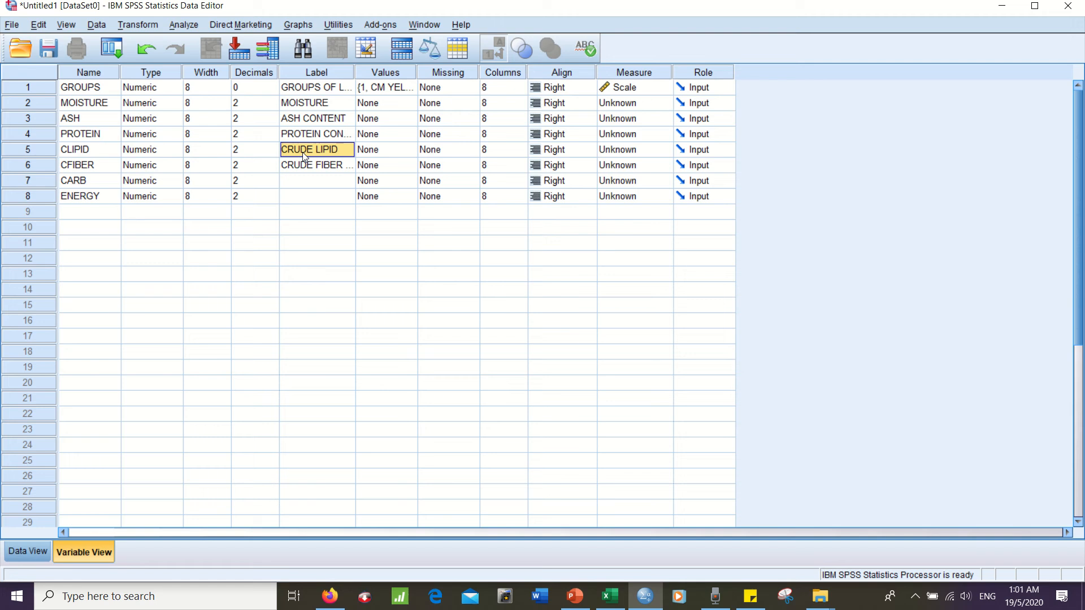
double_click(336, 147)
type("CONTENT")
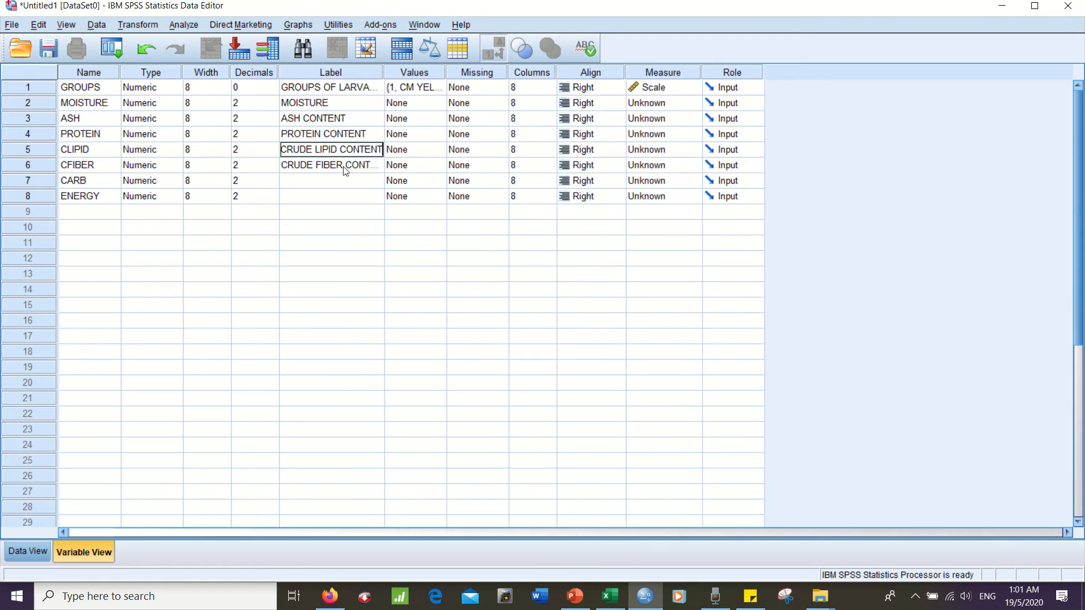
- Label the CARB variable "CARBOHYDRATES" and the ENERGY variable "ENERGY"
left_click(292, 185)
type("CAR")
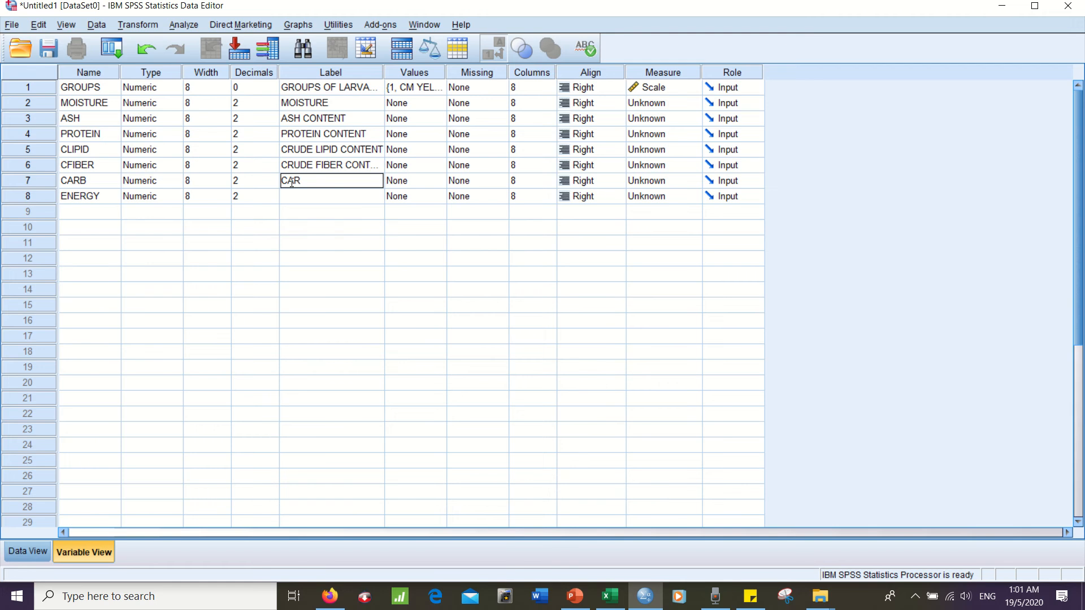
type("BOHYDRATES")
left_click(305, 198)
type("E")
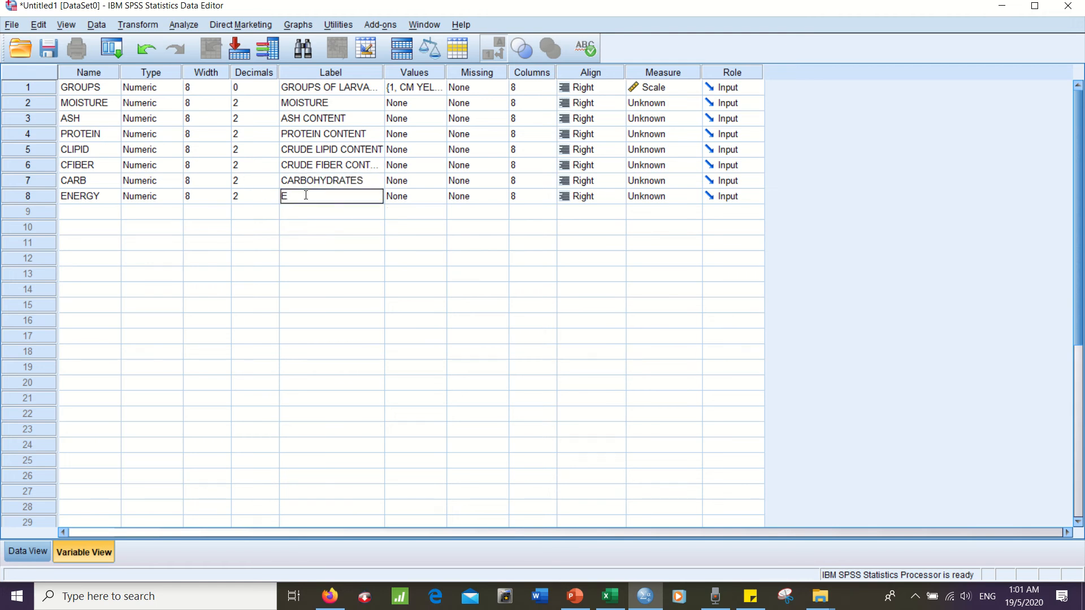
type("NERGY")
left_click(146, 243)
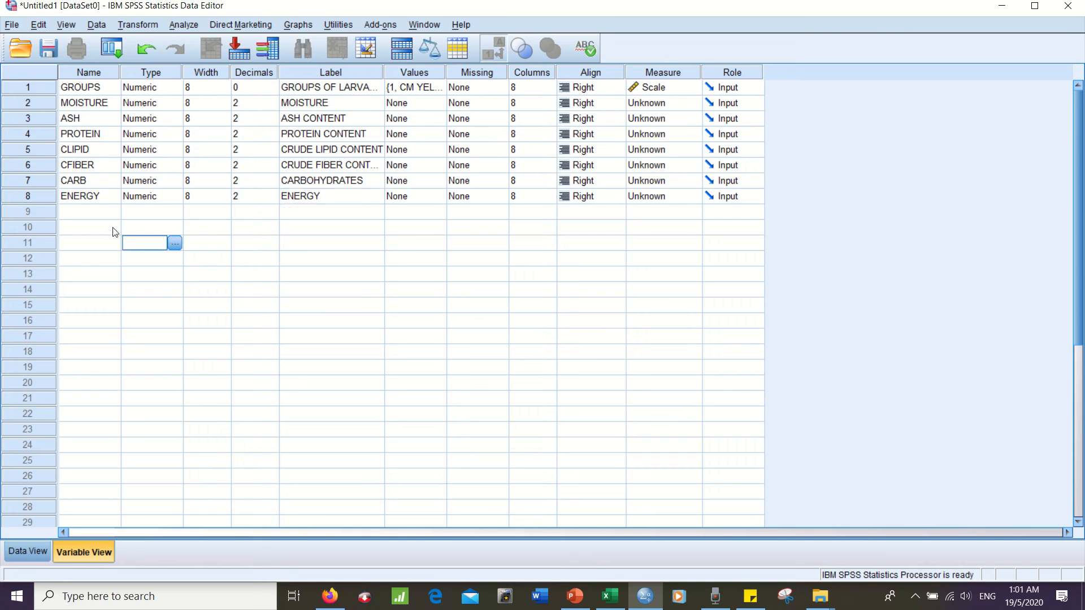
- Check the value labels defined for the GROUPS variable and close them unchanged
left_click(86, 213)
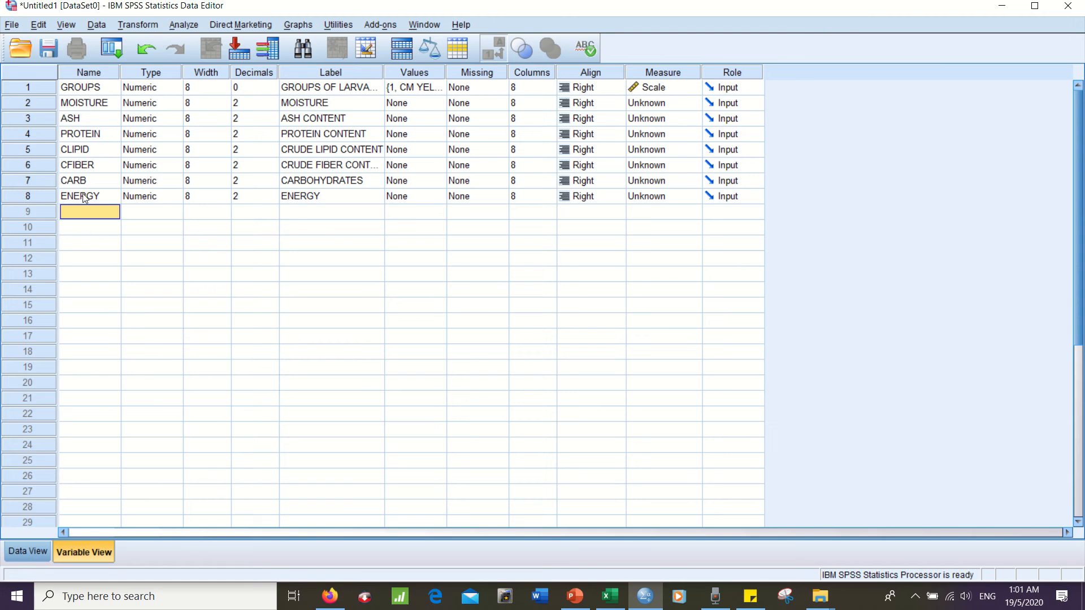
left_click(36, 552)
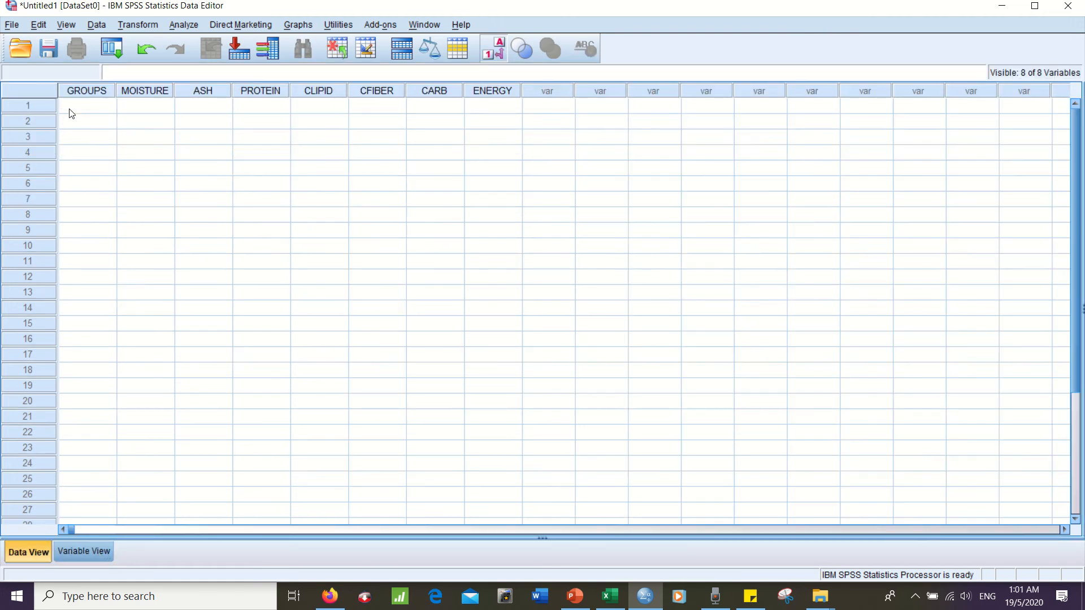
left_click(94, 557)
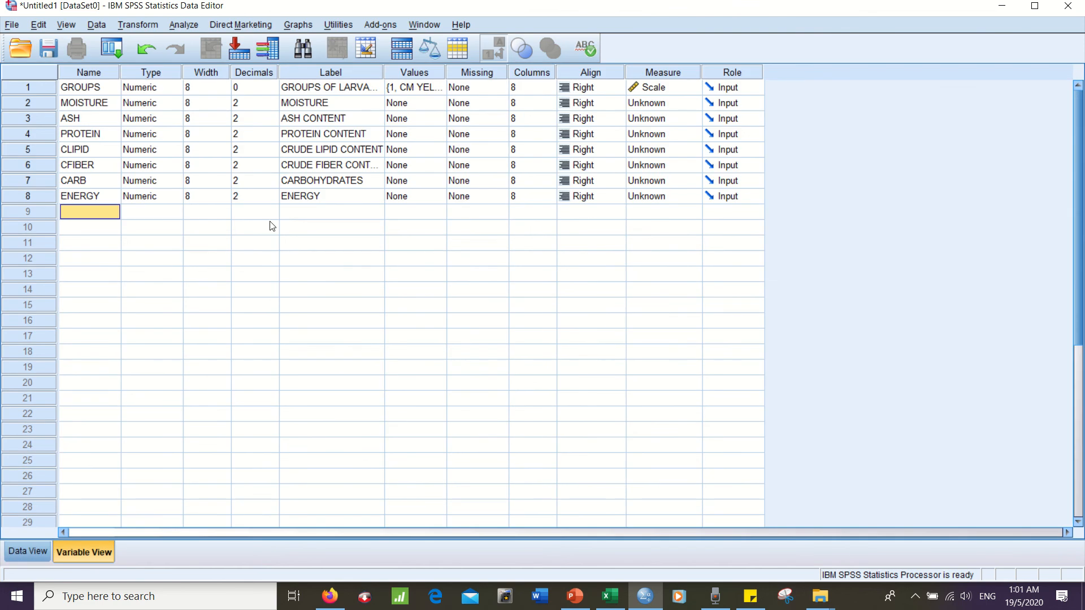
double_click(438, 89)
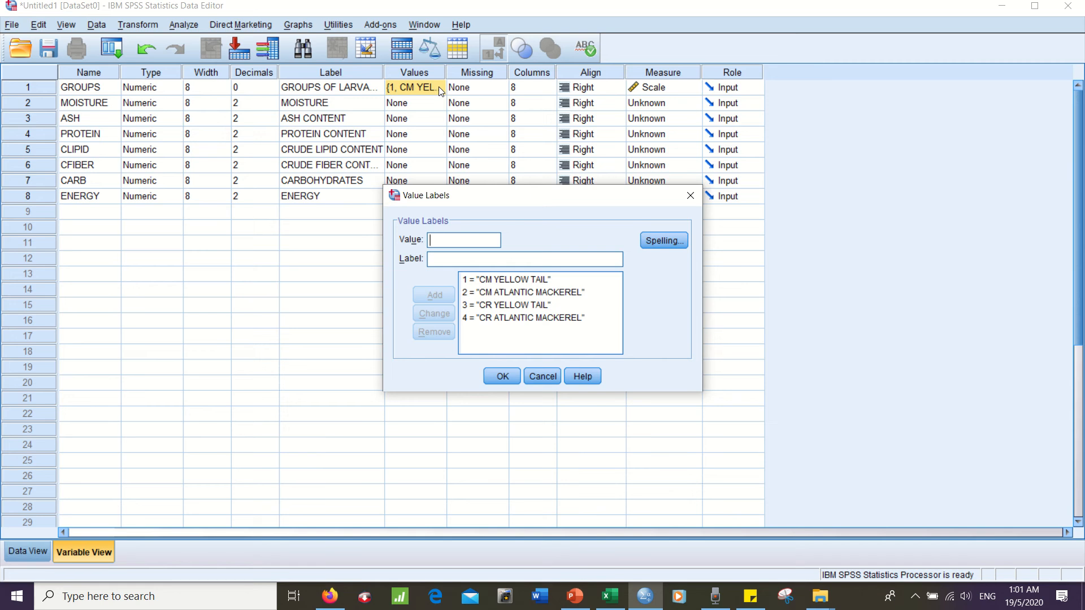
left_click(506, 378)
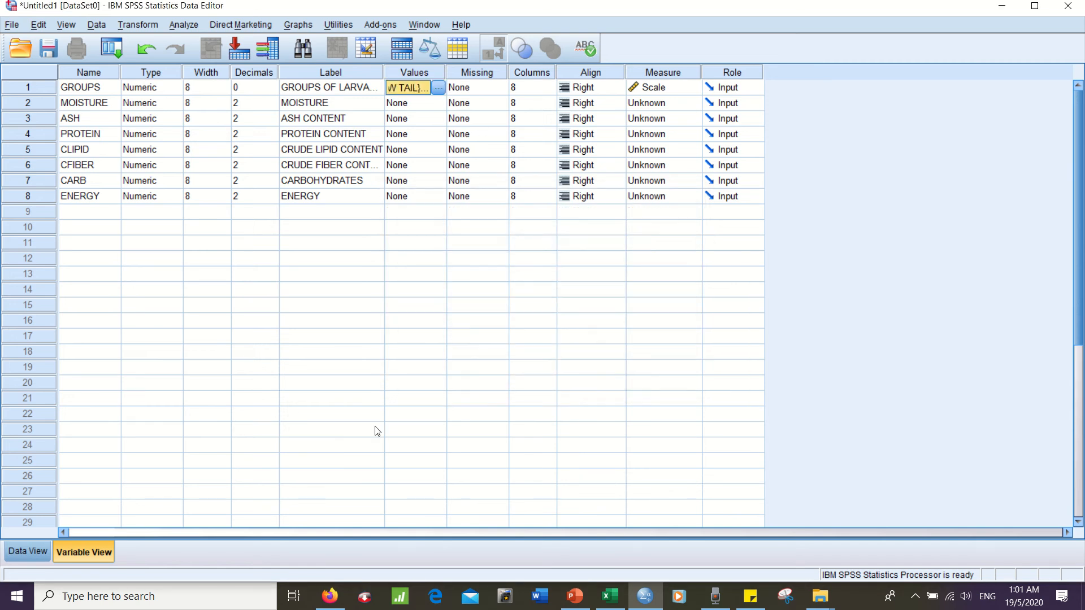
- Enter group code 1 (CM YELLOW TAIL) in the GROUPS column of the data sheet for cases 1 to 15
left_click(28, 555)
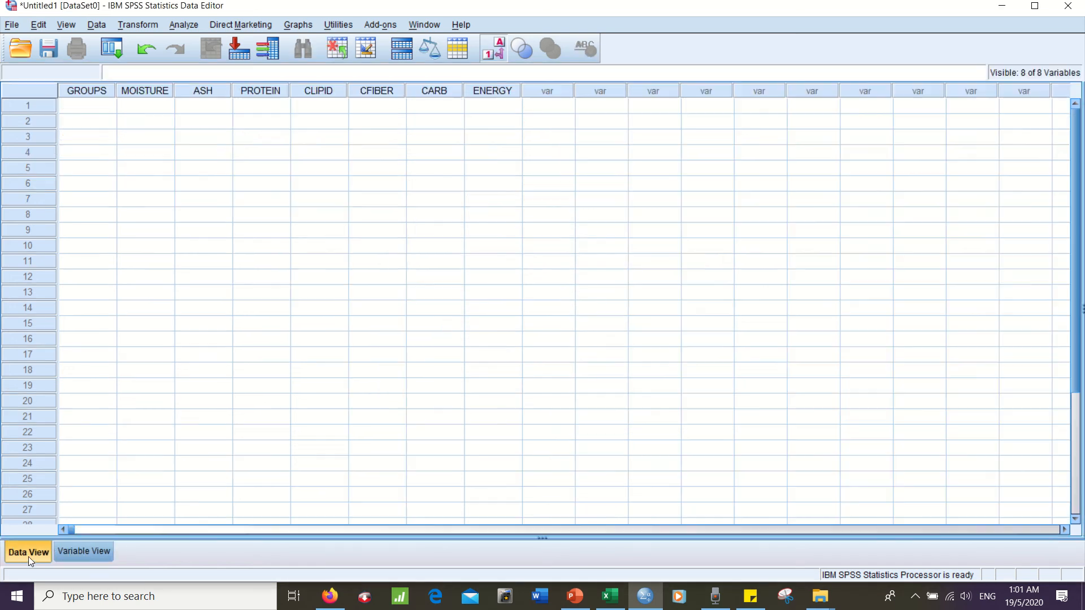
left_click(96, 111)
double_click(98, 113)
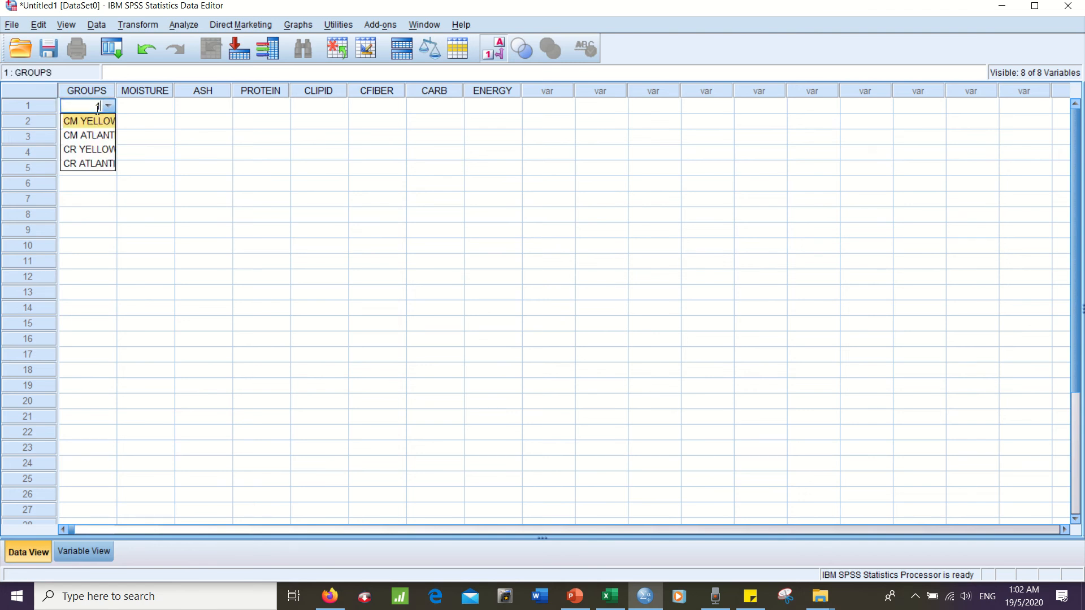
key("Return")
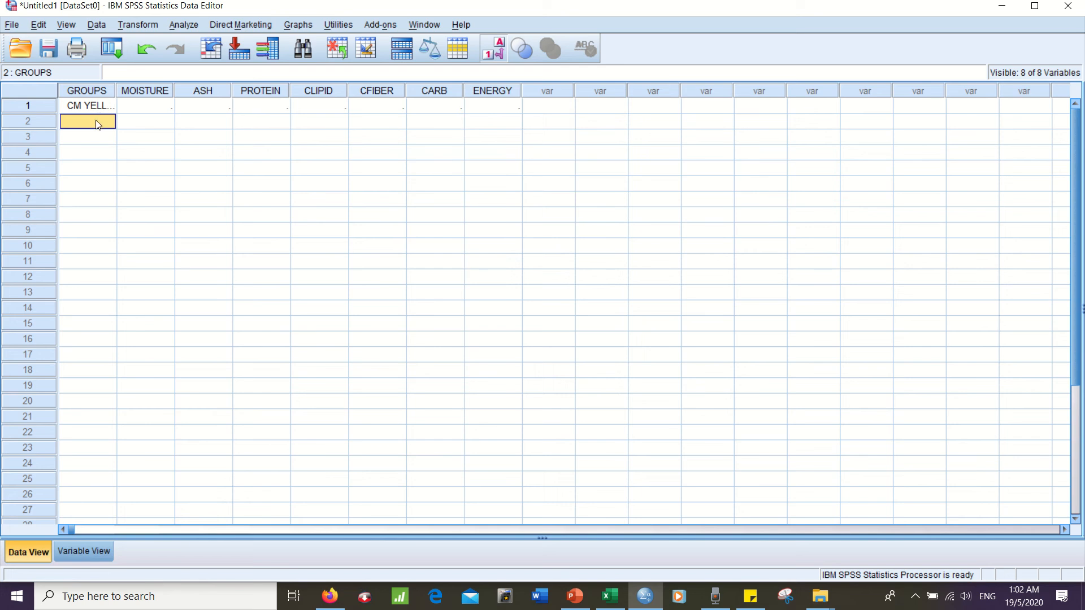
double_click(97, 122)
type("1")
key("Return")
type("1")
key("Return")
type("1")
key("Return")
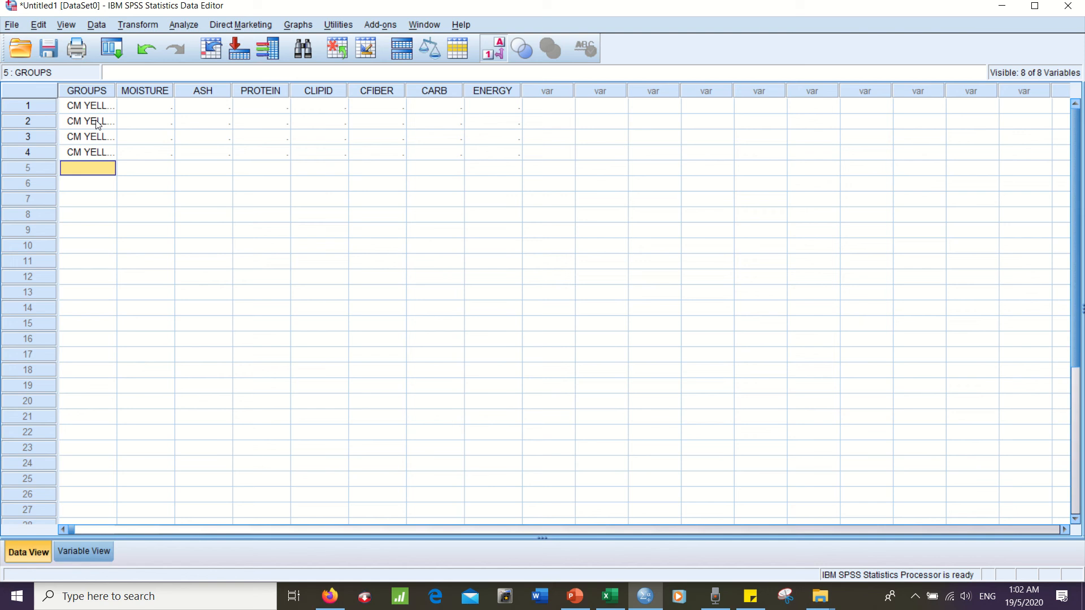
type("1")
key("Return")
type("1")
key("Return")
type("1")
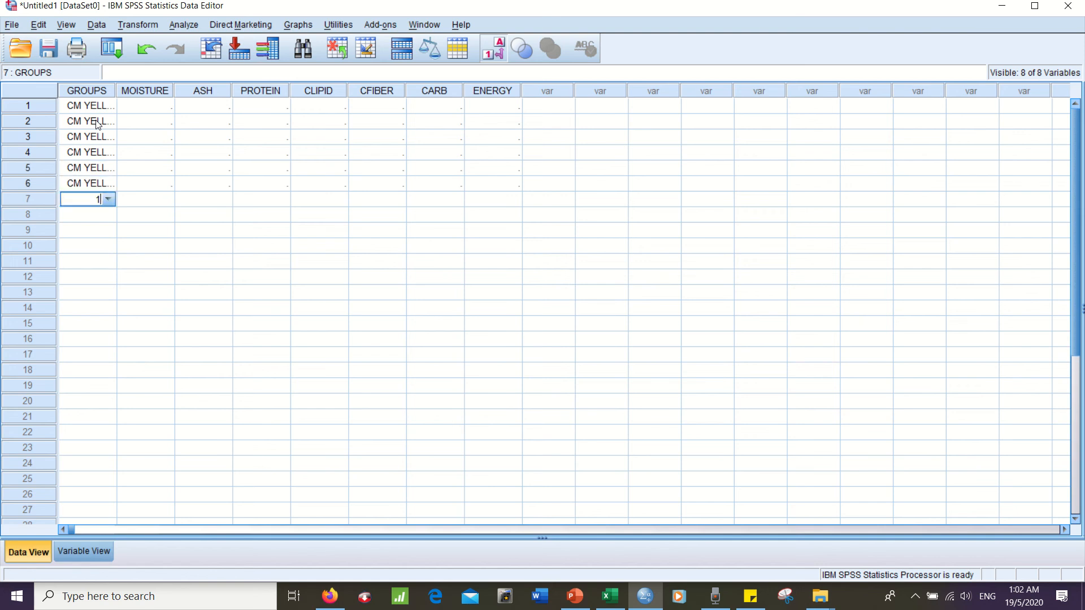
key("Return")
type("1")
key("Return")
type("1")
key("Return")
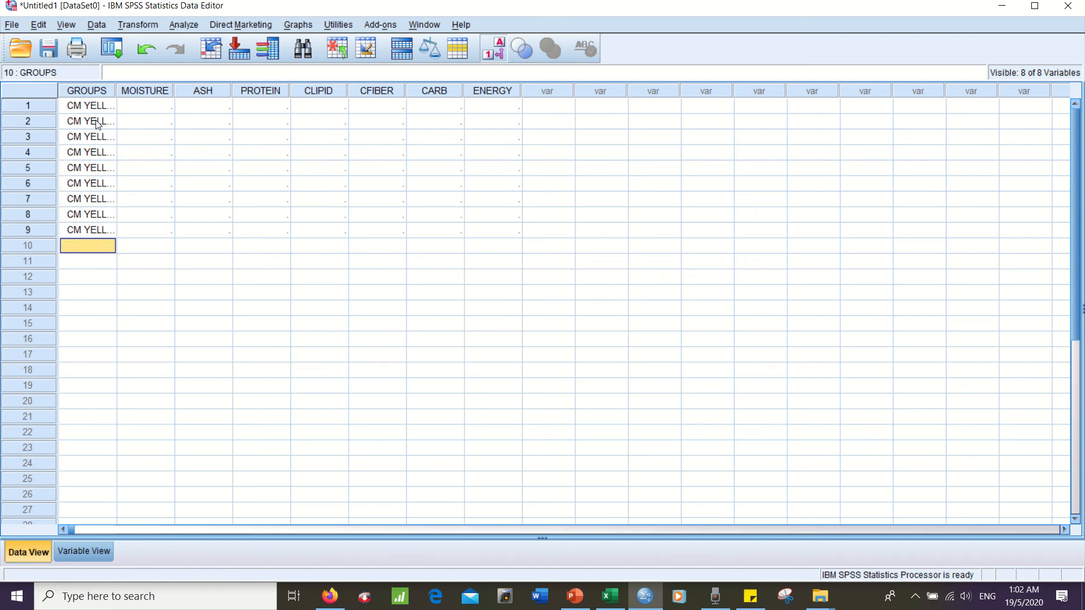
type("1")
key("Return")
type("1")
key("Return")
type("1")
key("Return")
type("1")
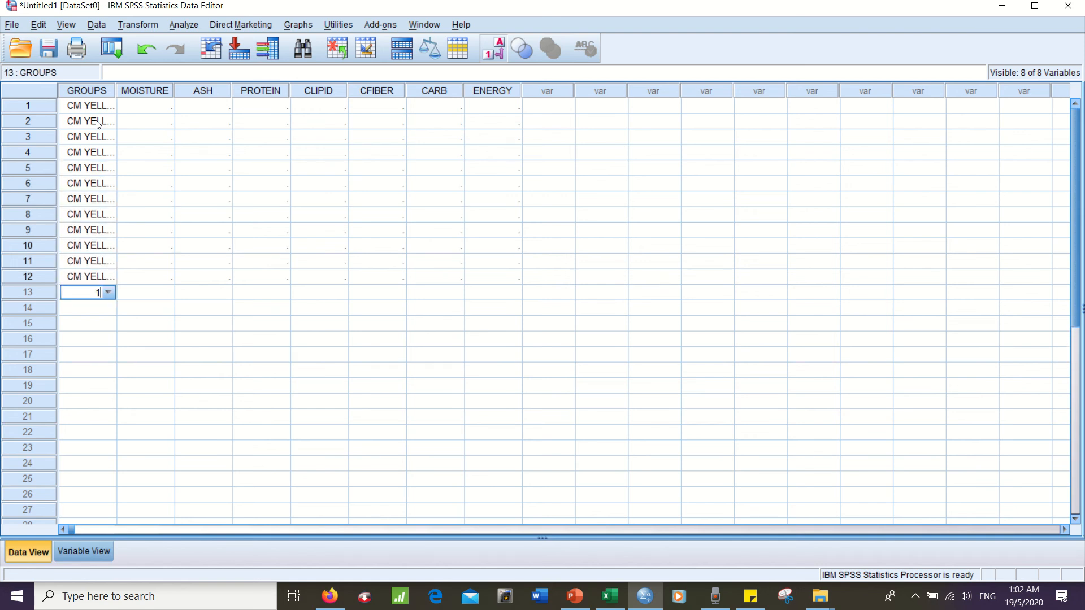
key("Return")
type("1")
key("Return")
type("1")
key("Return")
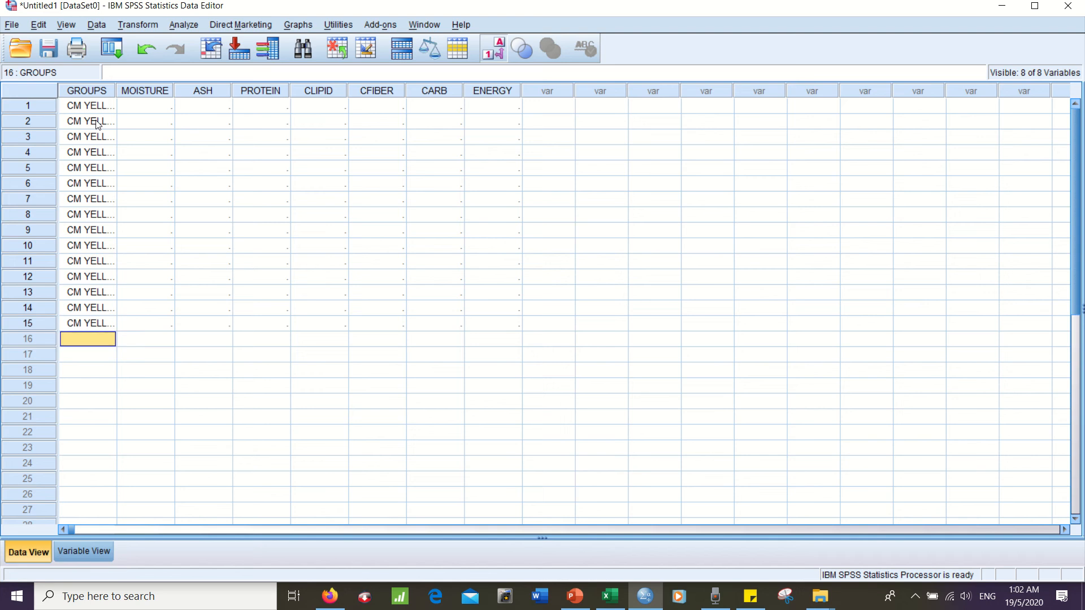
- Enter group code 2 (CM ATLANTIC MACKEREL) in the GROUPS column for cases 16 to 30
type("2")
key("Return")
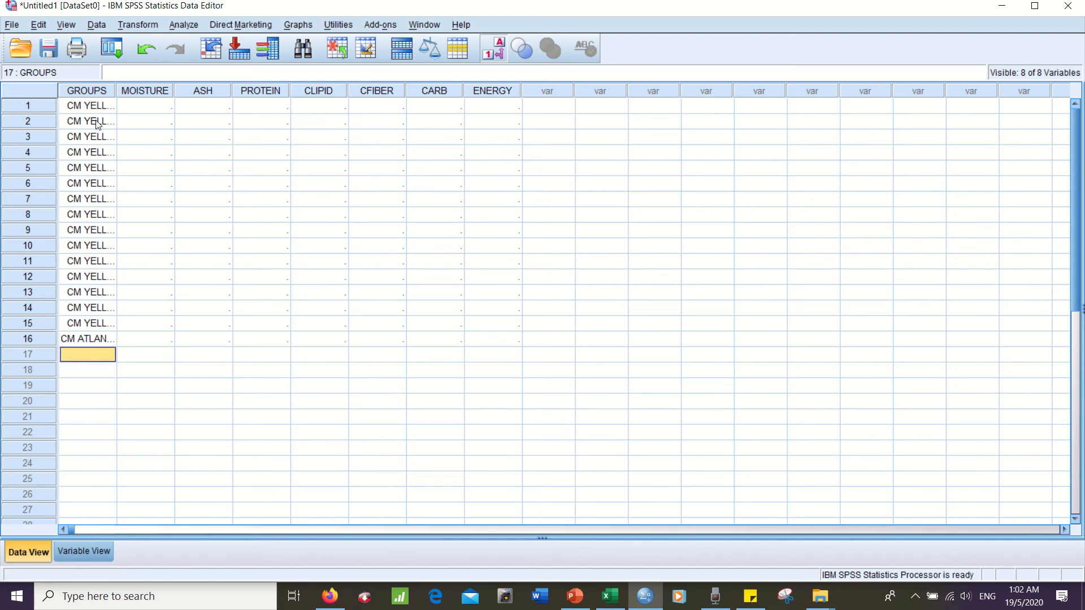
type("2")
key("Return")
type("2")
key("Return")
type("2")
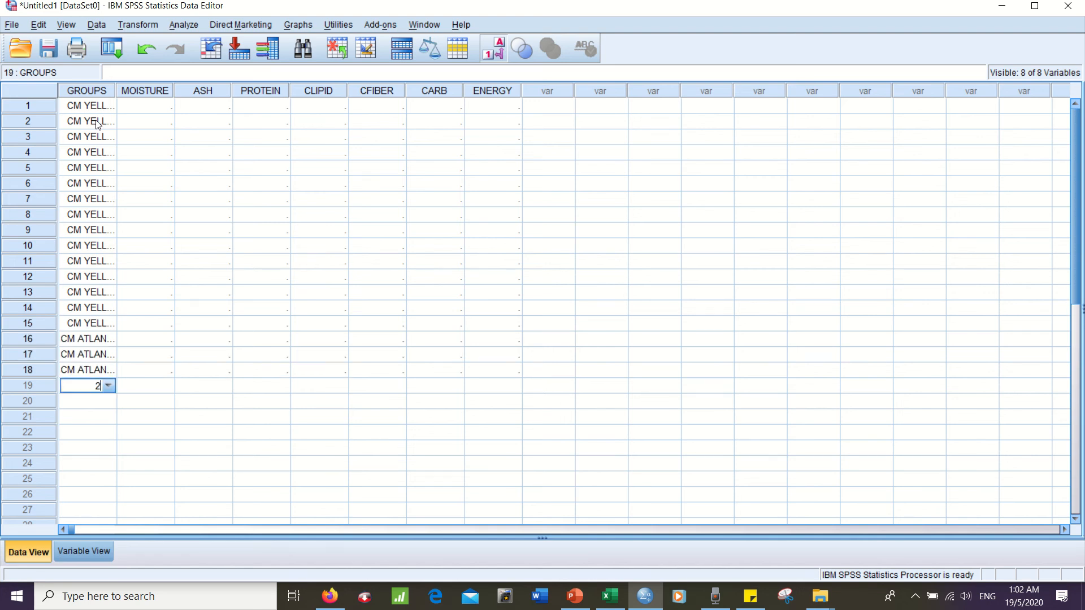
key("Return")
type("2")
key("Return")
type("2")
key("Return")
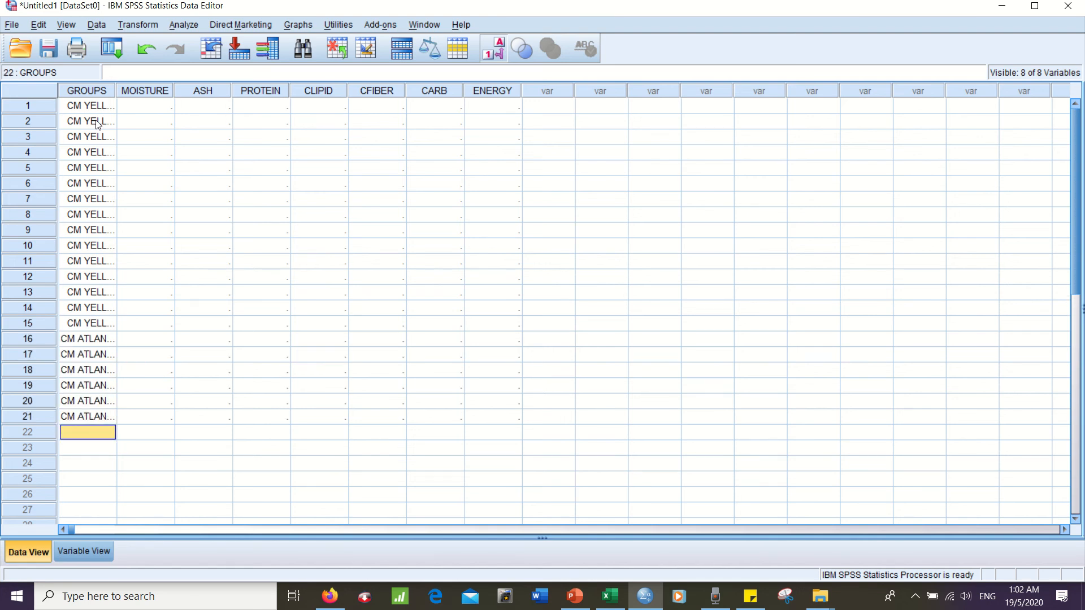
type("2")
key("Return")
type("2")
key("Return")
type("2")
key("Return")
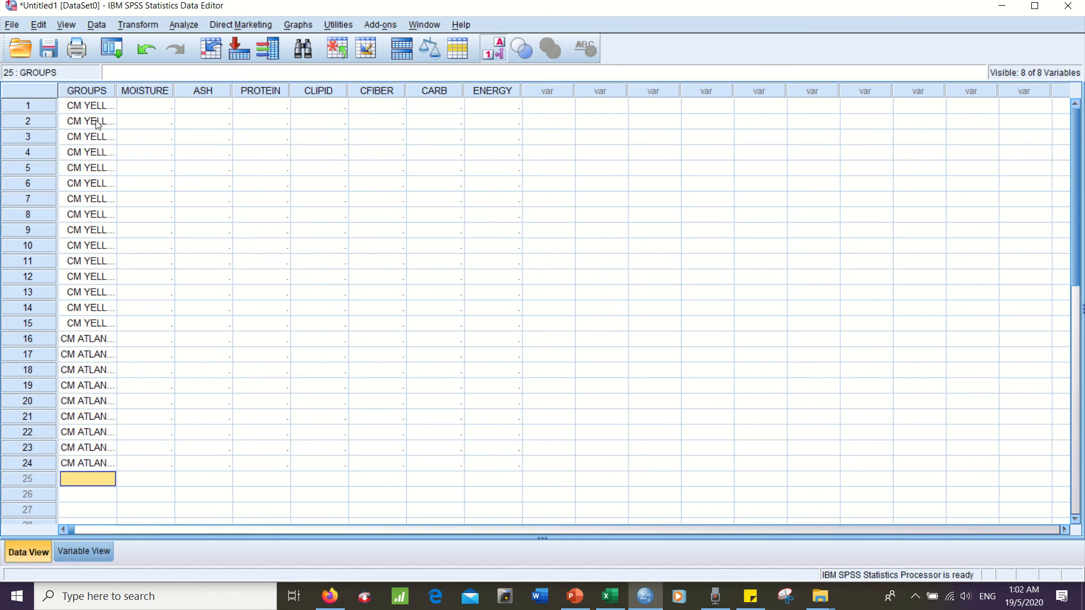
type("2")
key("Return")
type("2")
key("Return")
type("2")
key("Return")
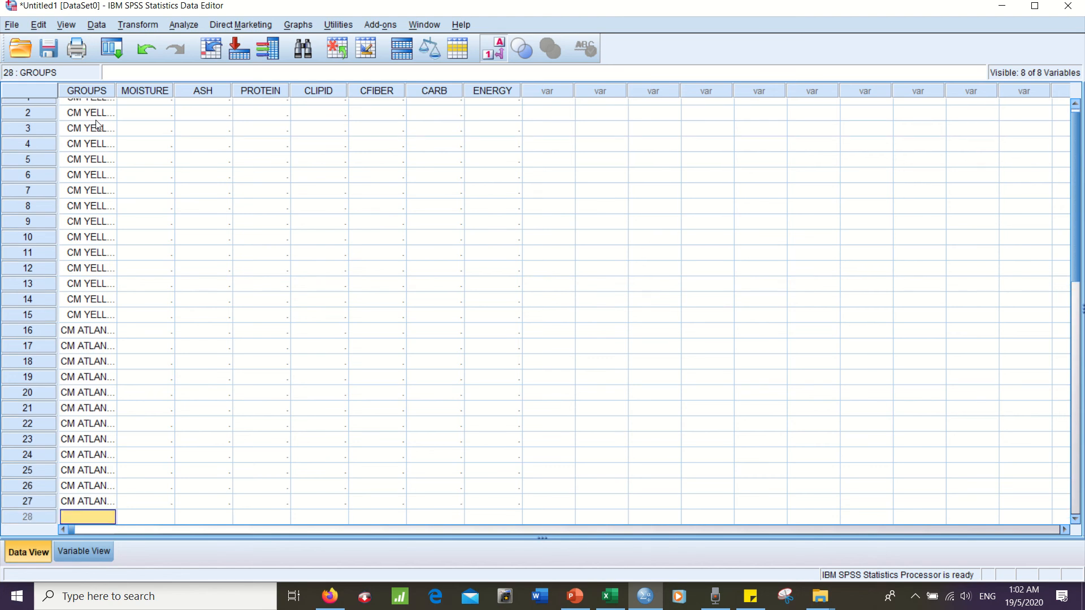
type("2")
key("Return")
type("2")
key("Return")
type("2")
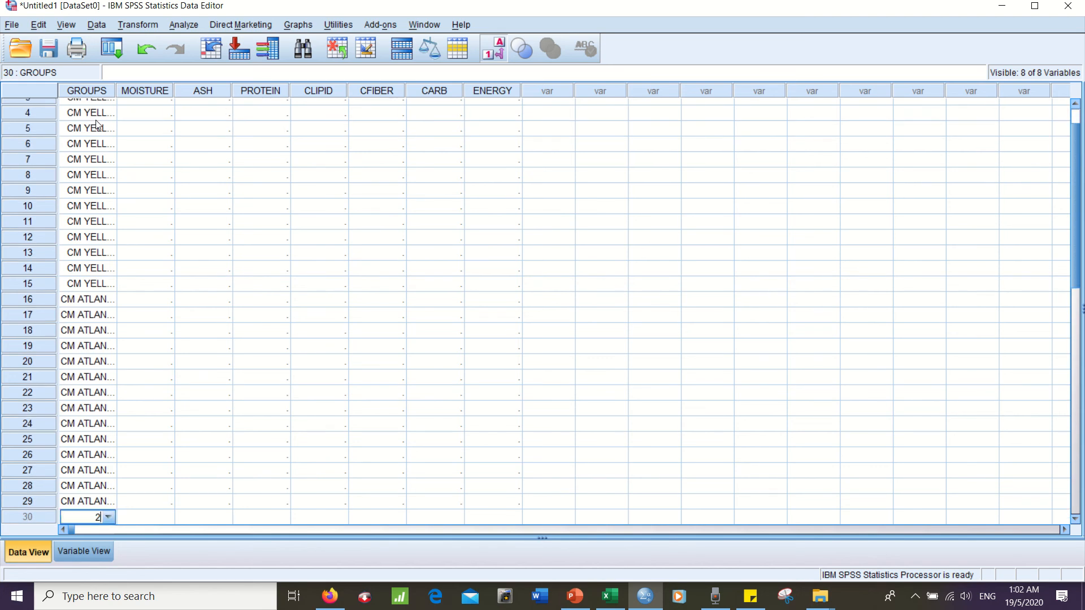
key("Return")
- Enter group code 3 (CR YELLOW TAIL) in the GROUPS column for cases 31 to 45
type("3")
key("Return")
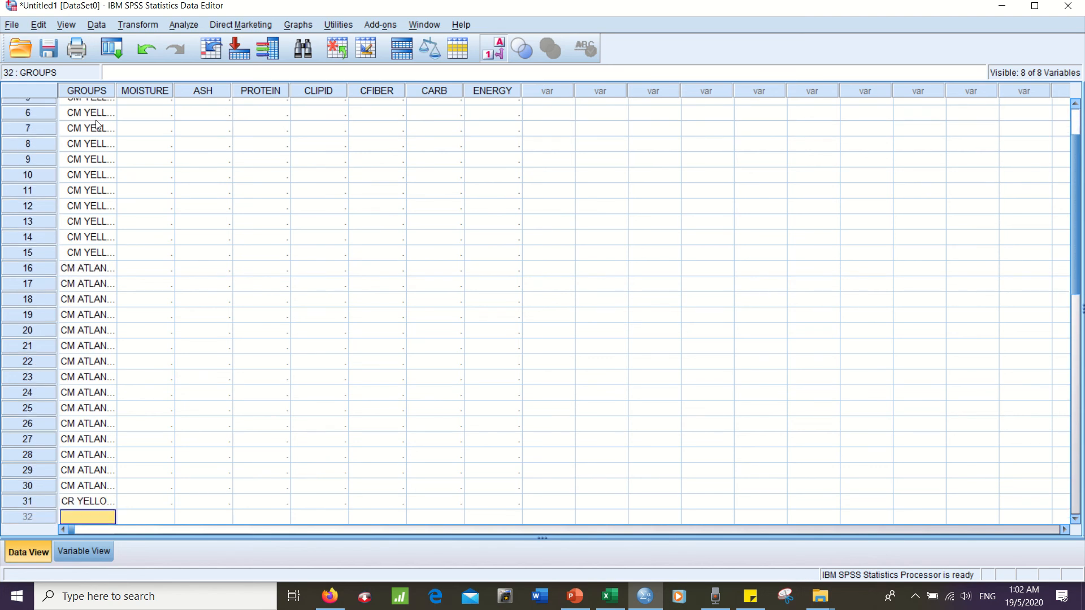
type("3")
key("Return")
type("3")
key("Return")
type("3")
key("Return")
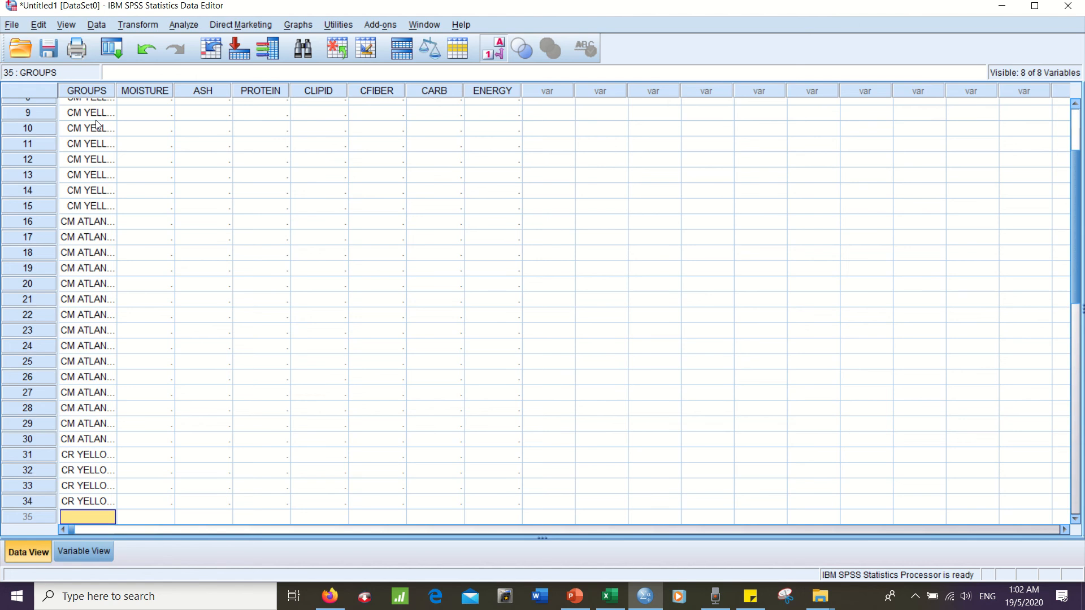
type("3")
key("Return")
type("3")
key("Return")
type("3")
key("Return")
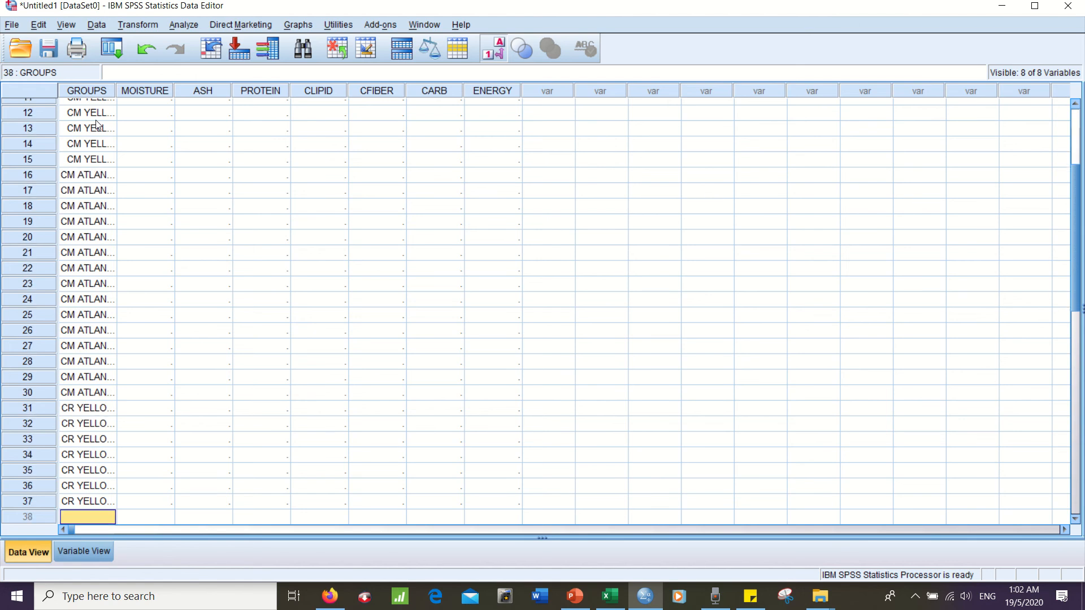
type("3")
key("Return")
type("3")
key("Return")
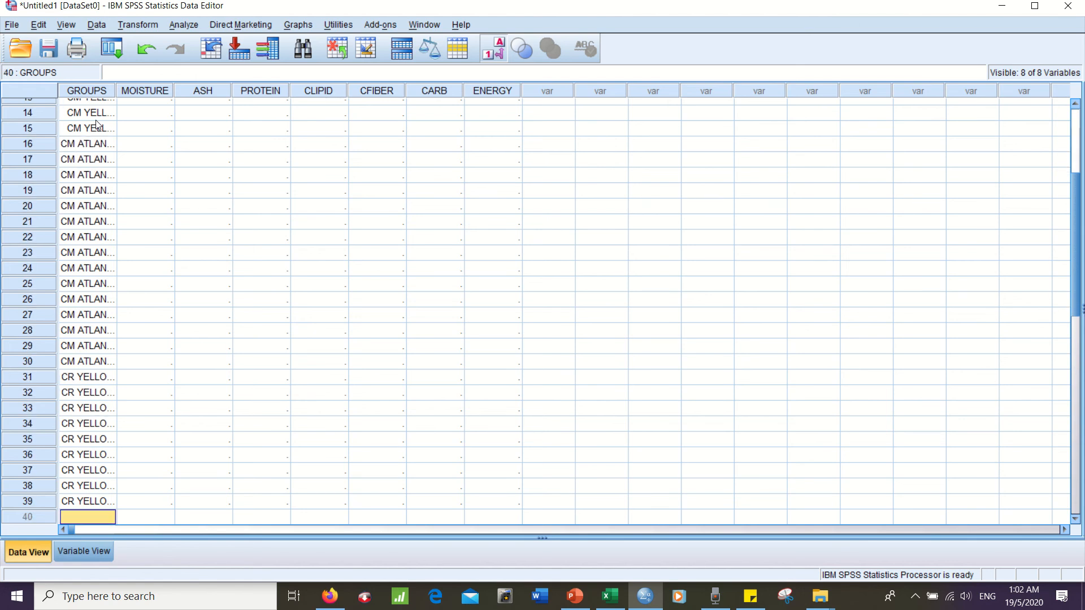
type("3")
key("Return")
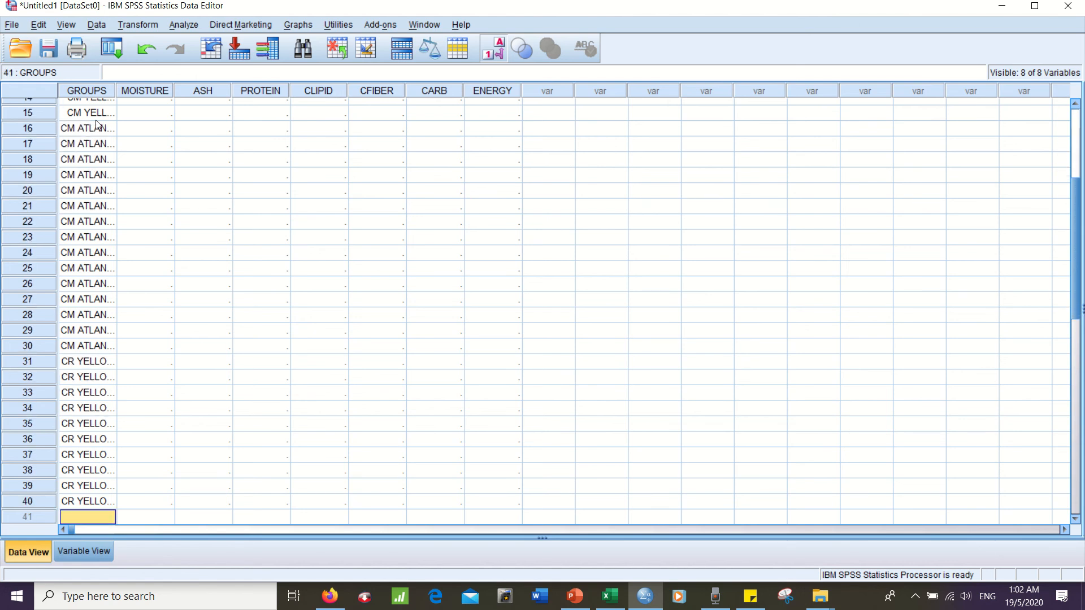
type("3")
key("Return")
type("3")
key("Return")
type("3")
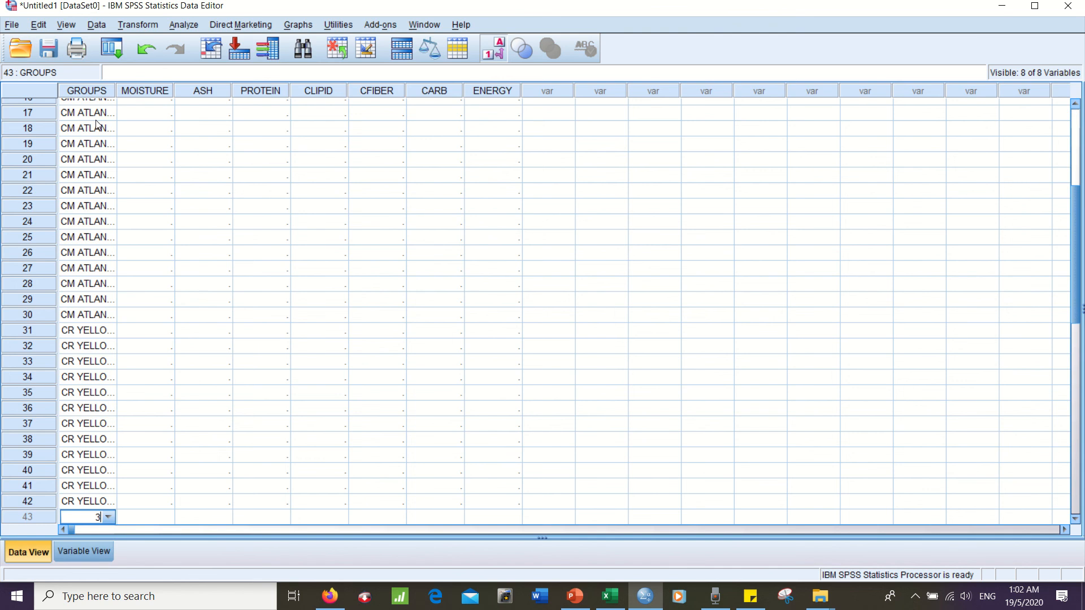
key("Return")
type("3")
key("Return")
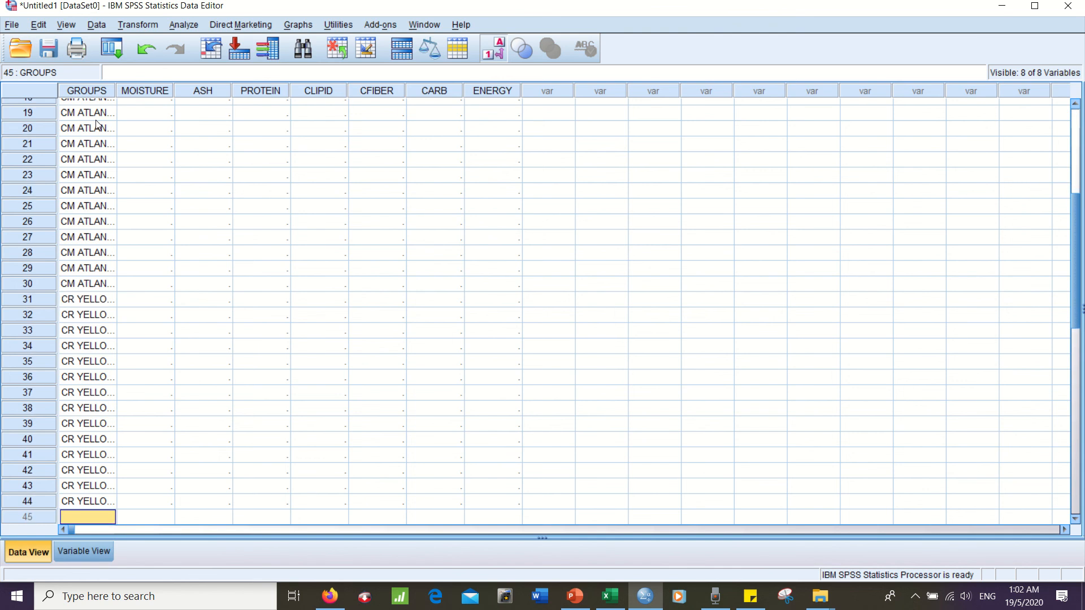
type("3")
key("Return")
- Enter group code 4 (CR ATLANTIC MACKEREL) in the GROUPS column for cases 46 to 60
type("4")
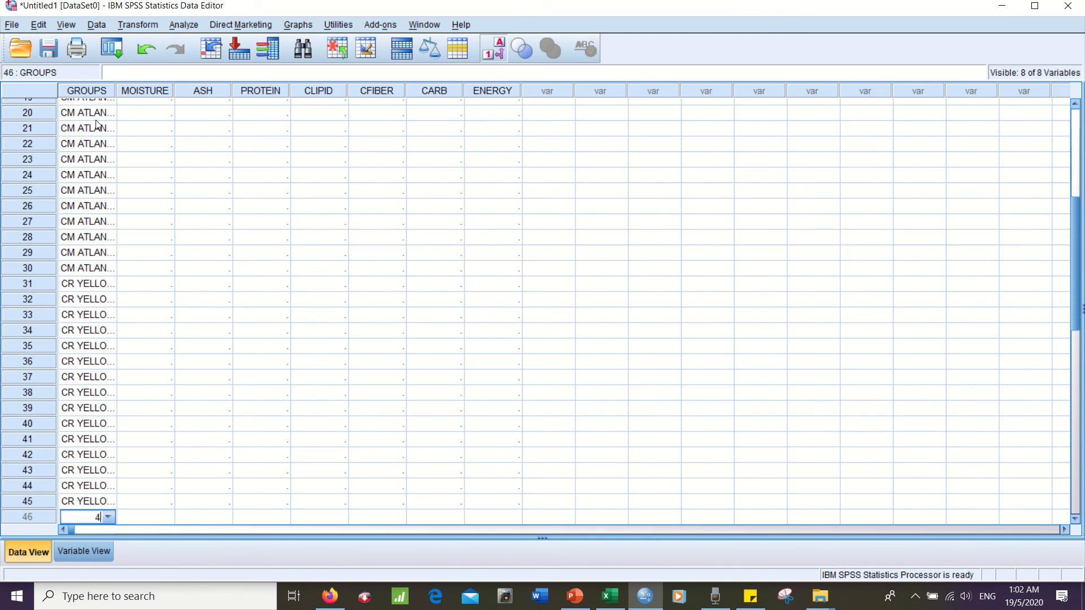
key("Return")
type("4")
key("Return")
type("4")
key("Return")
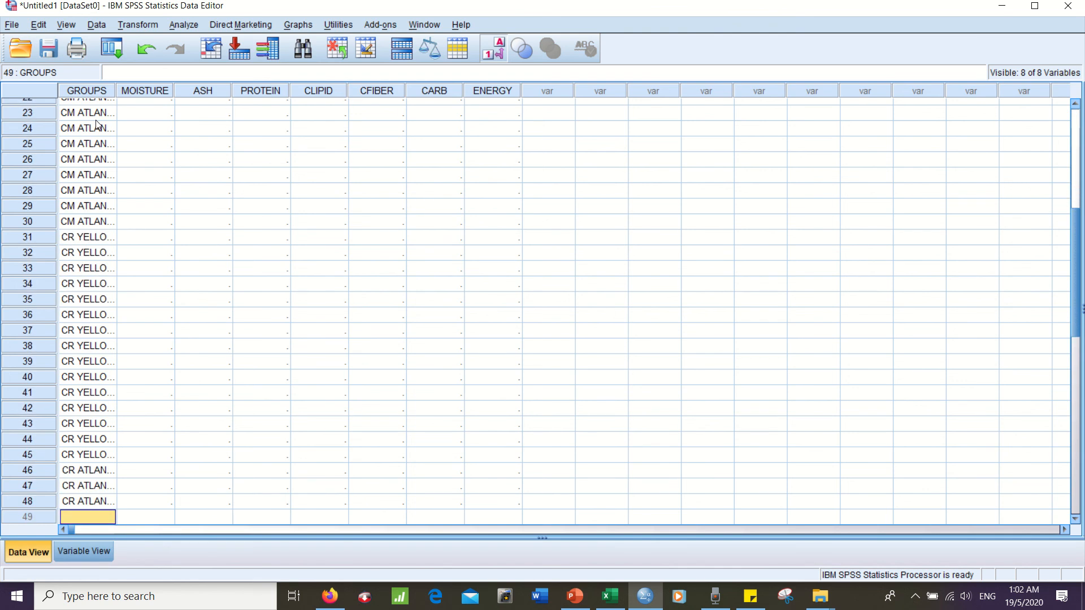
type("4")
key("Return")
type("4")
key("Return")
type("4")
key("Return")
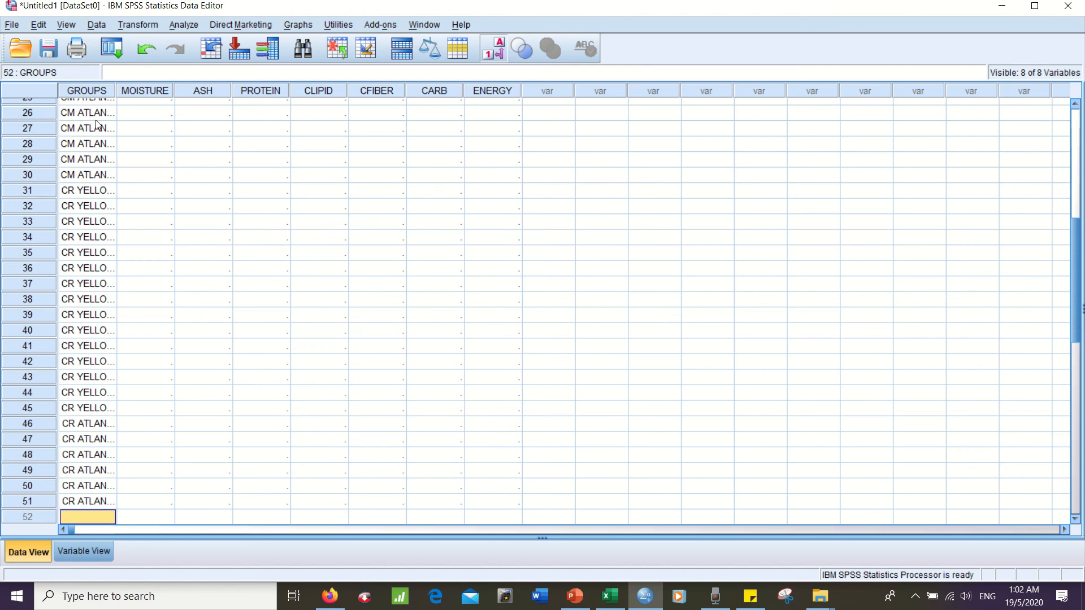
type("4")
key("Return")
type("4")
key("Return")
type("4")
key("Return")
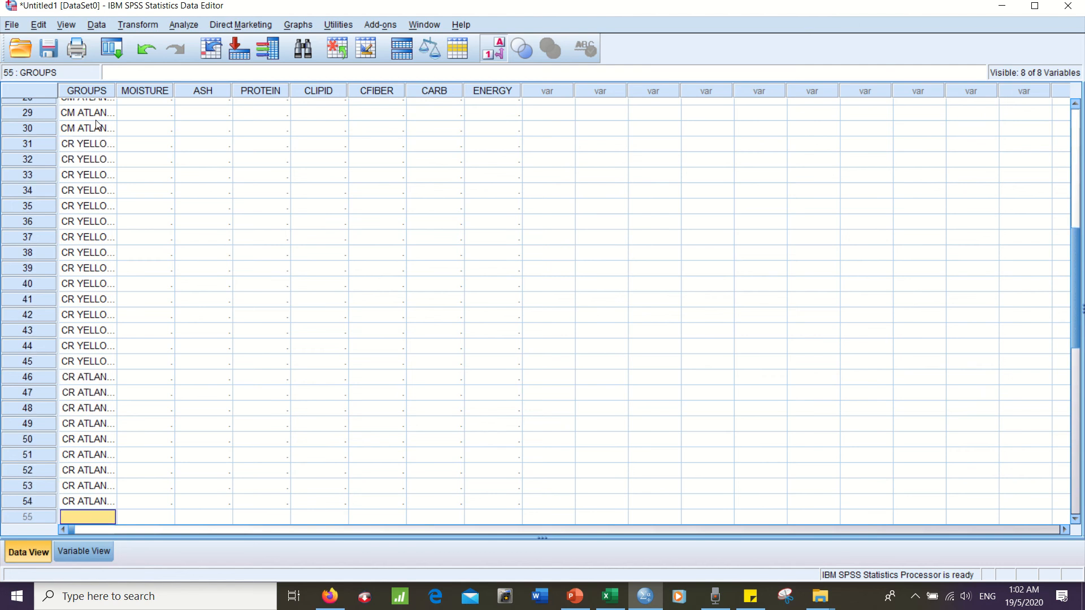
type("4")
key("Return")
type("4")
key("Return")
type("4")
key("Return")
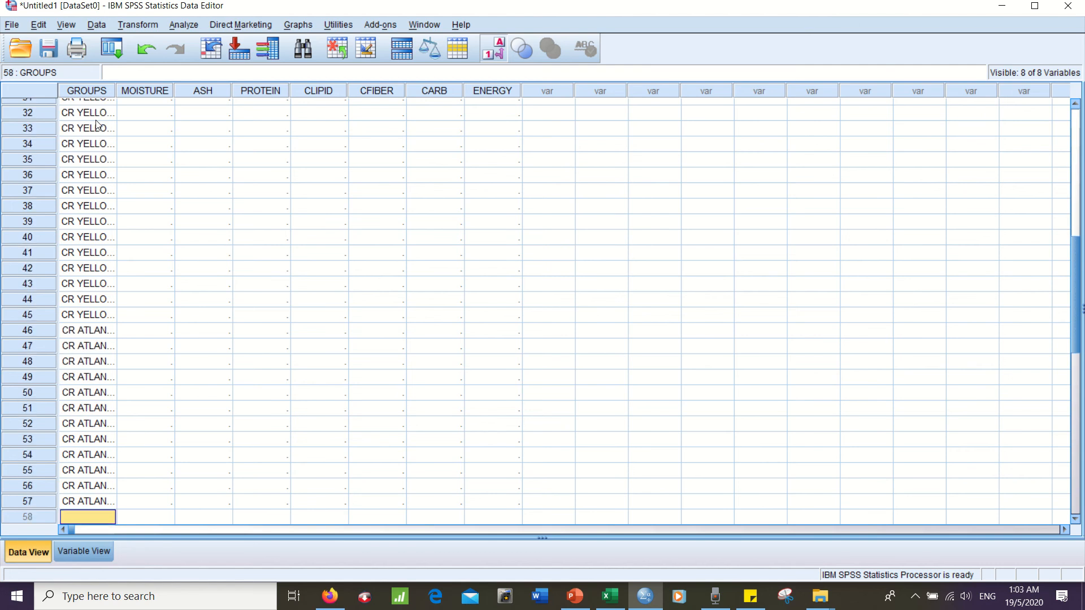
type("4")
key("Return")
type("4")
key("Return")
type("4")
key("Return")
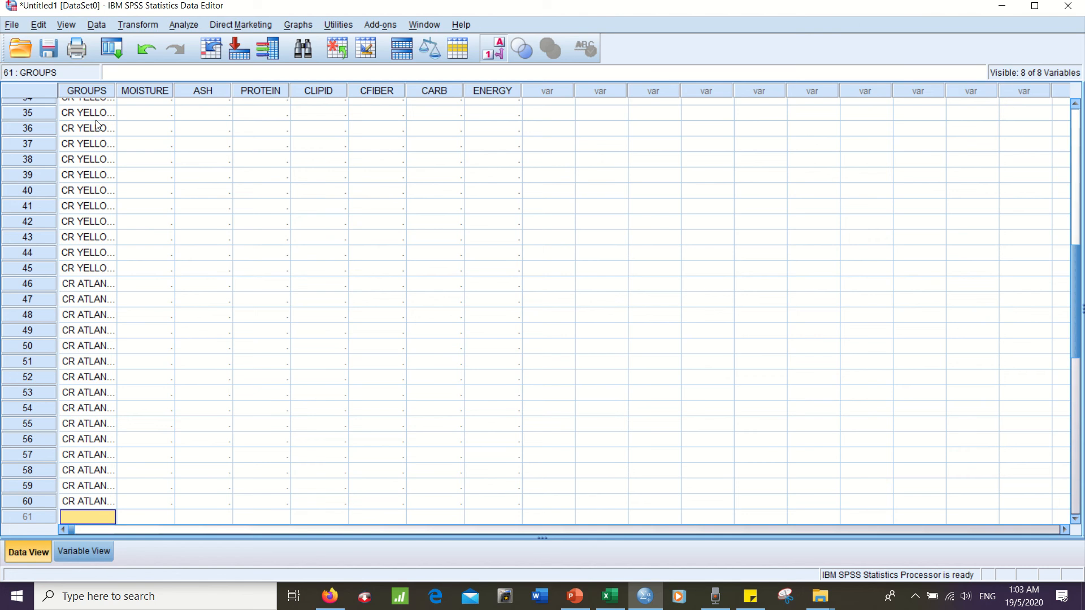
- Turn off the display of value labels in the data sheet and review the numeric group codes from the first case
mouse_move(13, 6)
left_click(67, 25)
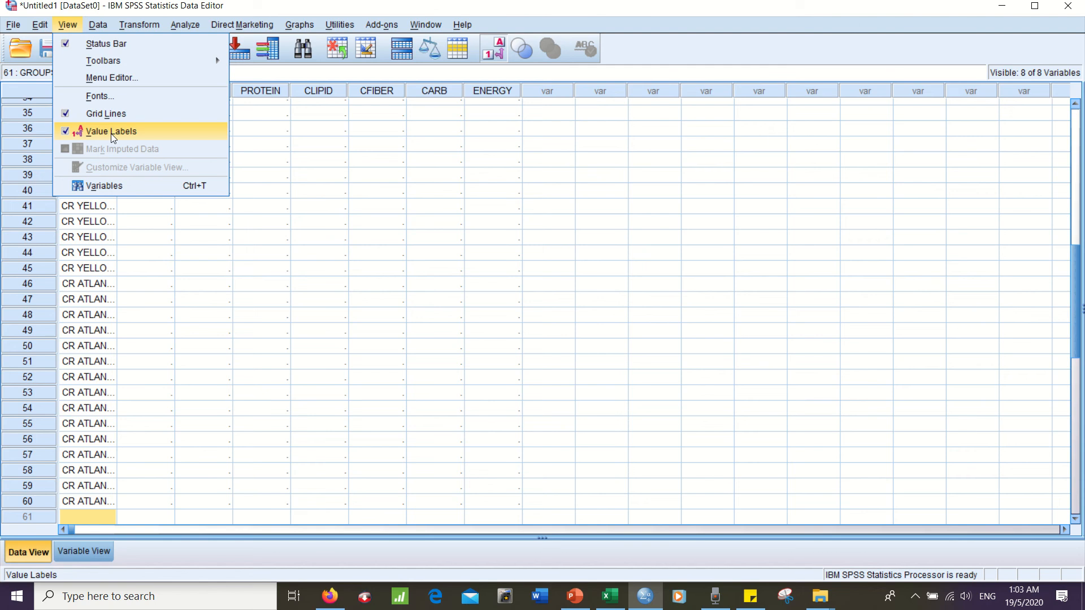
left_click(66, 131)
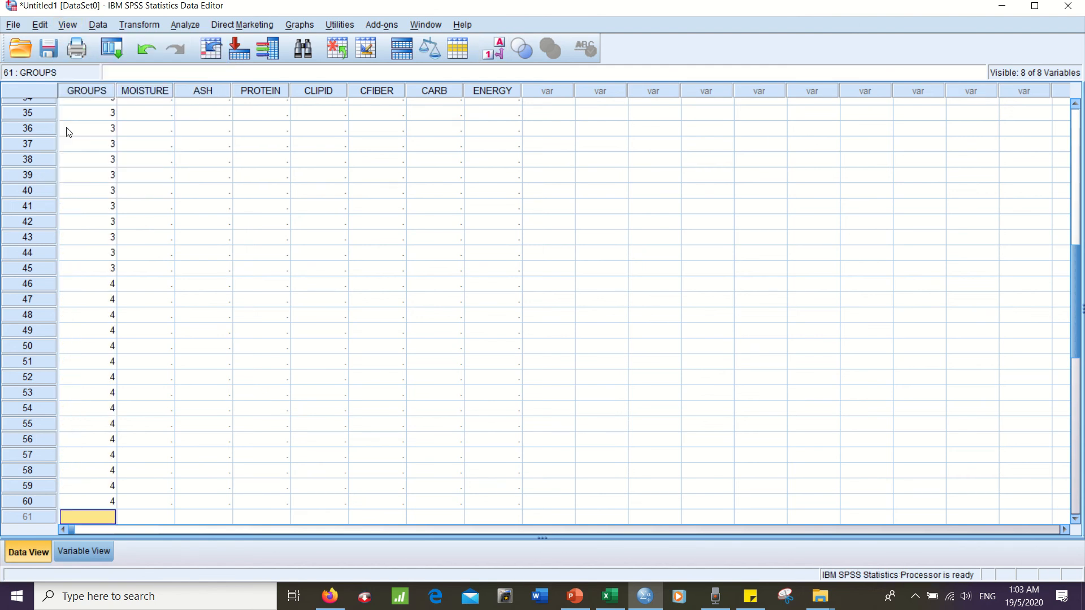
scroll(113, 181, "up", 3)
scroll(113, 180, "up", 8)
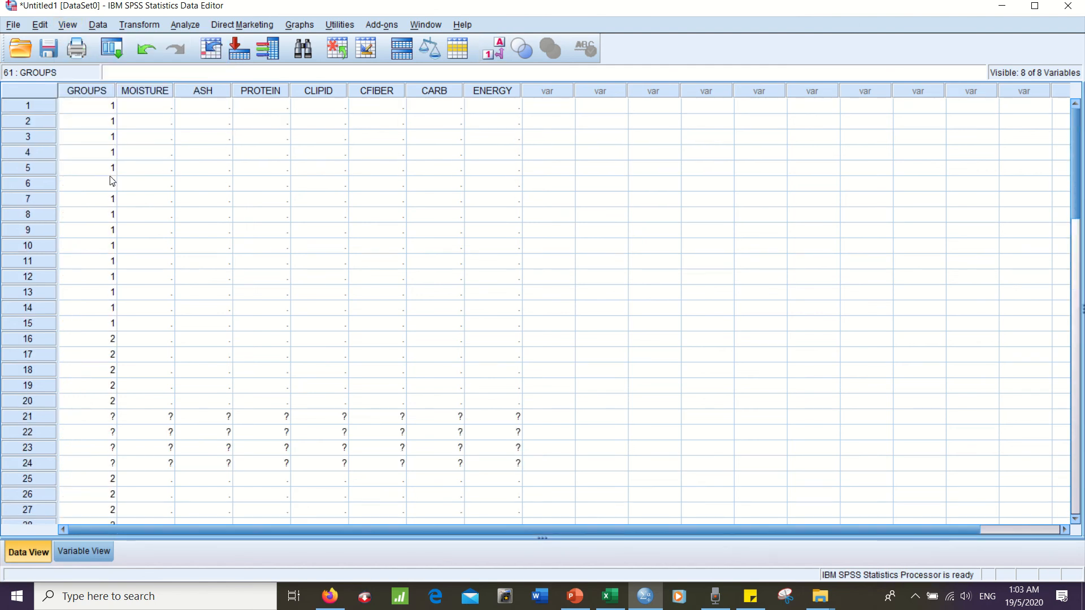
- Turn the display of value labels back on and widen the GROUPS column to show more of the group names
scroll(111, 179, "down", 17)
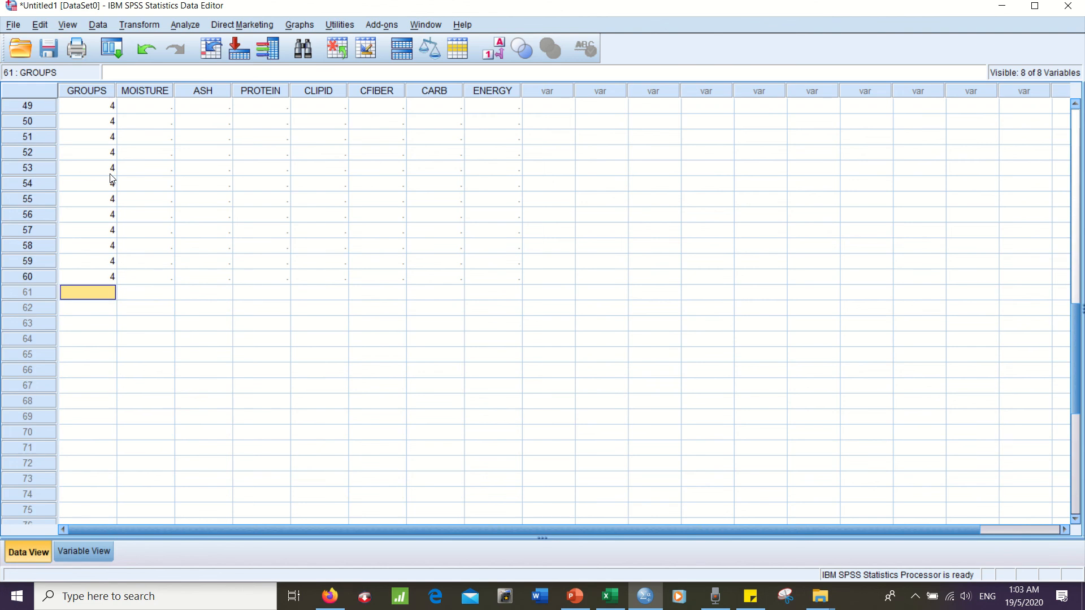
scroll(112, 178, "up", 4)
scroll(112, 178, "up", 9)
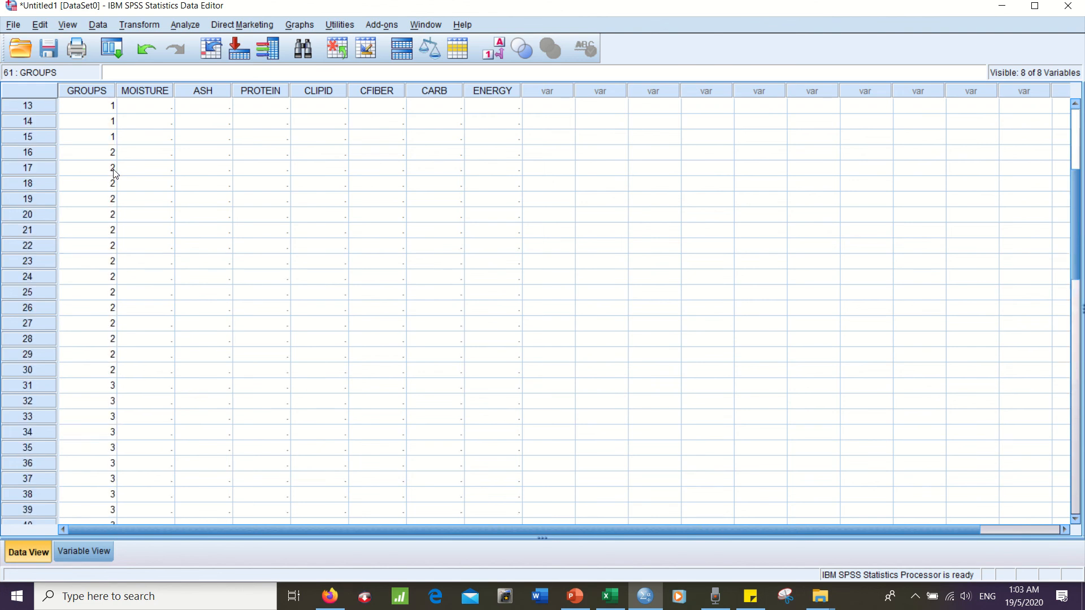
left_click(68, 25)
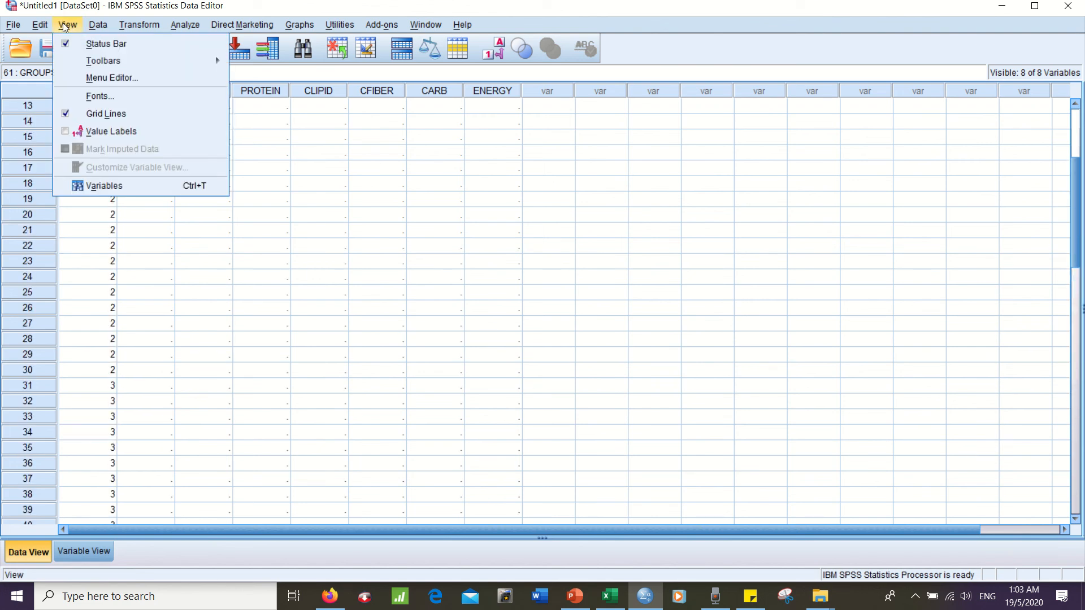
left_click(104, 135)
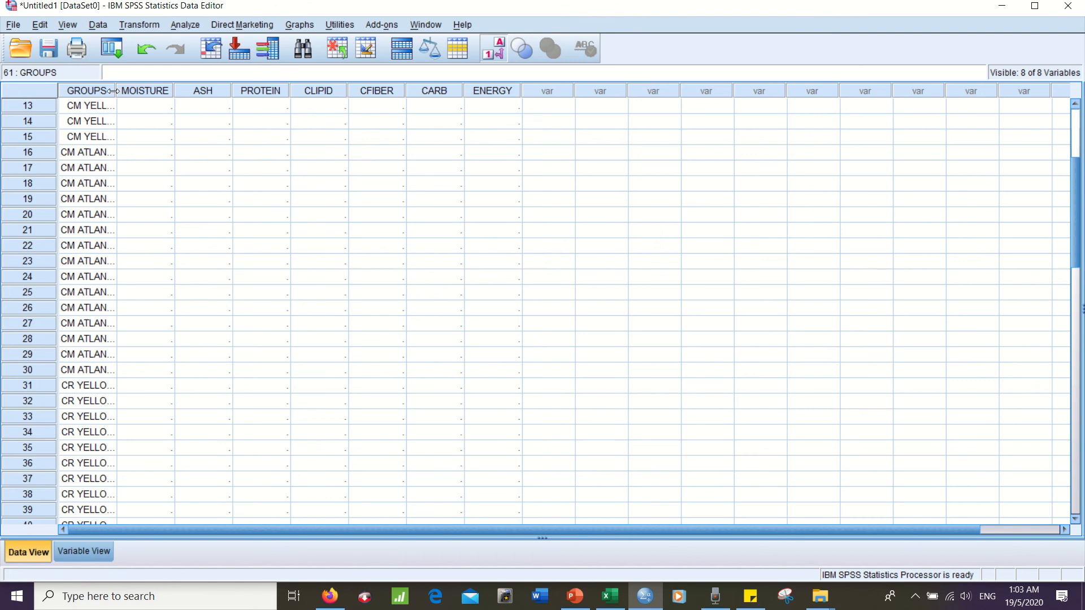
left_click_drag(113, 90, 166, 103)
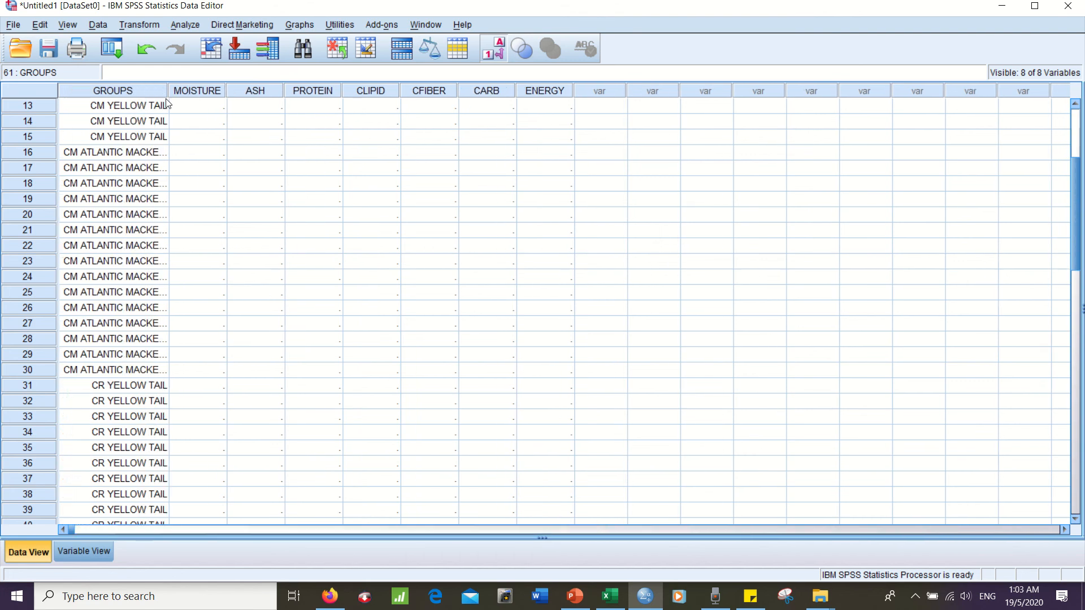
left_click(217, 108)
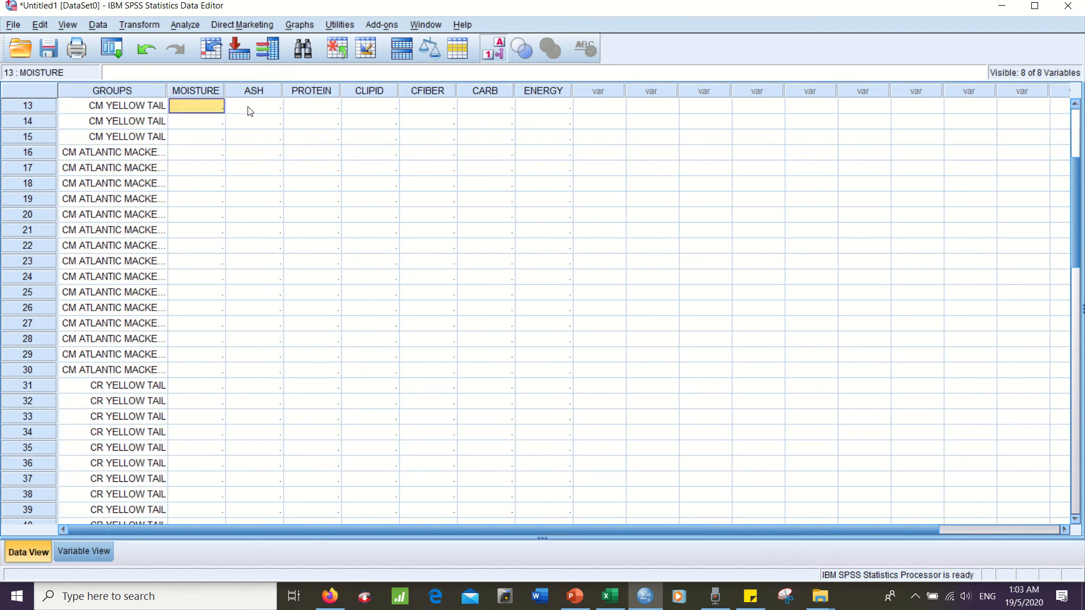
left_click(308, 112)
left_click(357, 110)
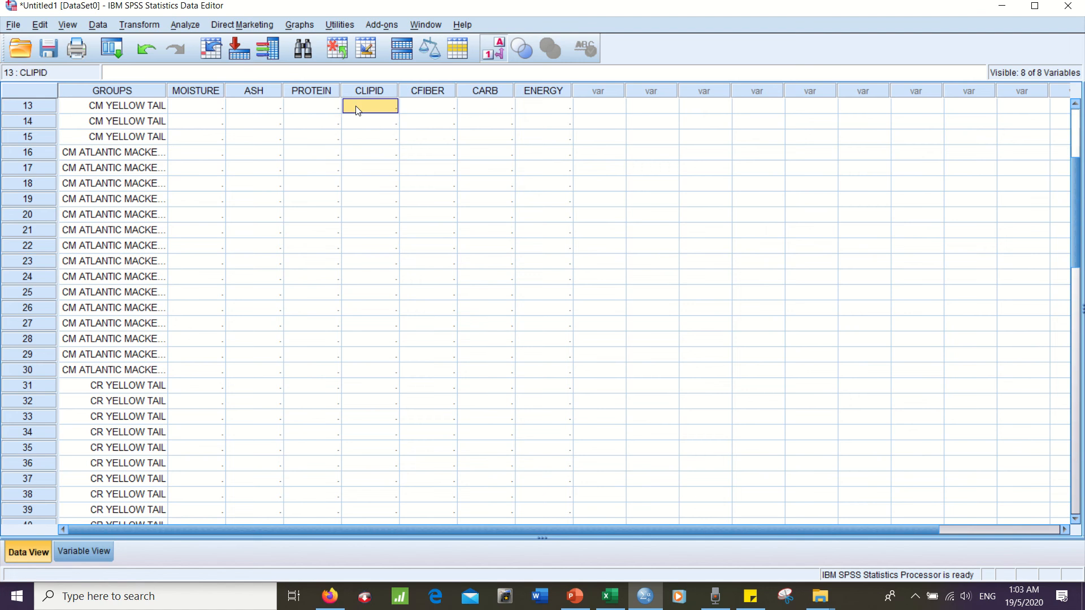
left_click(440, 109)
left_click(476, 109)
left_click(544, 106)
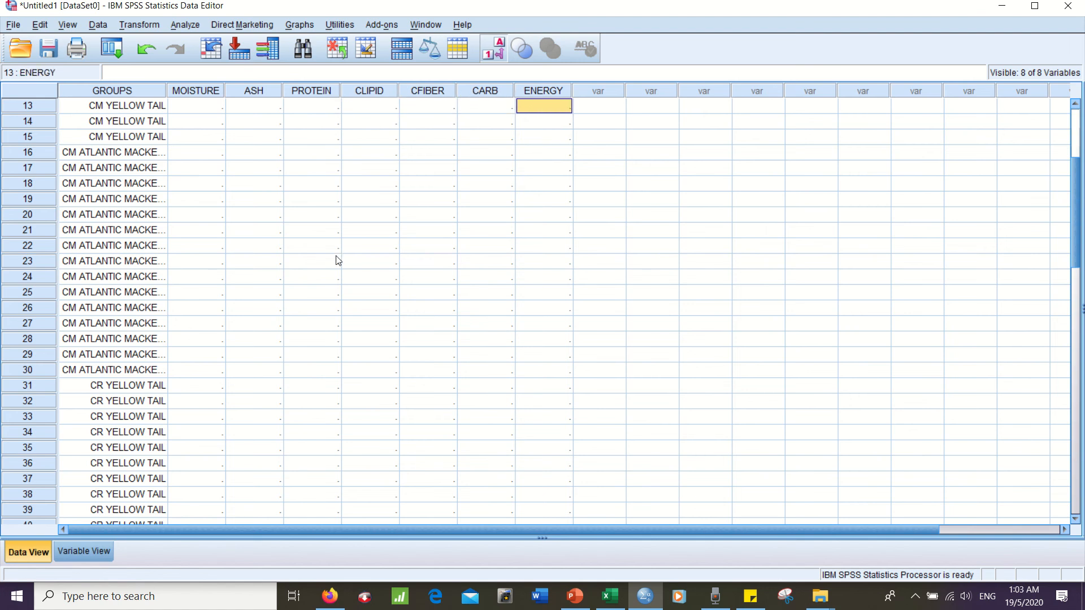
- Copy the C. megacephala in Yellow Tail measurements (B5:H19) from the Excel workbook into MOISTURE through ENERGY for cases 1 to 15 in SPSS
scroll(318, 281, "up", 4)
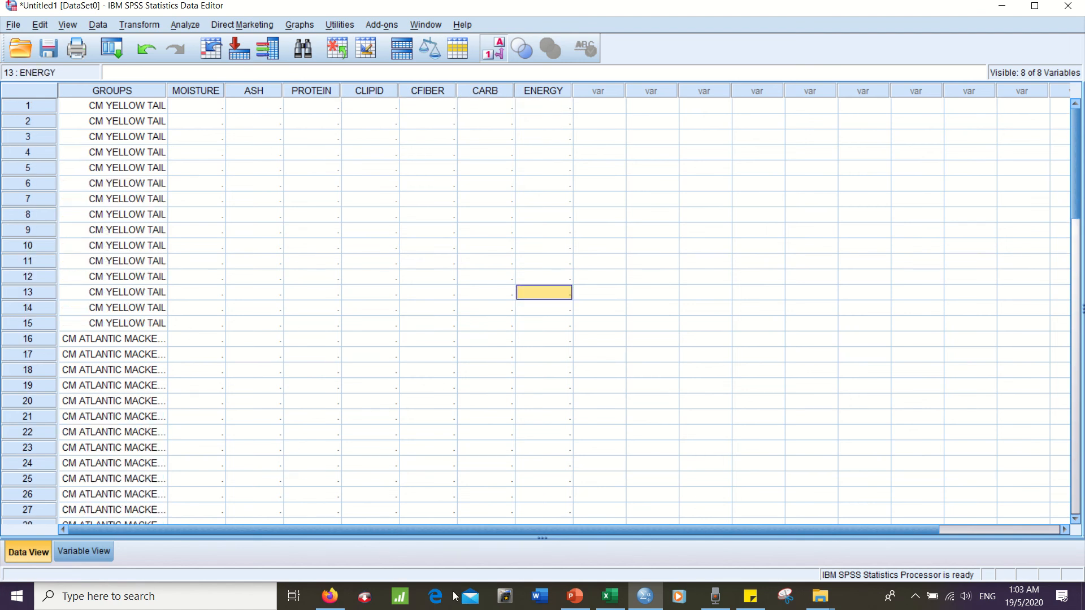
left_click(622, 606)
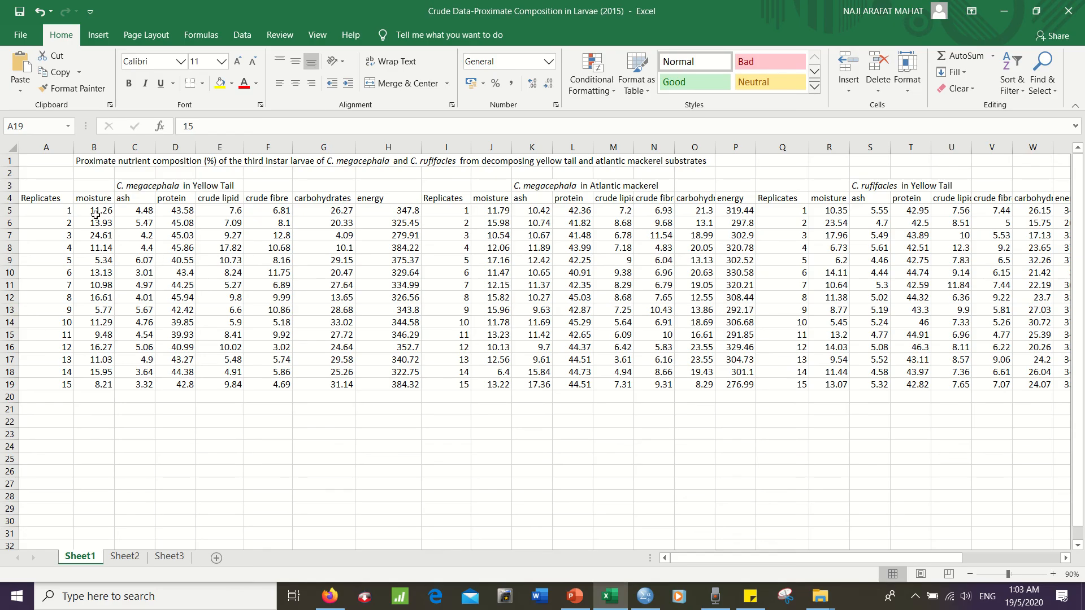
left_click_drag(97, 213, 372, 386)
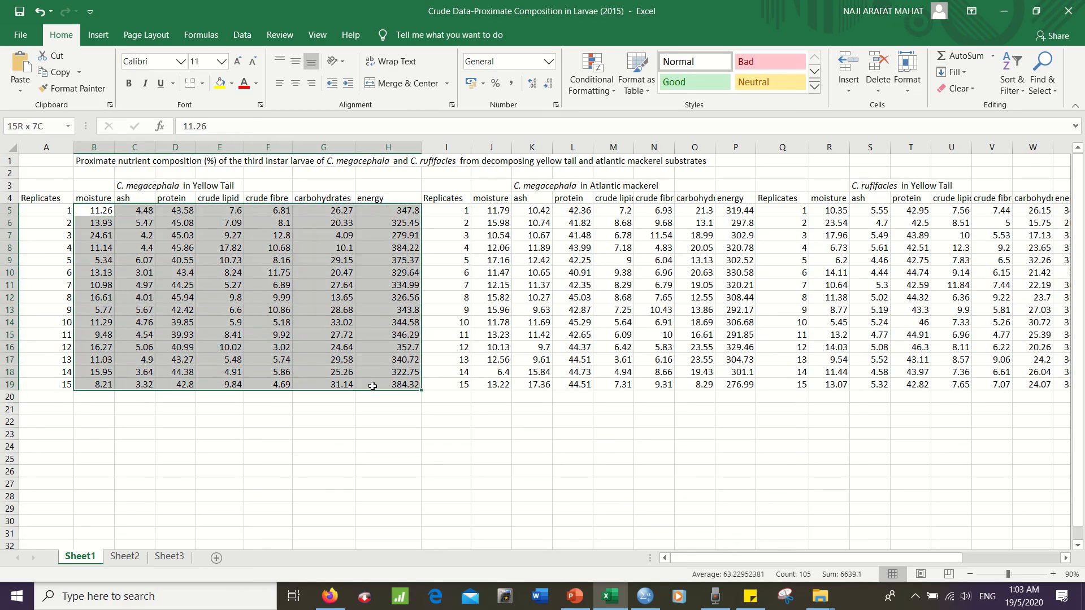
right_click(241, 318)
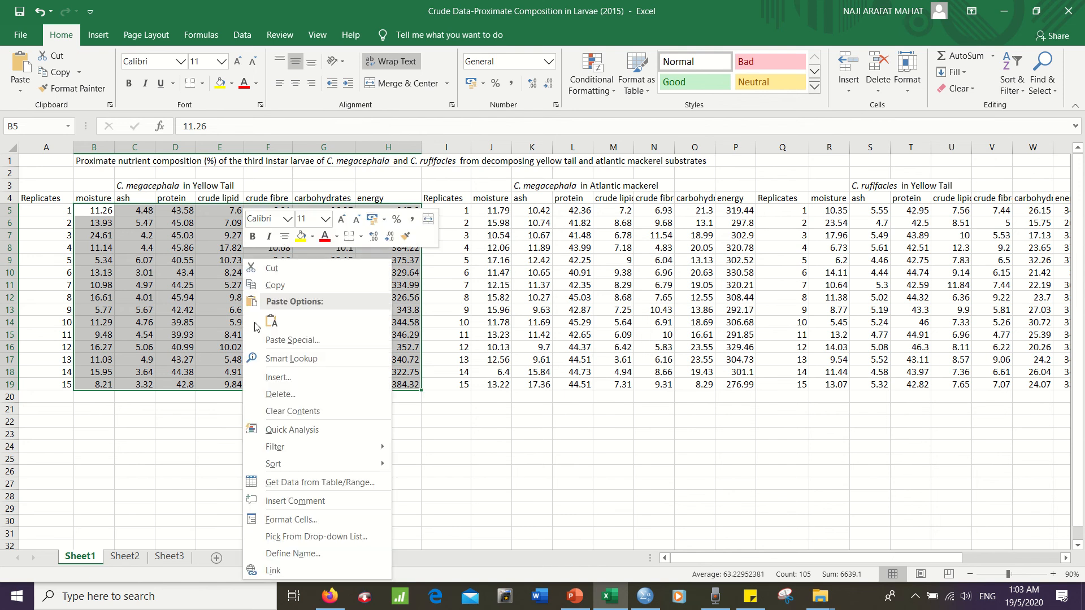
left_click(265, 287)
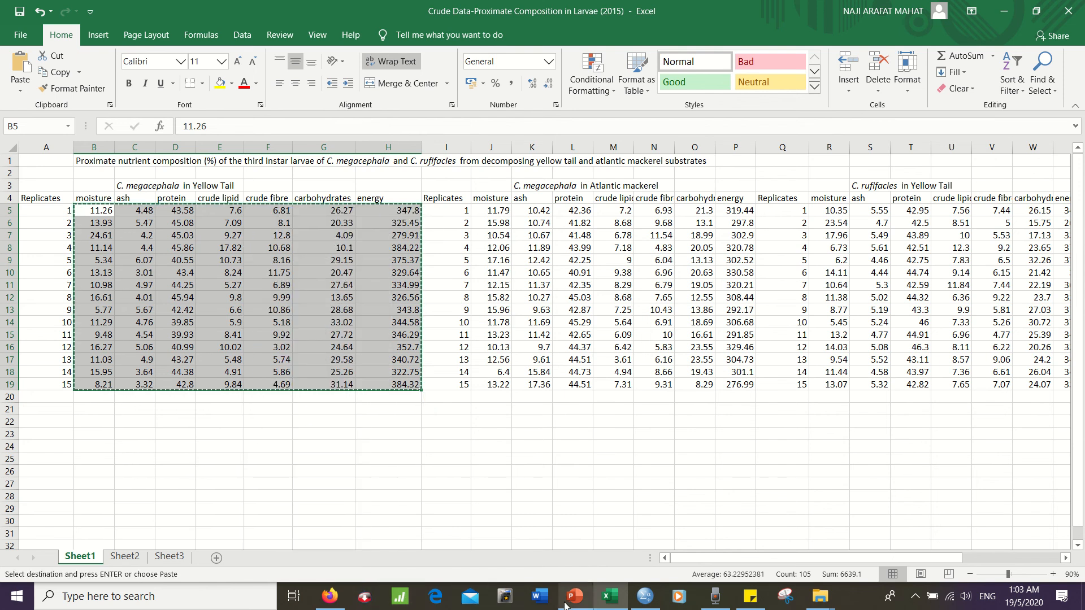
left_click(645, 596)
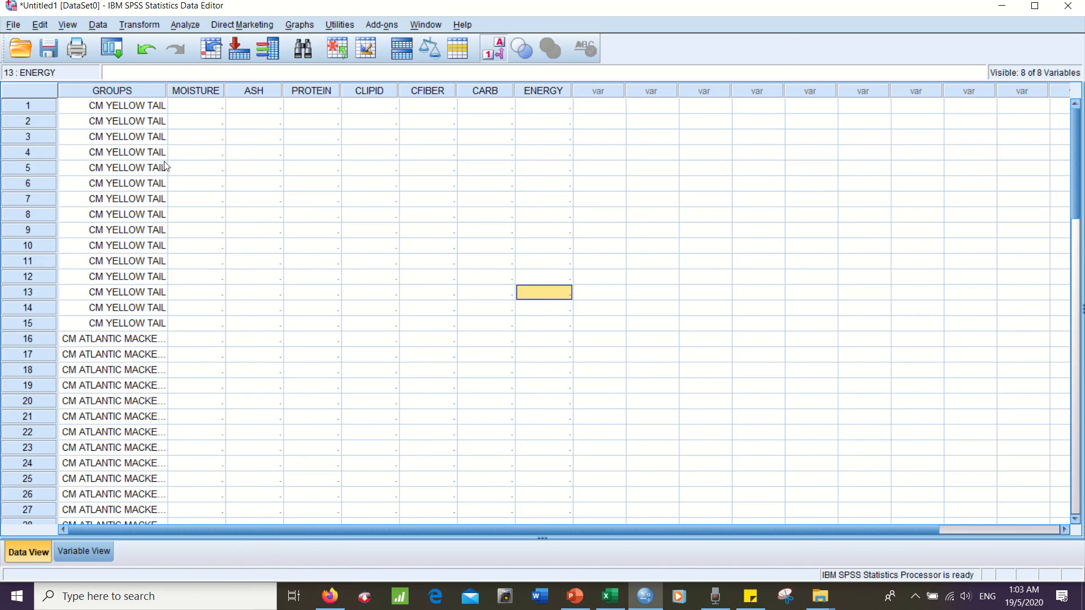
left_click(188, 109)
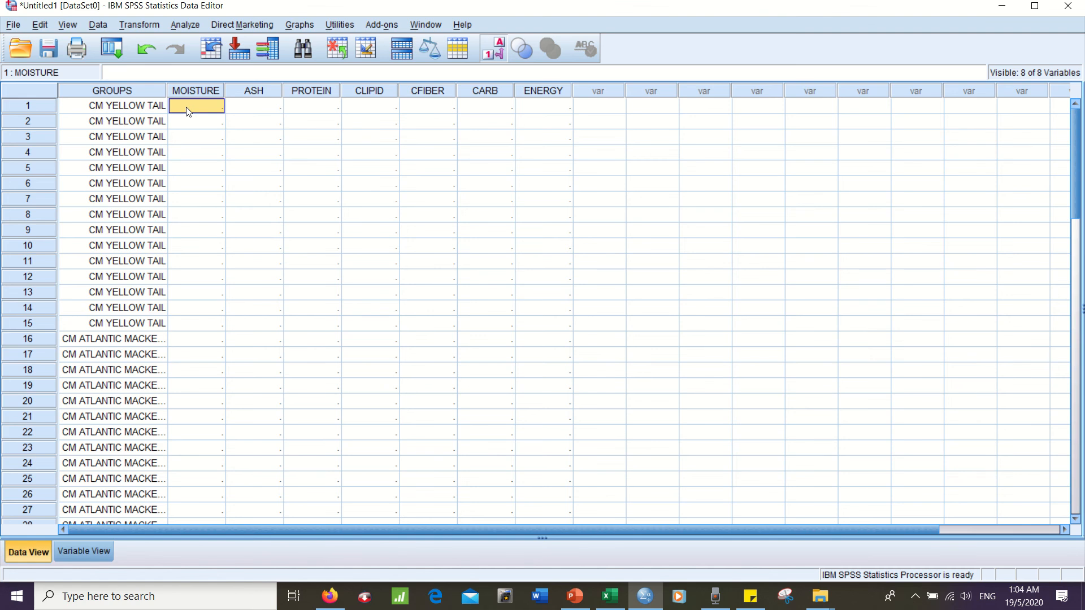
right_click(188, 111)
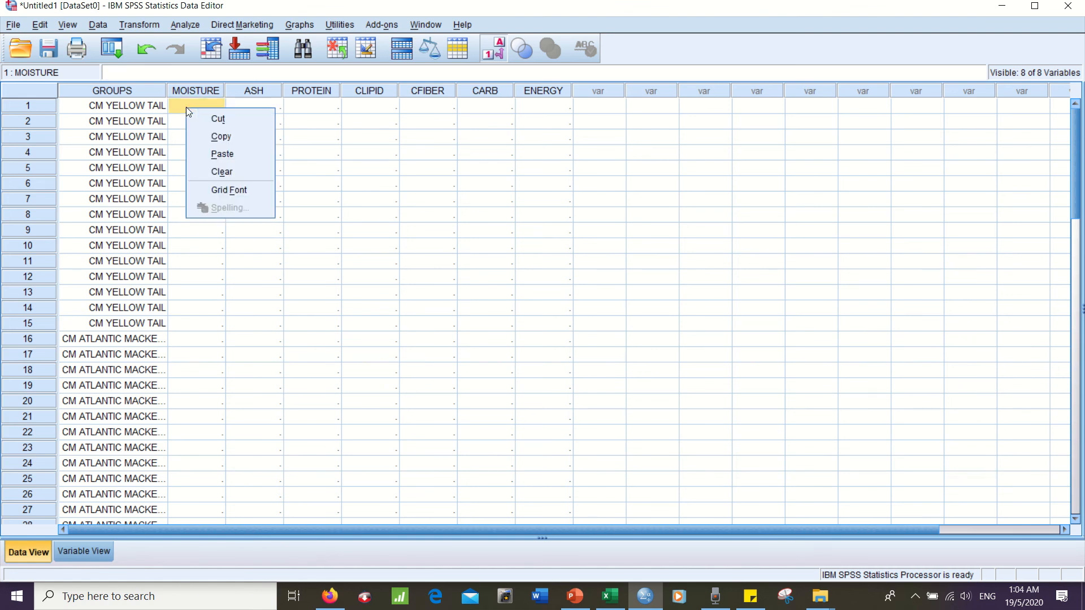
left_click(239, 158)
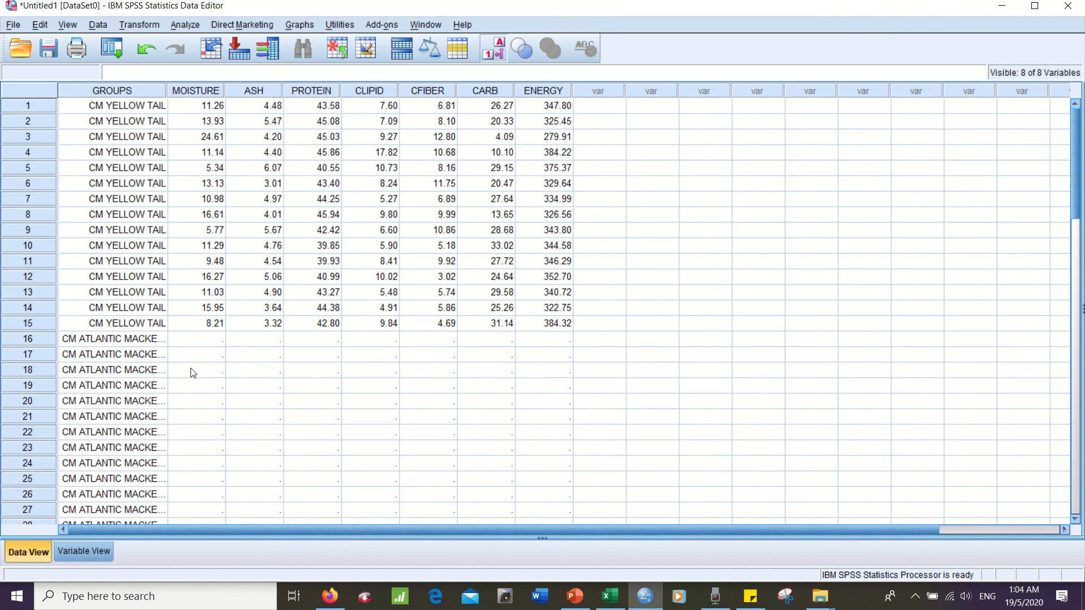
- Copy the C. megacephala in Atlantic mackerel measurements (J5:P19) from Excel into MOISTURE through ENERGY for cases 16 to 30 in SPSS
left_click(199, 345)
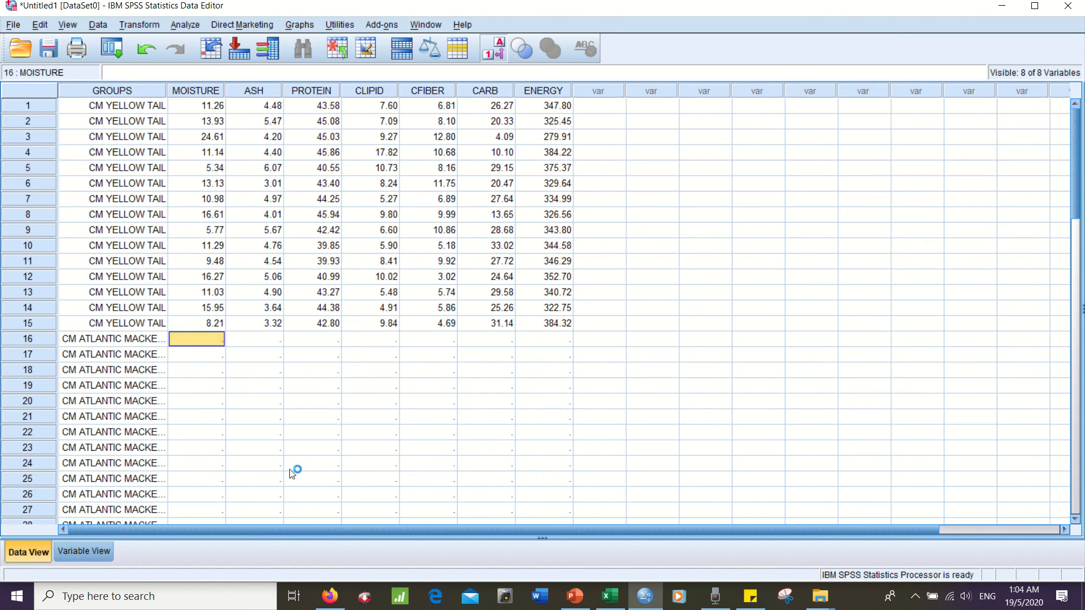
left_click(610, 596)
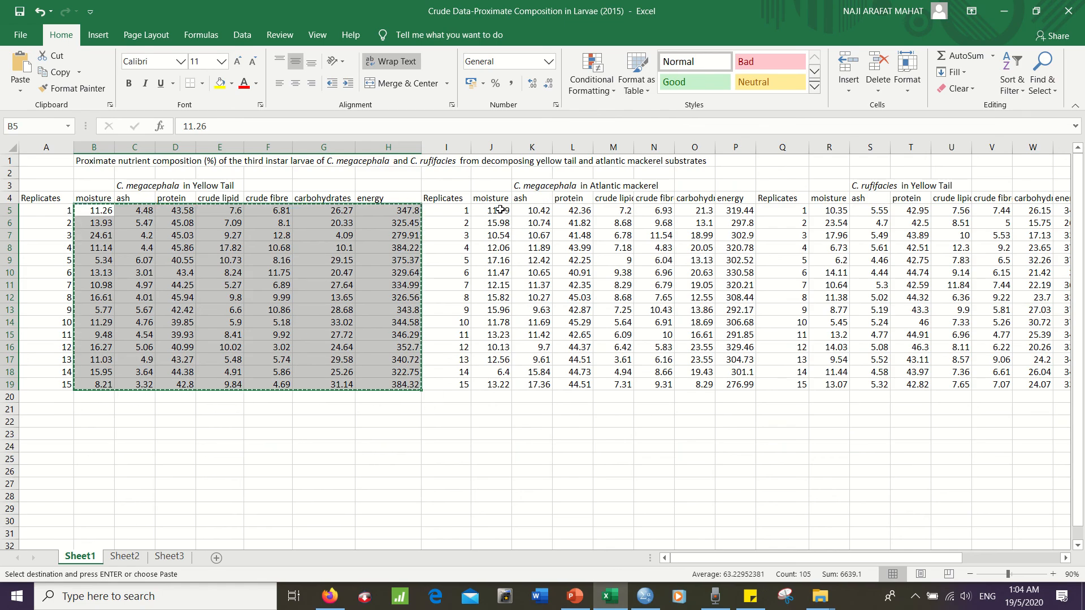
left_click_drag(497, 210, 732, 385)
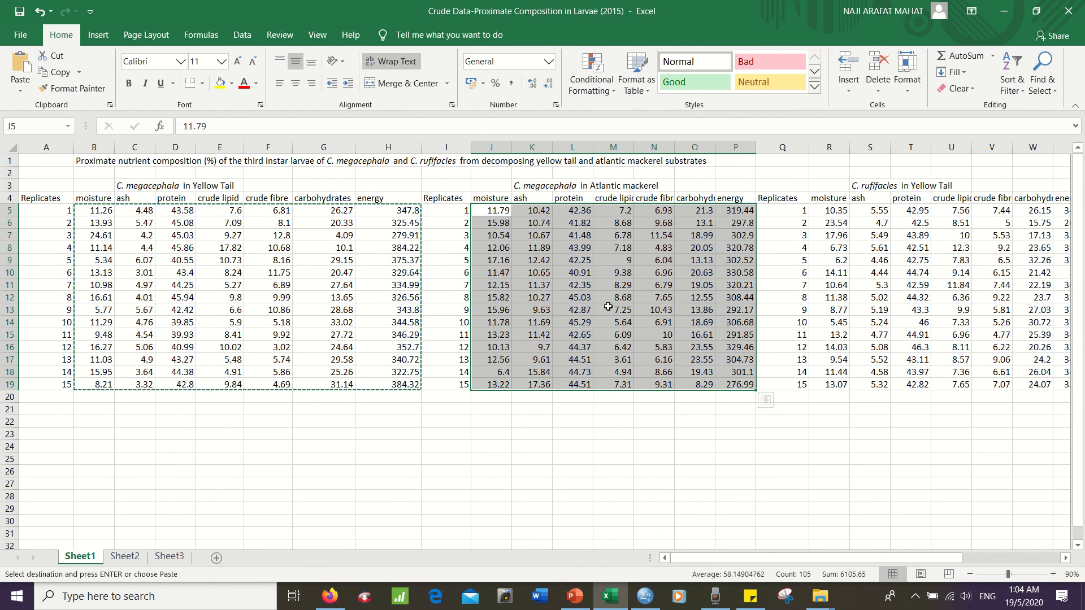
right_click(610, 260)
left_click(659, 284)
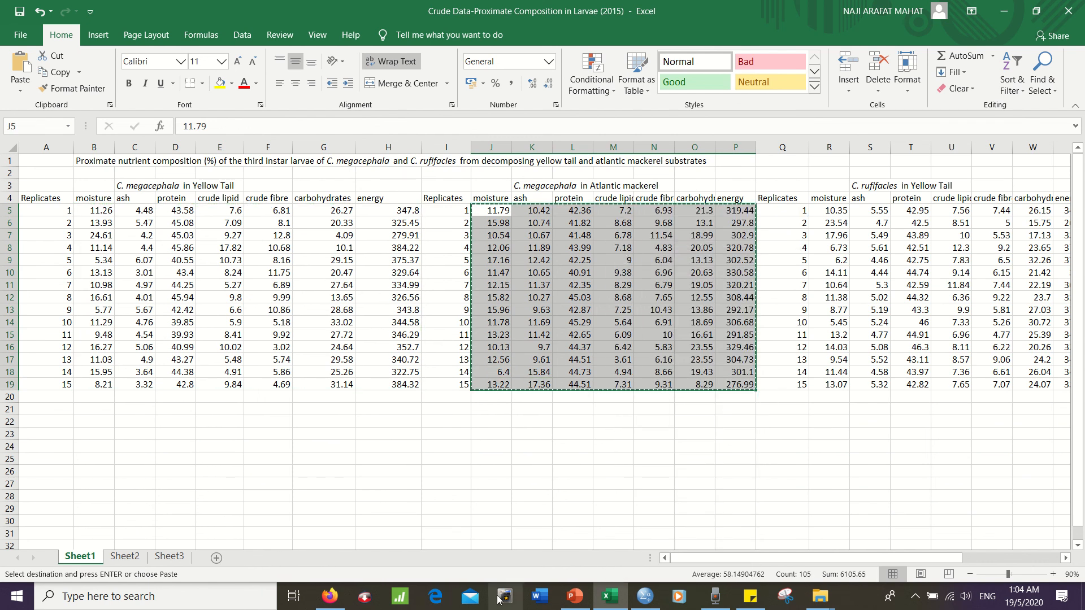
left_click(644, 598)
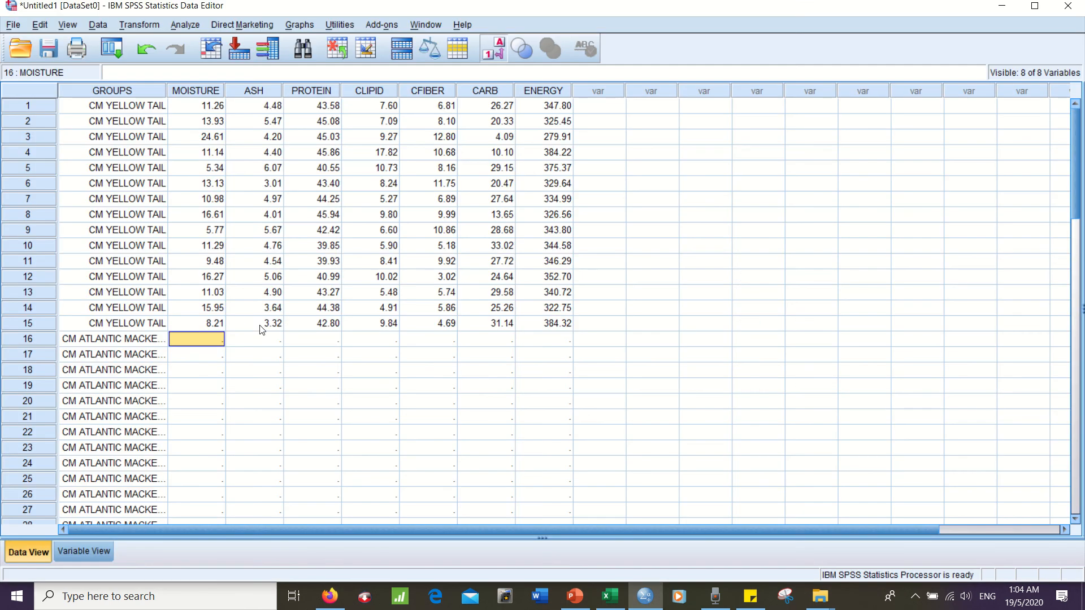
right_click(206, 342)
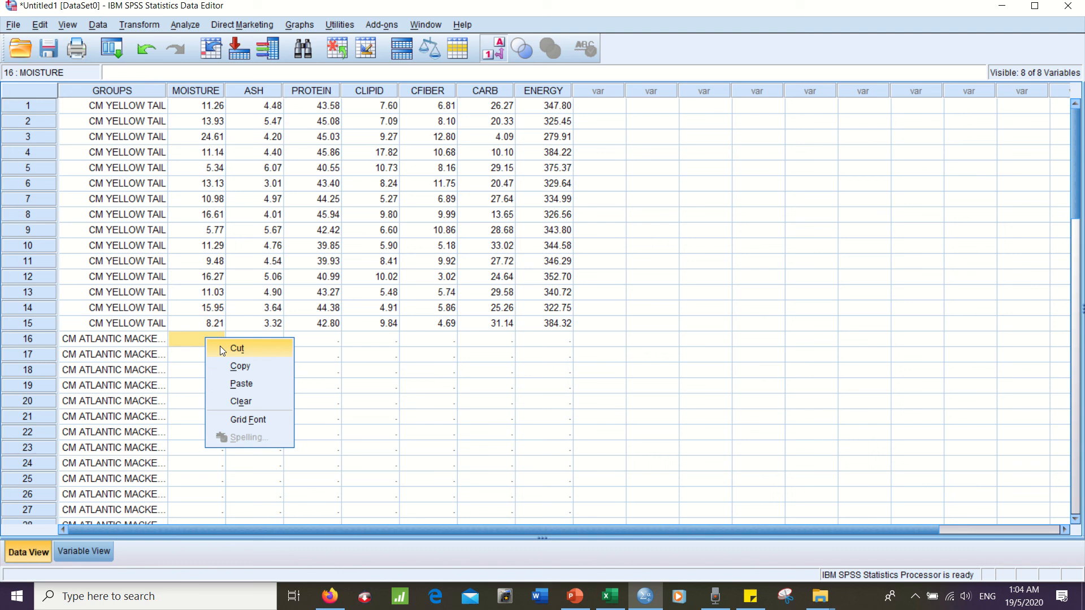
left_click(250, 384)
- Copy the C. rufifacies in Yellow Tail measurements (R5:X19) from Excel into MOISTURE through ENERGY for cases 31 to 45 in SPSS
scroll(299, 320, "down", 6)
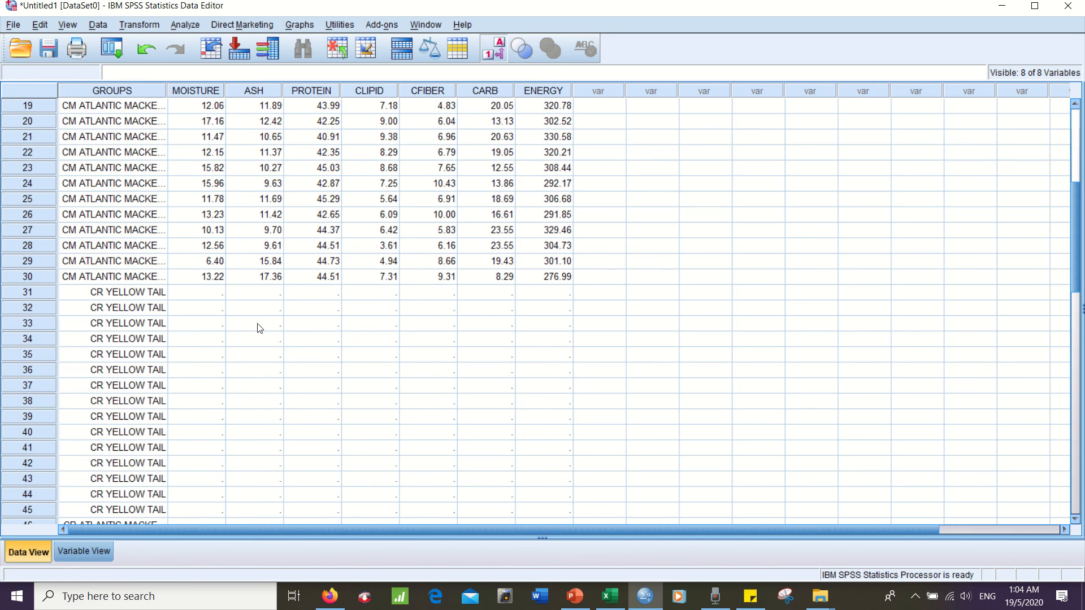
left_click(214, 292)
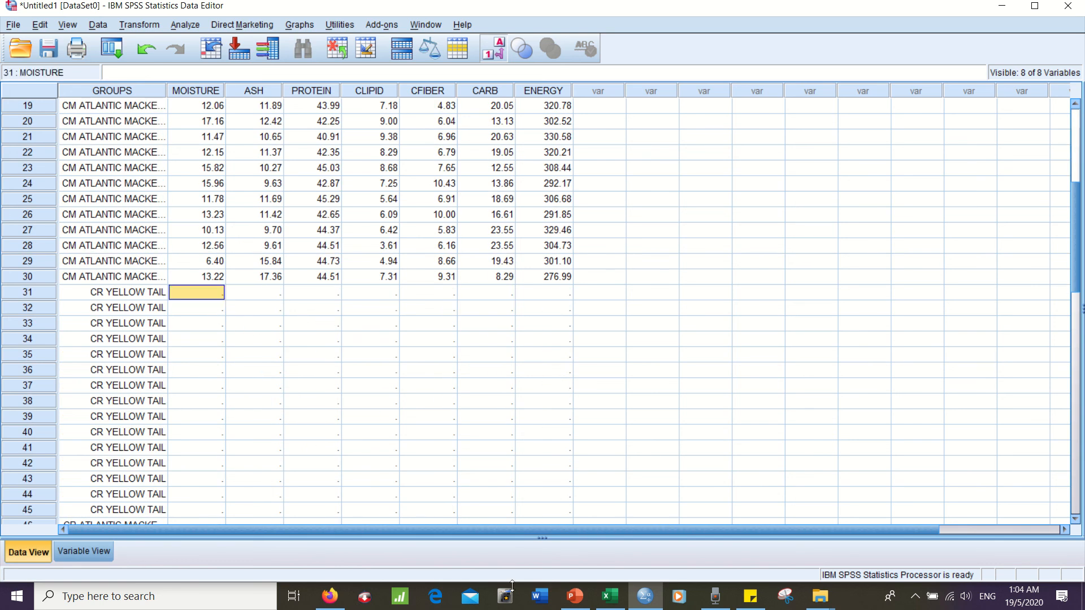
left_click(609, 596)
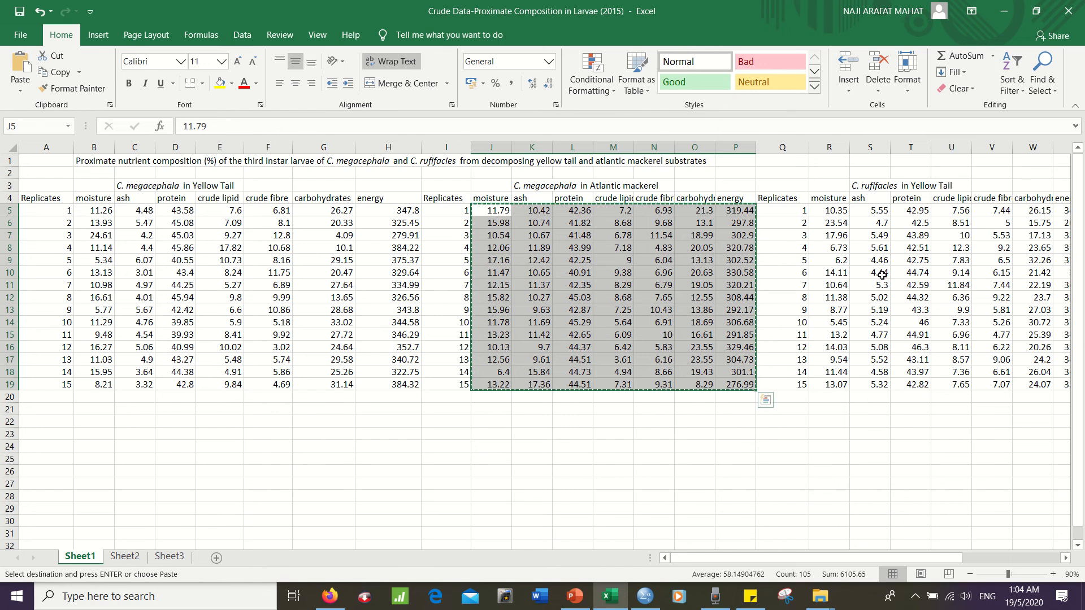
left_click_drag(792, 558, 918, 561)
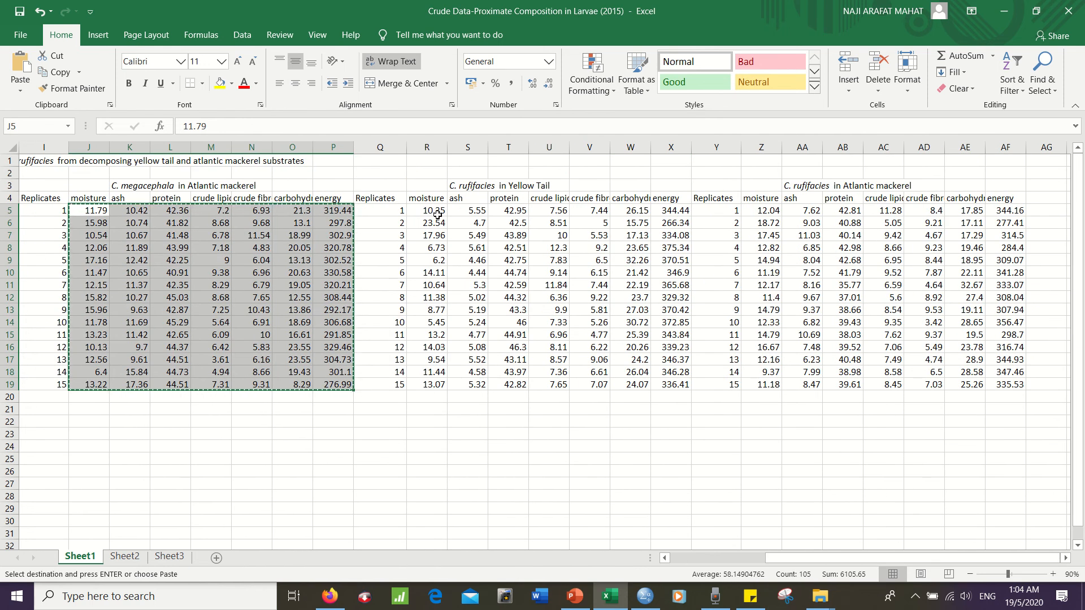
left_click_drag(437, 215, 687, 389)
right_click(544, 260)
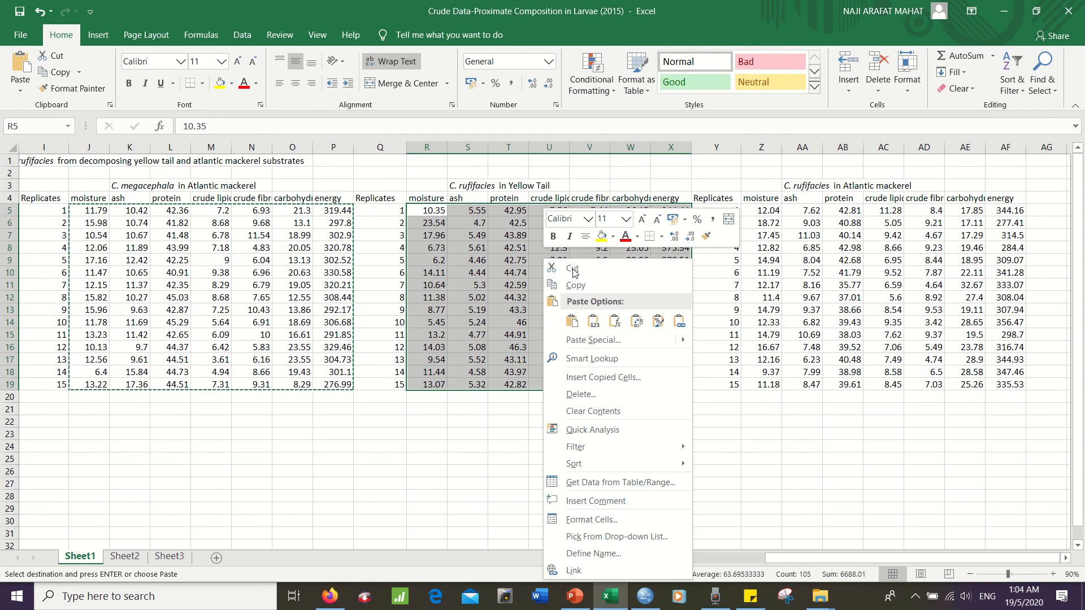
left_click(575, 285)
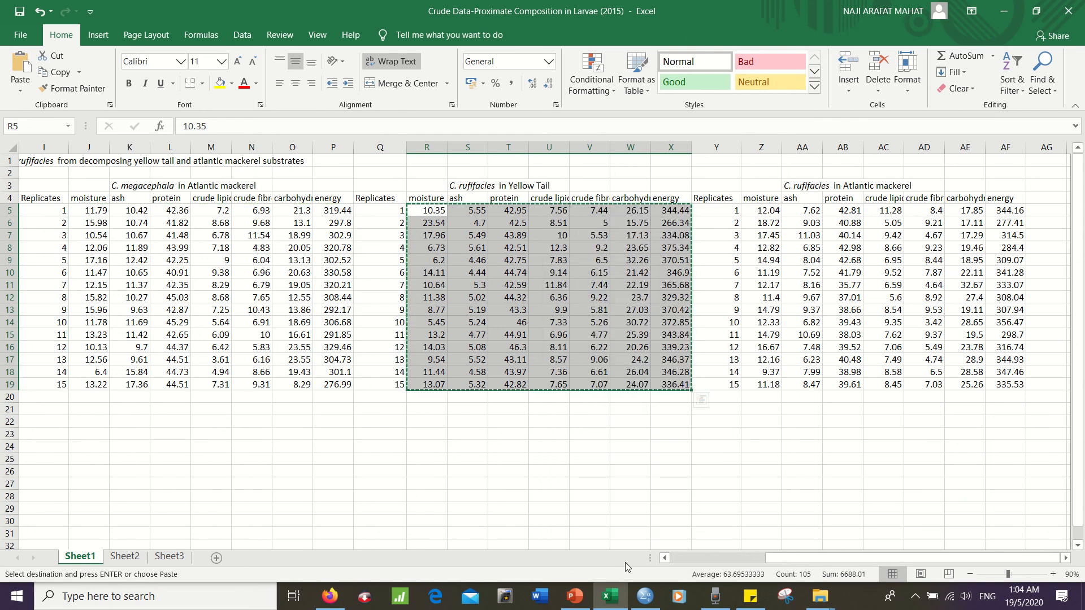
left_click(645, 596)
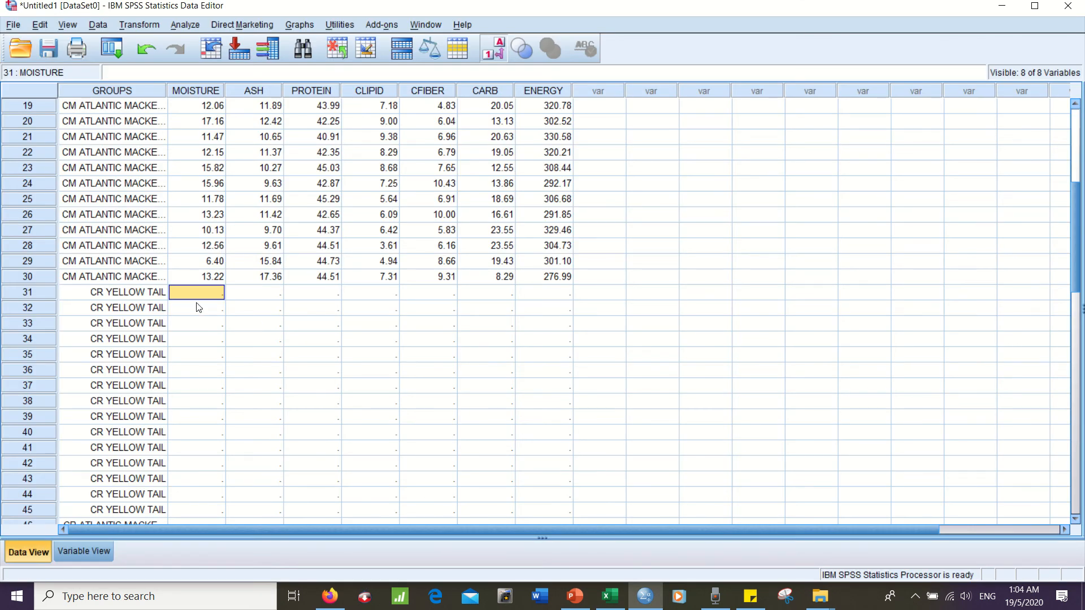
right_click(202, 289)
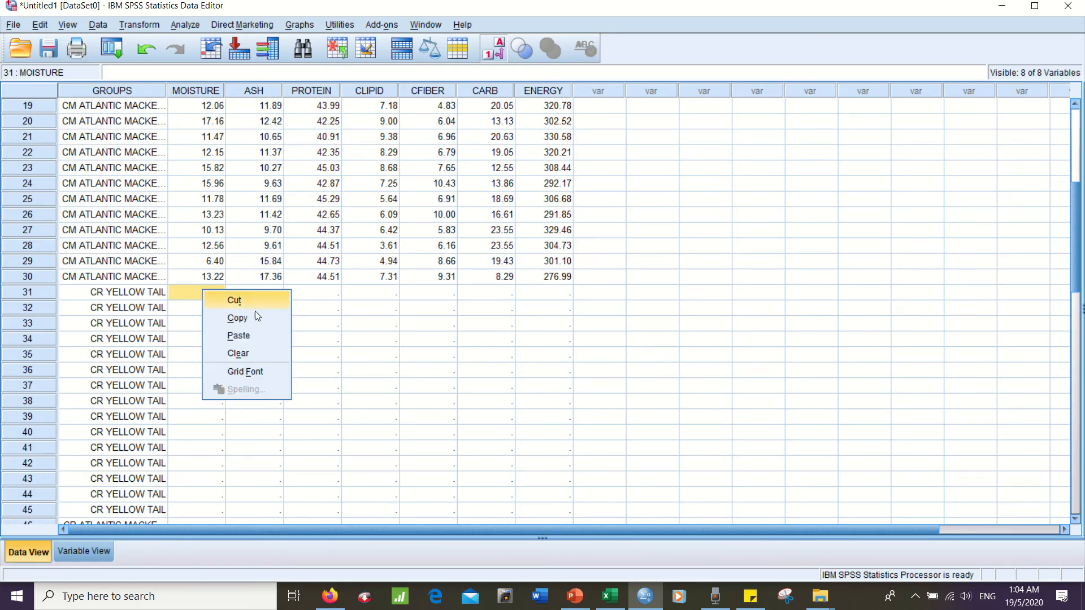
left_click(258, 337)
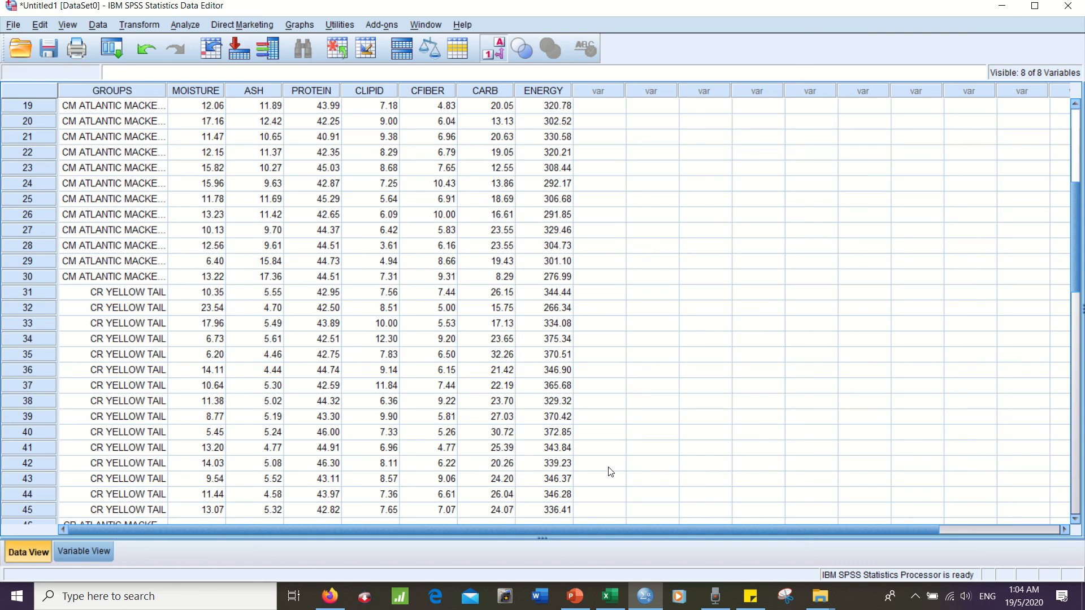
- Copy the C. rufifacies in Atlantic mackerel measurements (Z5:AF19) from Excel into MOISTURE through ENERGY for cases 46 to 60 in SPSS
scroll(481, 382, "down", 4)
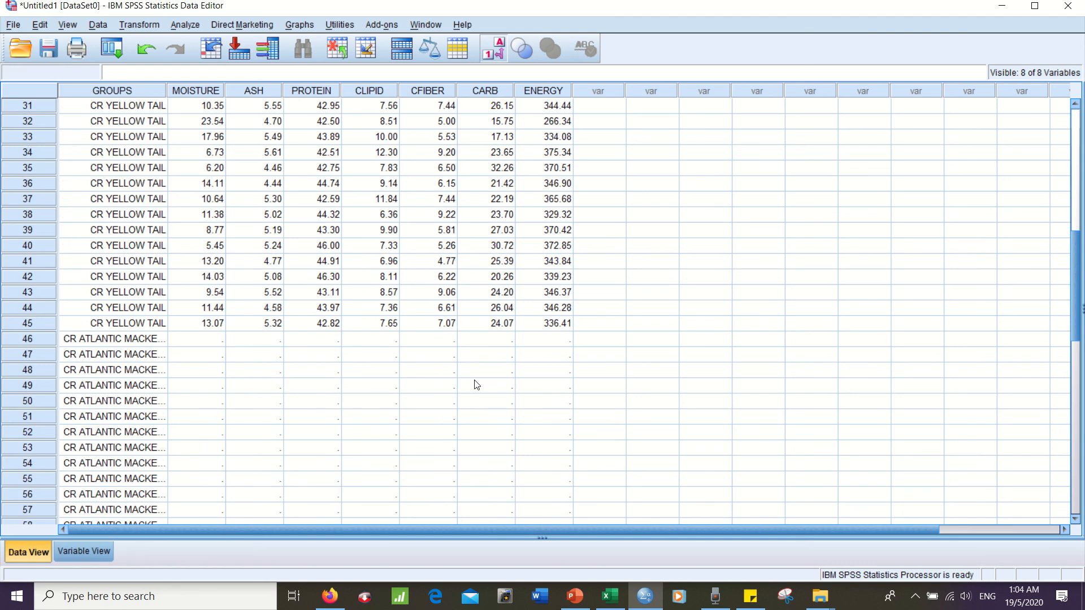
left_click(205, 341)
left_click(610, 596)
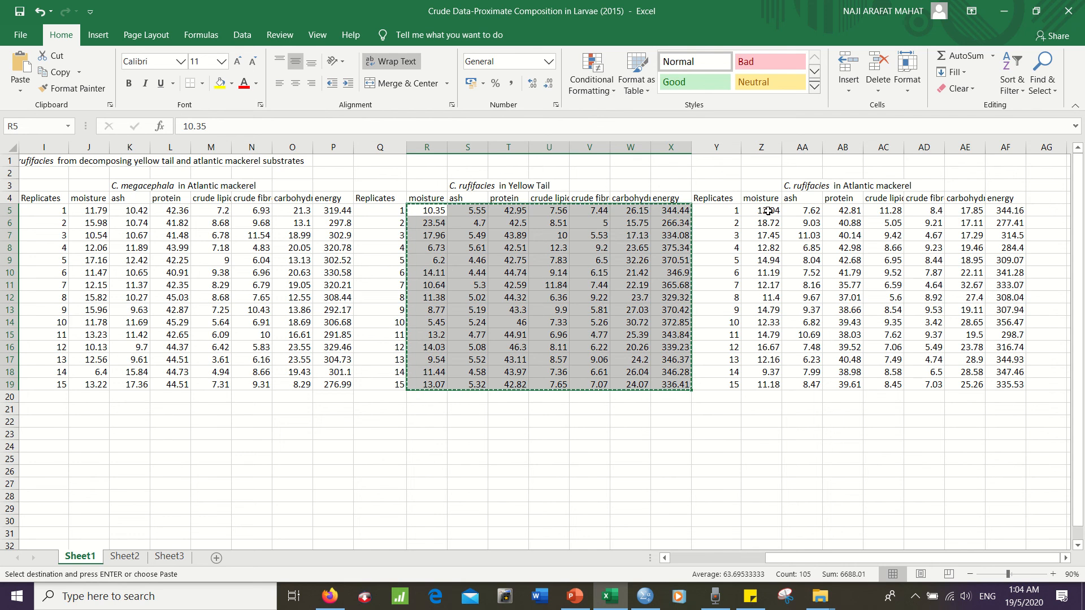
mouse_move(762, 210)
left_mouse_down()
mouse_move(884, 266)
mouse_move(1011, 386)
left_mouse_up()
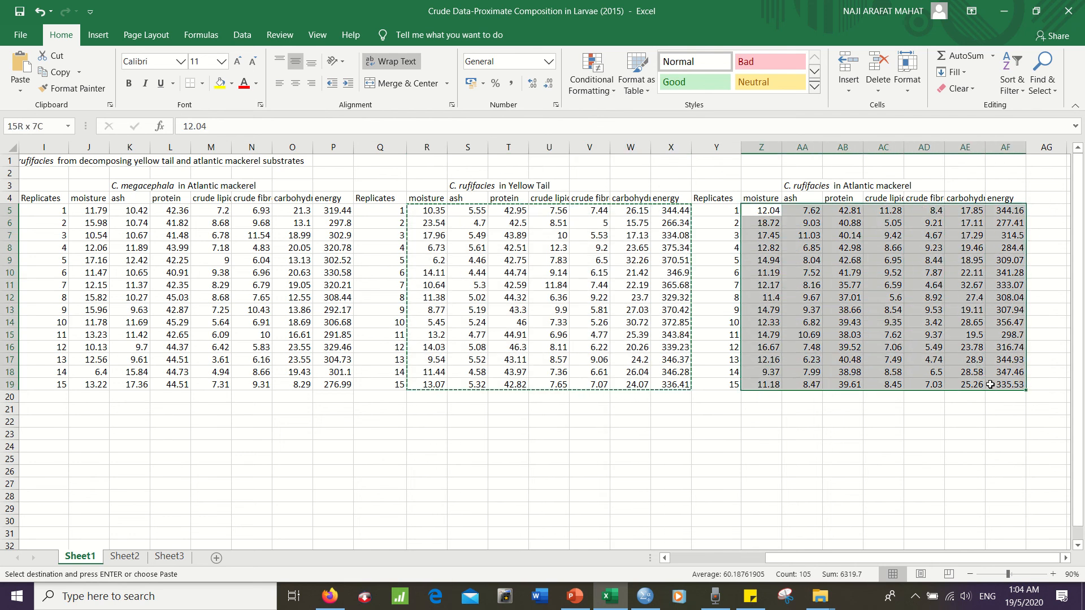
right_click(854, 304)
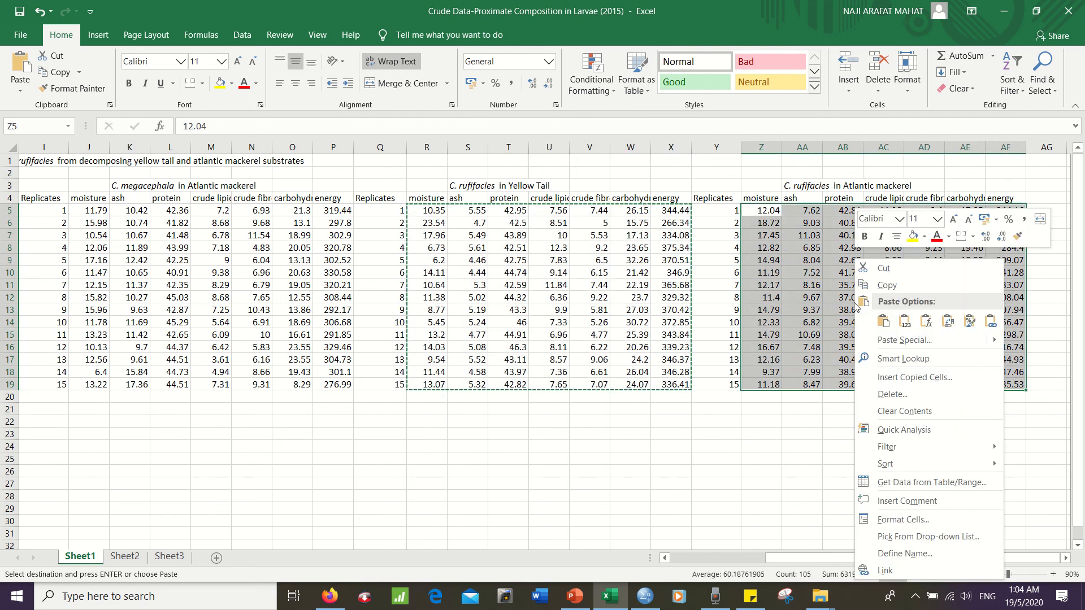
left_click(884, 285)
left_click(644, 598)
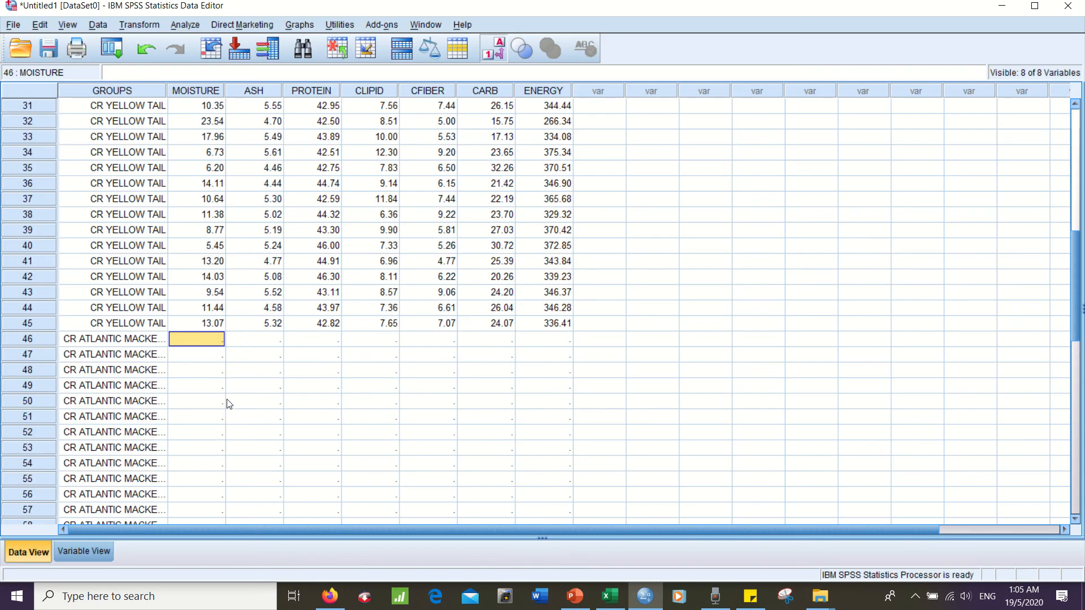
right_click(194, 341)
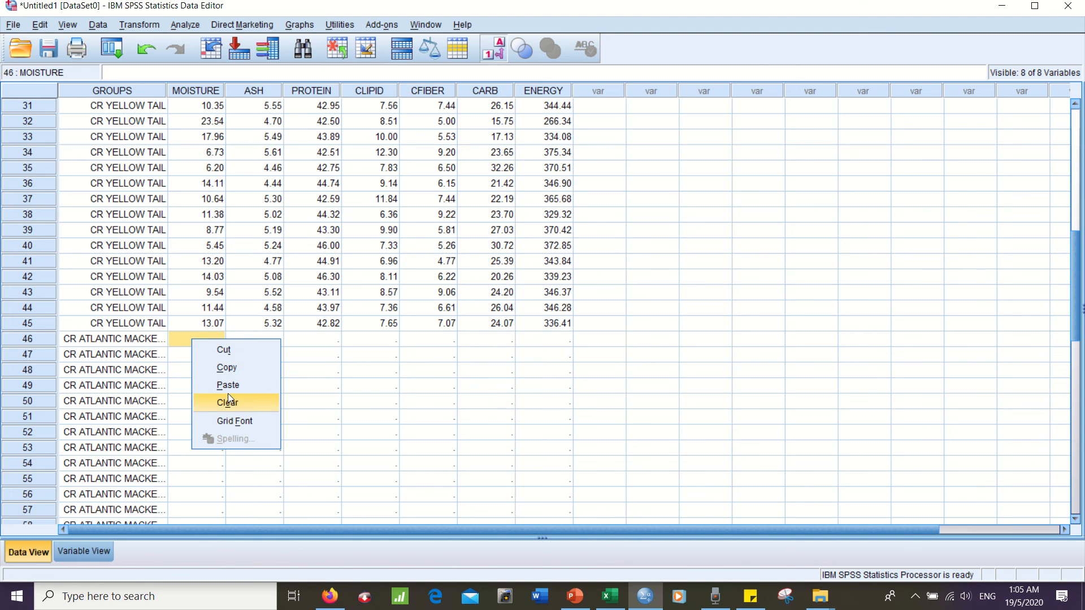
left_click(251, 384)
scroll(574, 362, "down", 6)
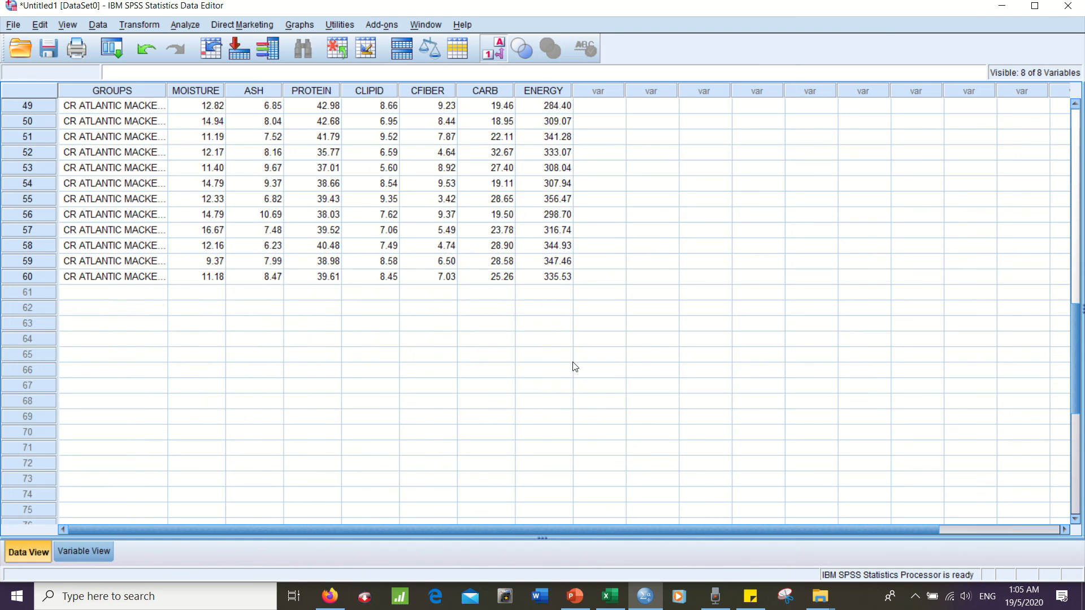
scroll(573, 364, "up", 4)
scroll(573, 366, "down", 3)
scroll(573, 367, "up", 15)
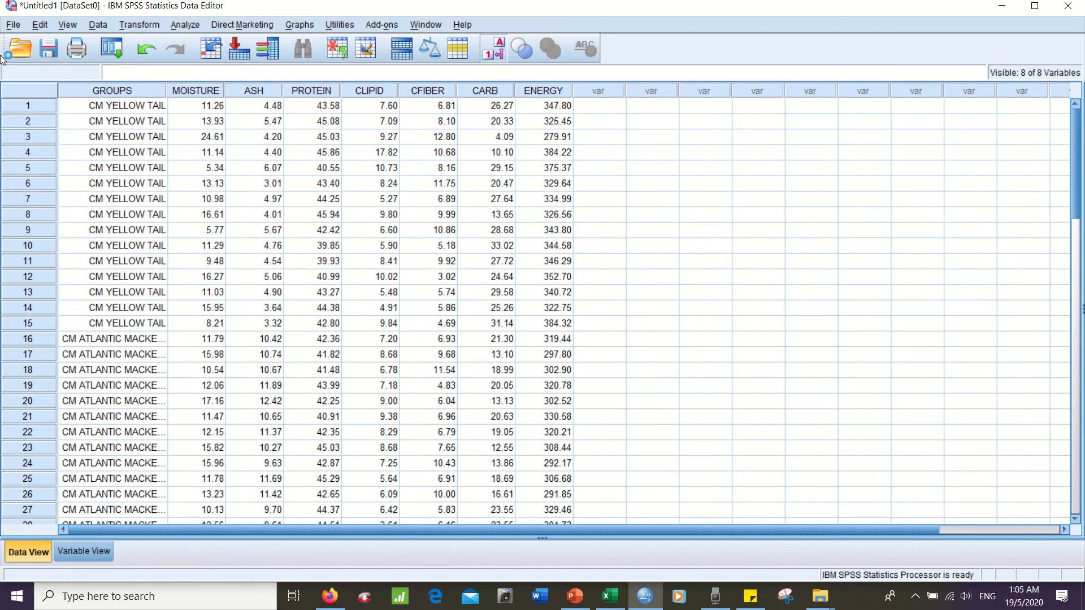
- Set up a Compute Variable operation with CARBXCFIBER as the target variable, leaving its label empty
mouse_move(2, 7)
left_click(601, 90)
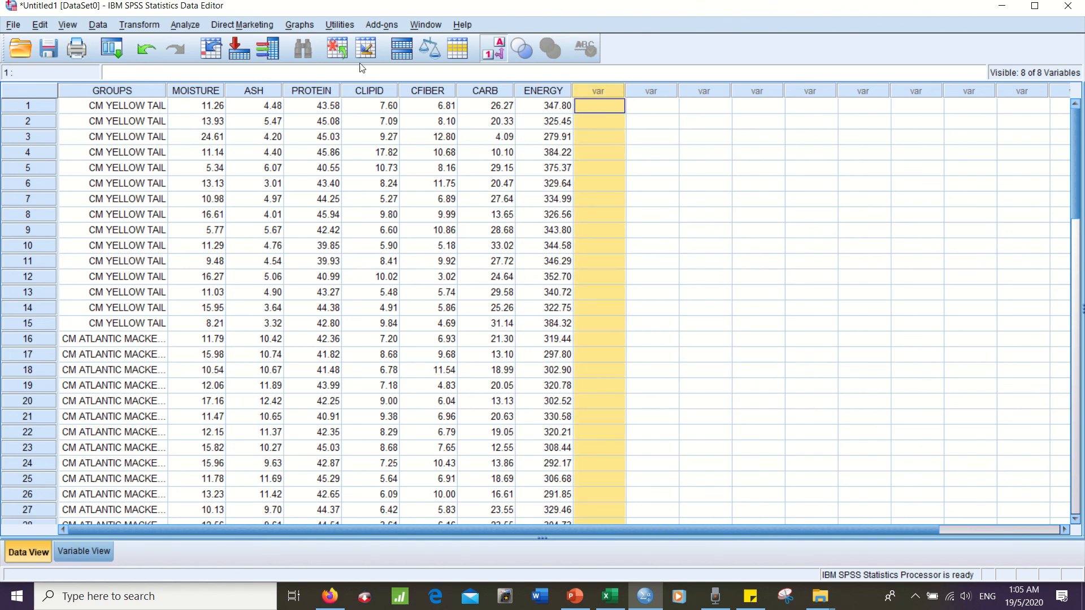
left_click(143, 25)
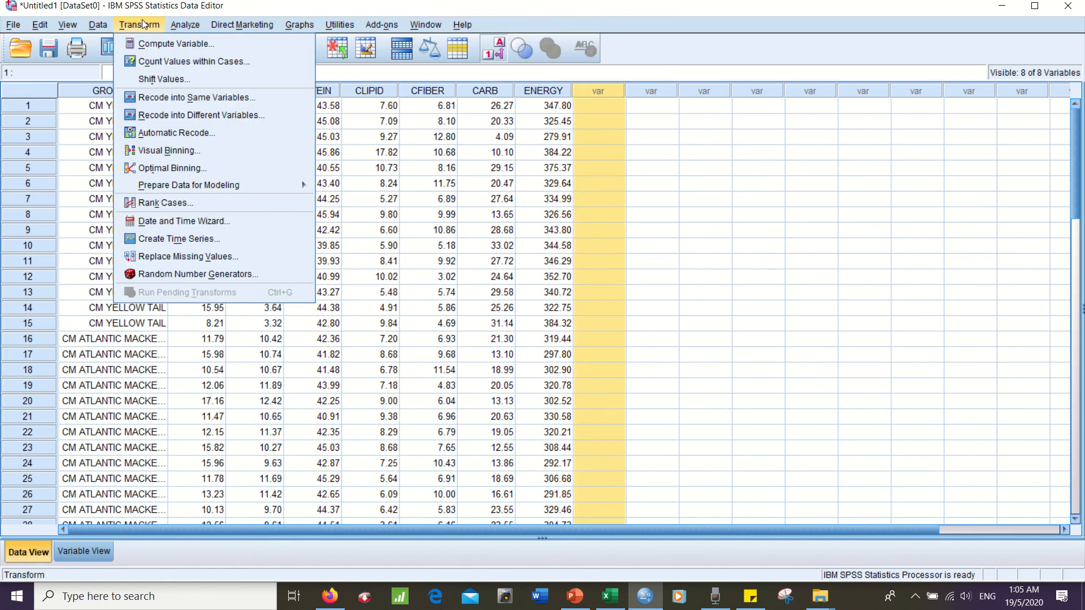
left_click(161, 43)
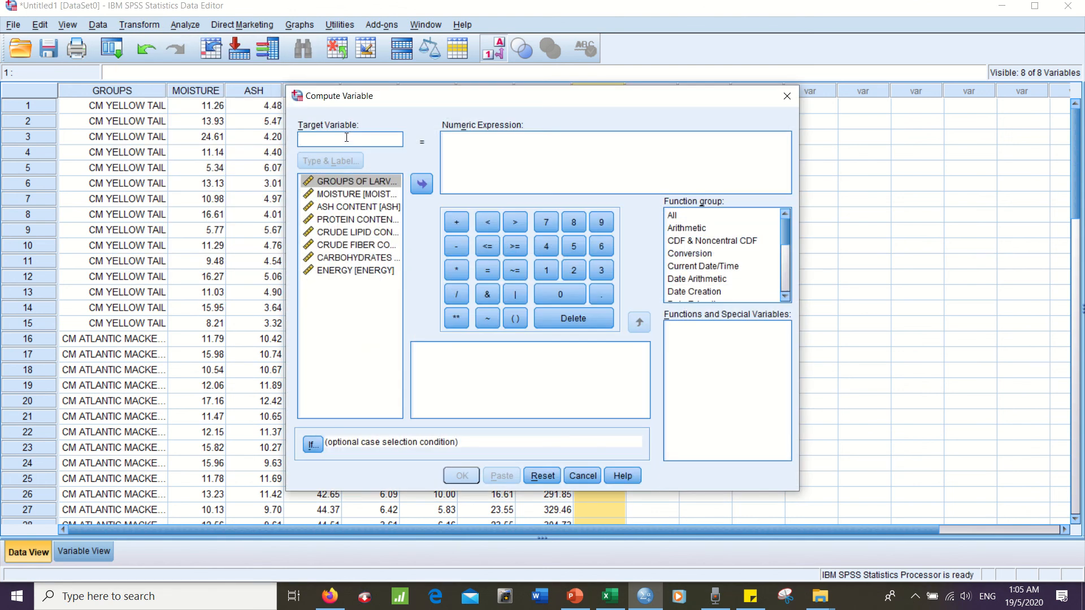
type("CARBX")
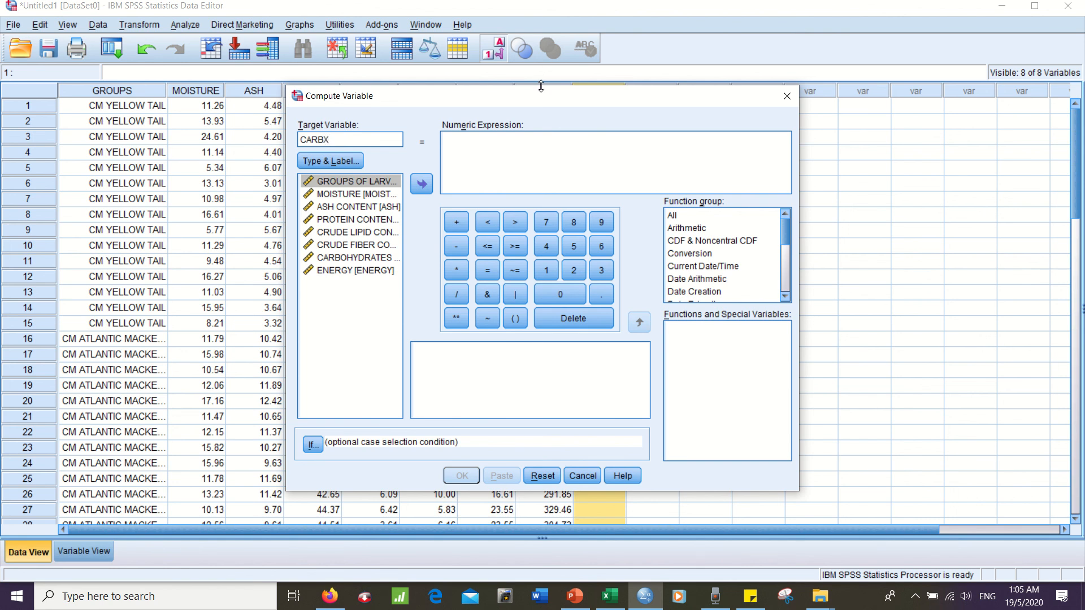
left_click_drag(541, 94, 542, 197)
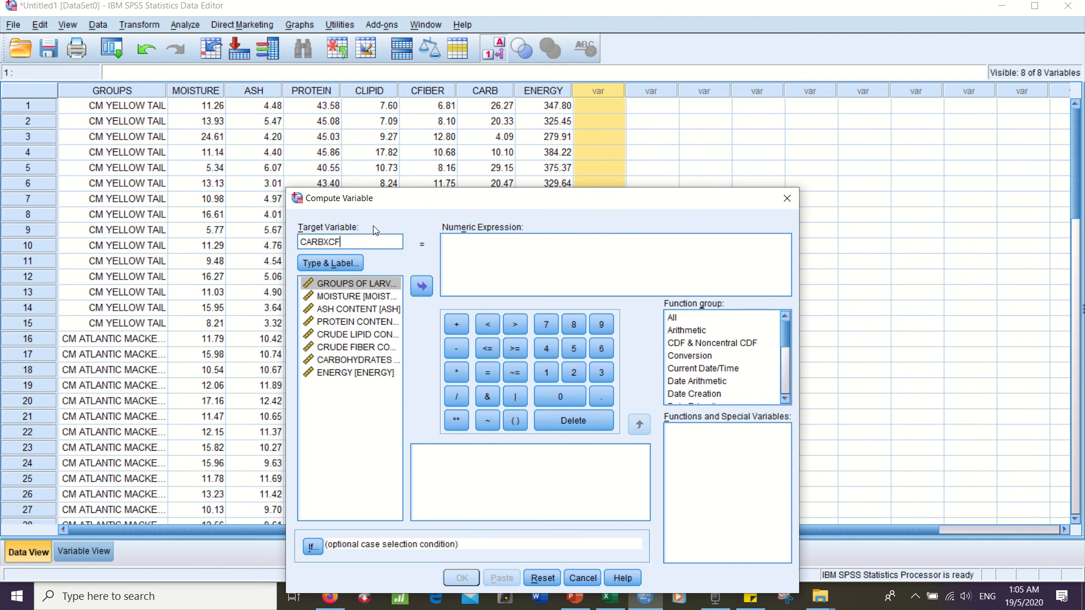
type("BER")
left_click(341, 263)
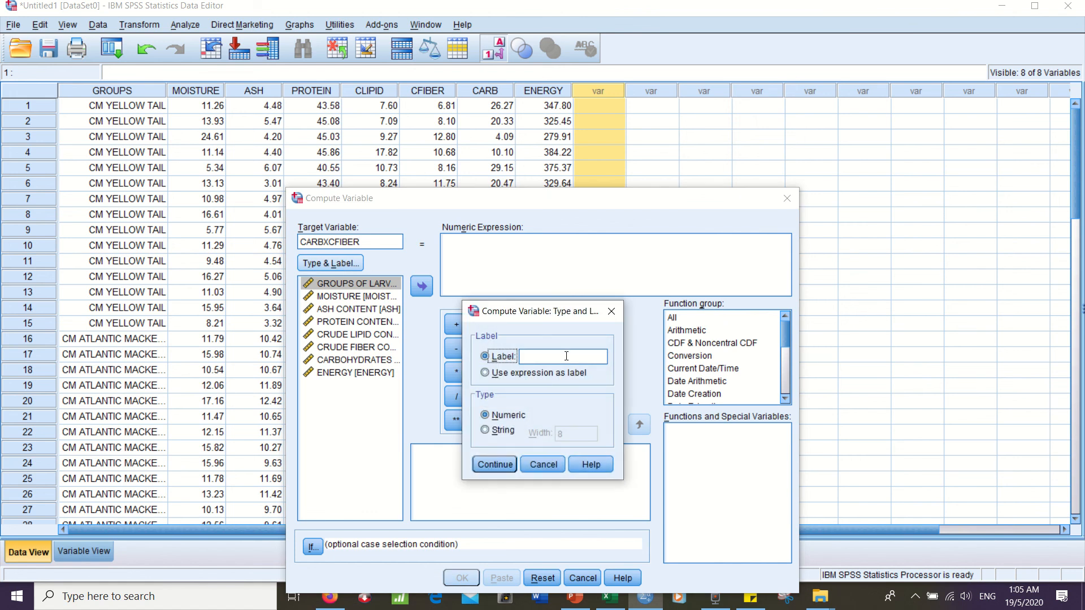
left_click(611, 312)
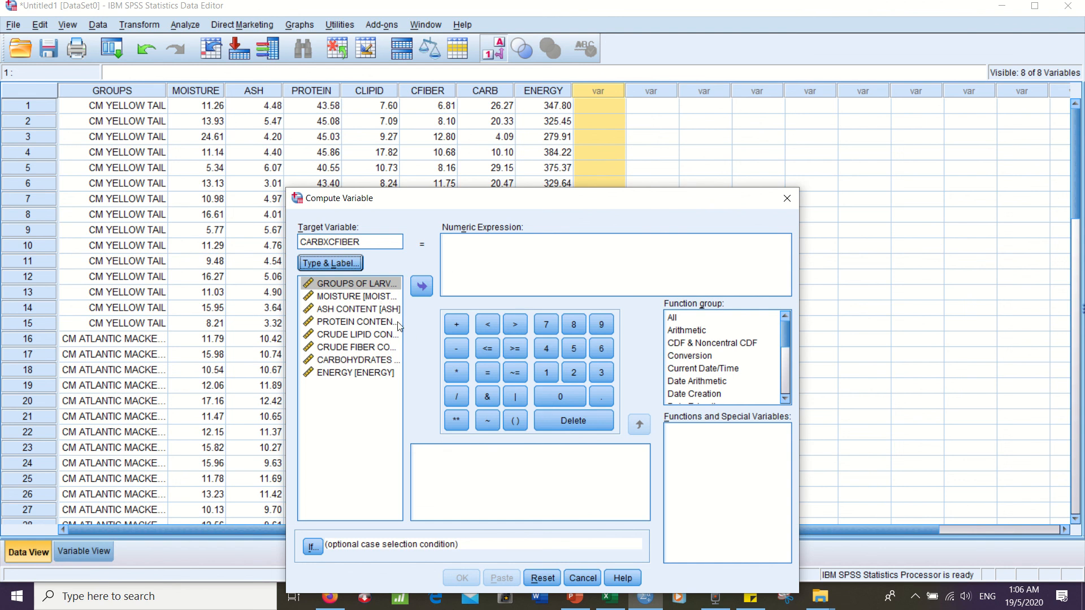
- Compute the new variable as CARB * CFIBER and close the output log without saving it
left_click(360, 361)
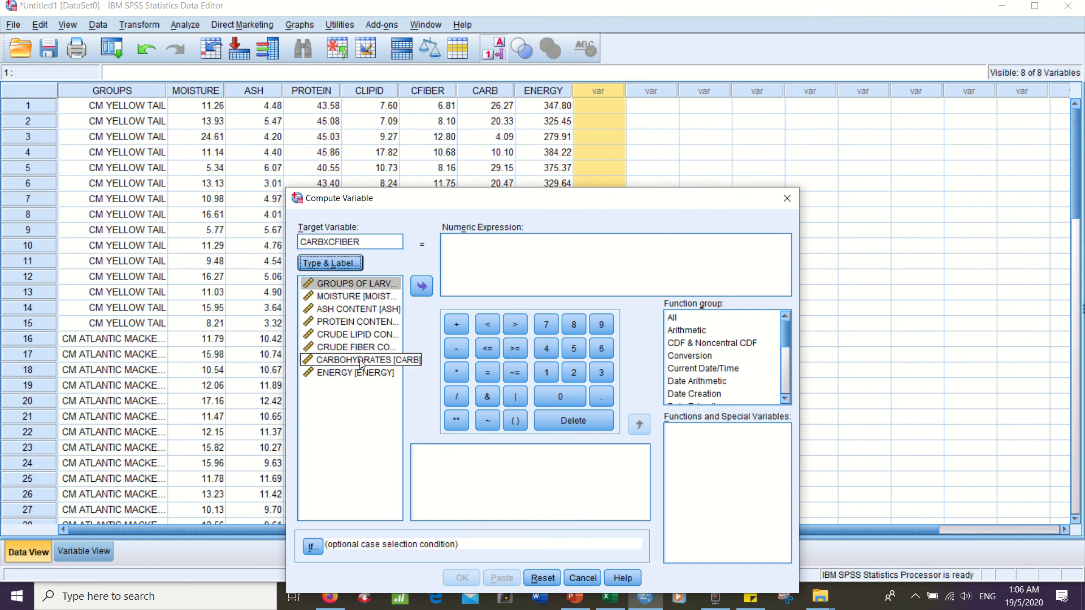
left_click(421, 286)
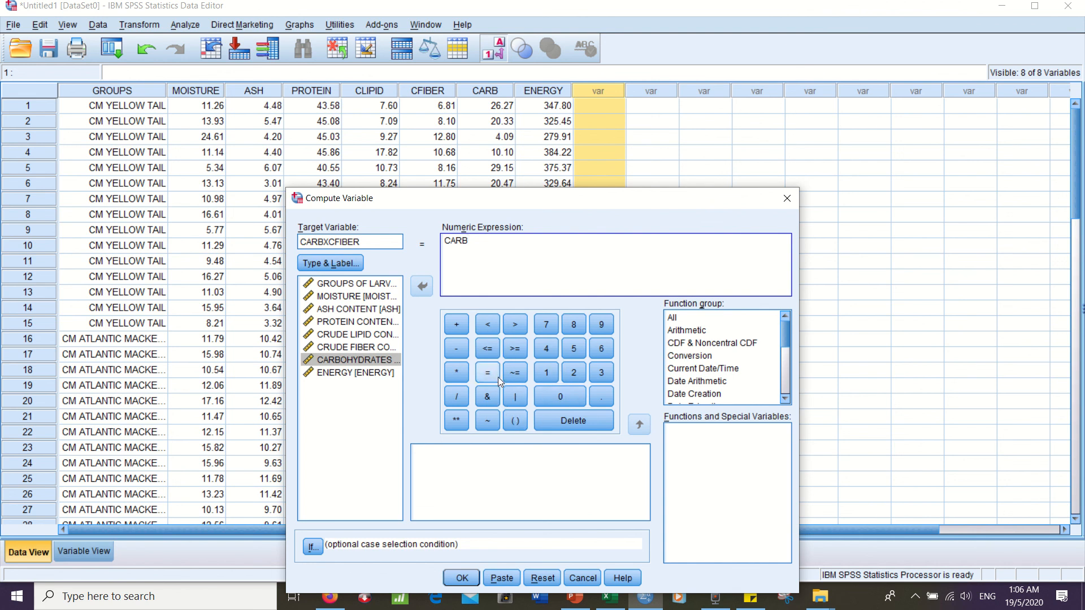
left_click(452, 371)
left_click(357, 347)
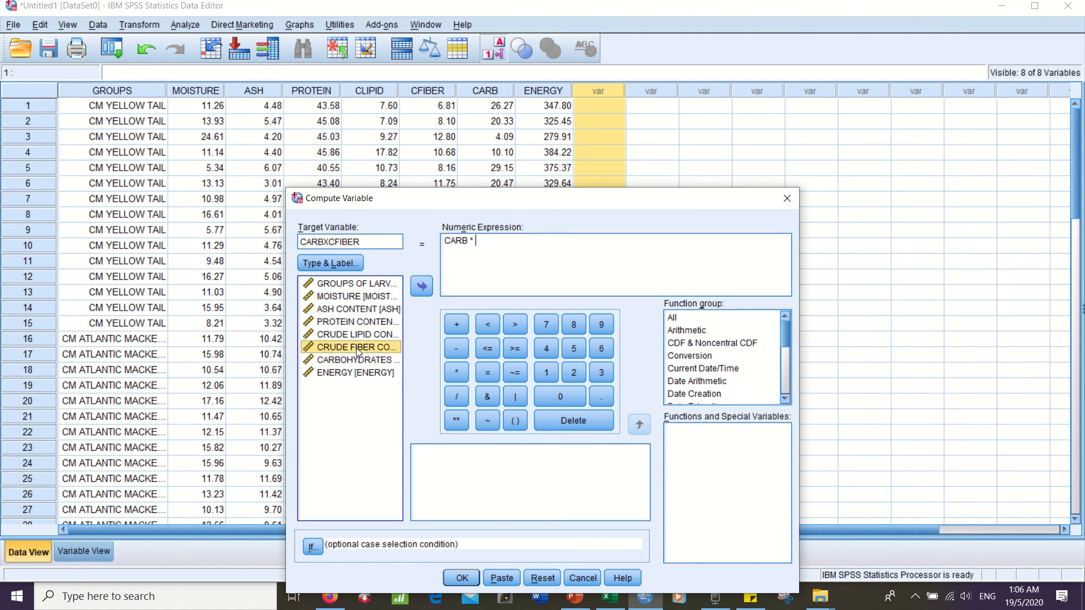
left_click(426, 289)
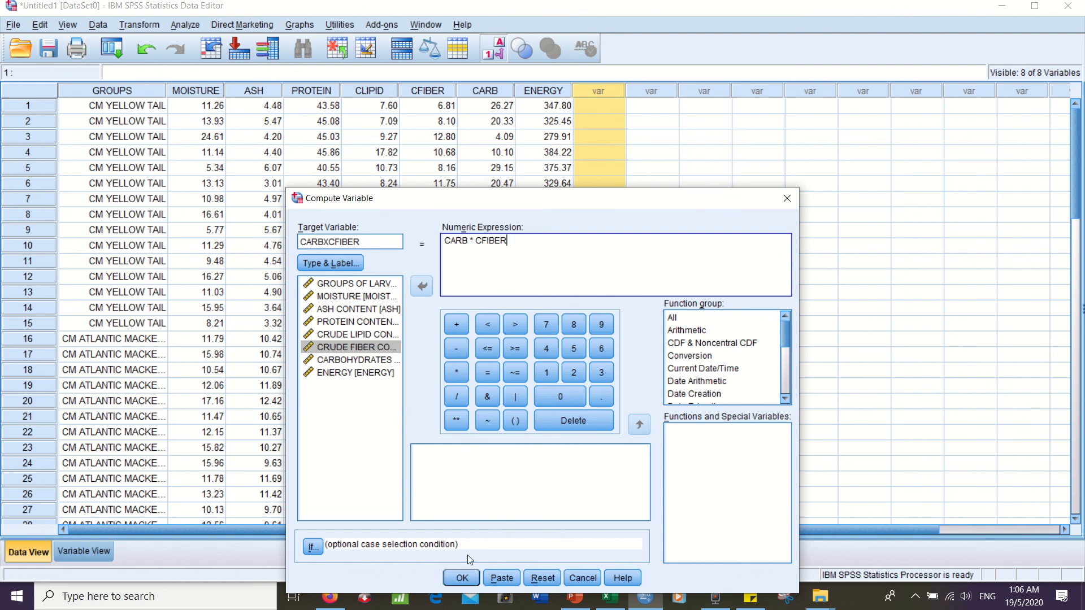
left_click(462, 578)
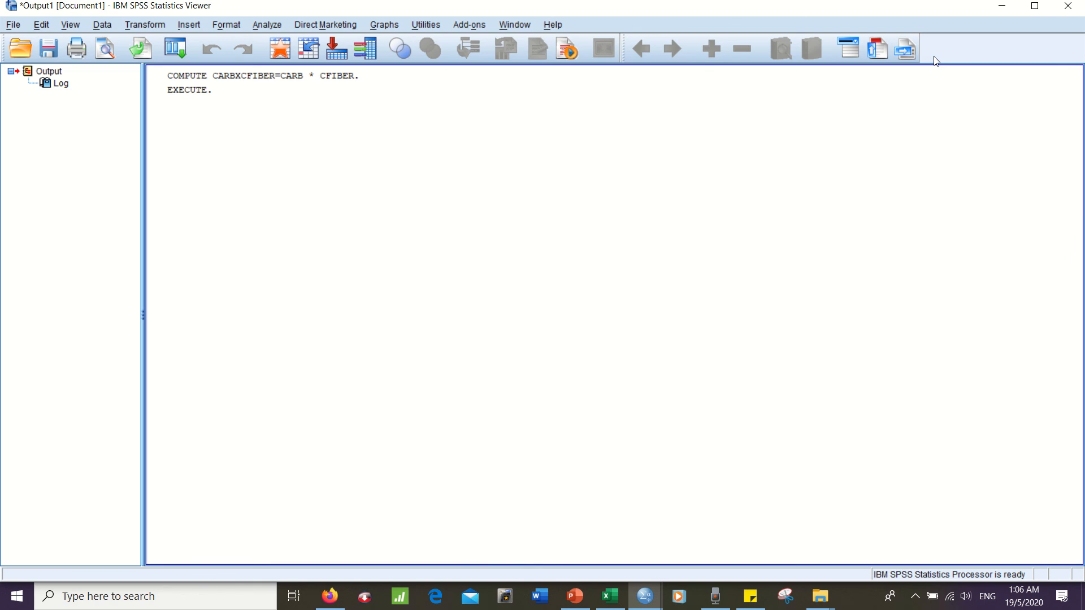
left_click(1067, 7)
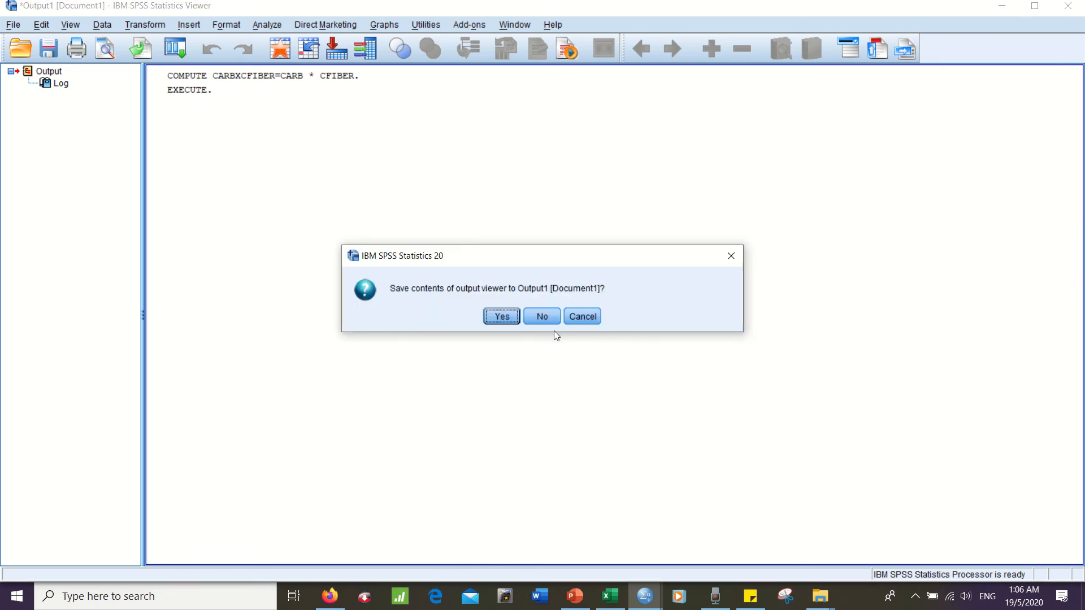
left_click(547, 316)
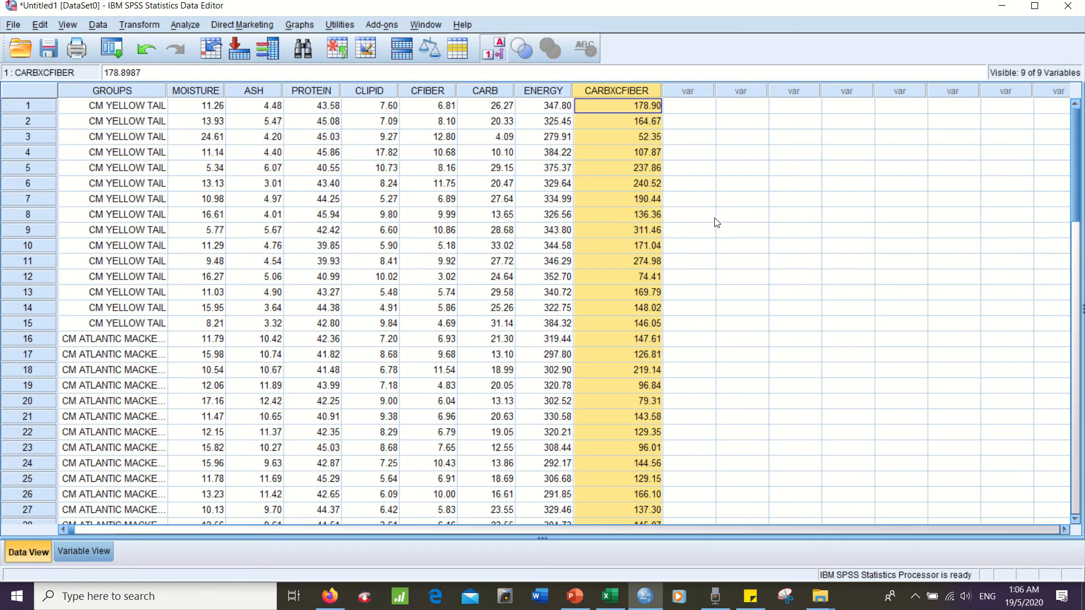
left_click(713, 221)
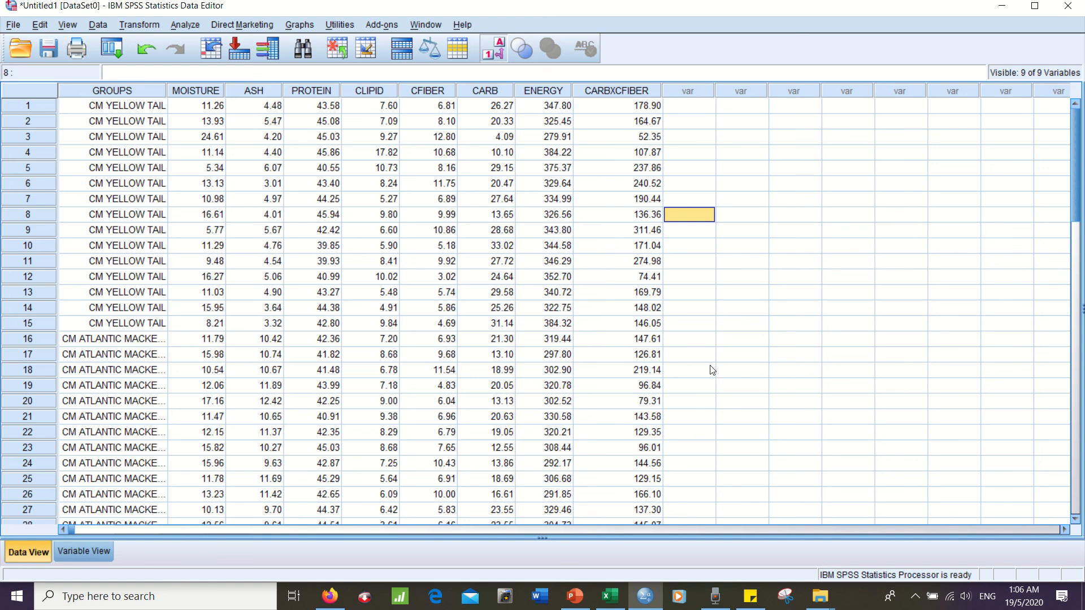
- Choose Documents\TUGAS RASMI\LECTURE NOTES MSCN\MSCN1823-FORENSIC CHEMISTRY\Statistics for Forensic Science\SPSS EXERCISE as the folder for saving the dataset
left_click(12, 26)
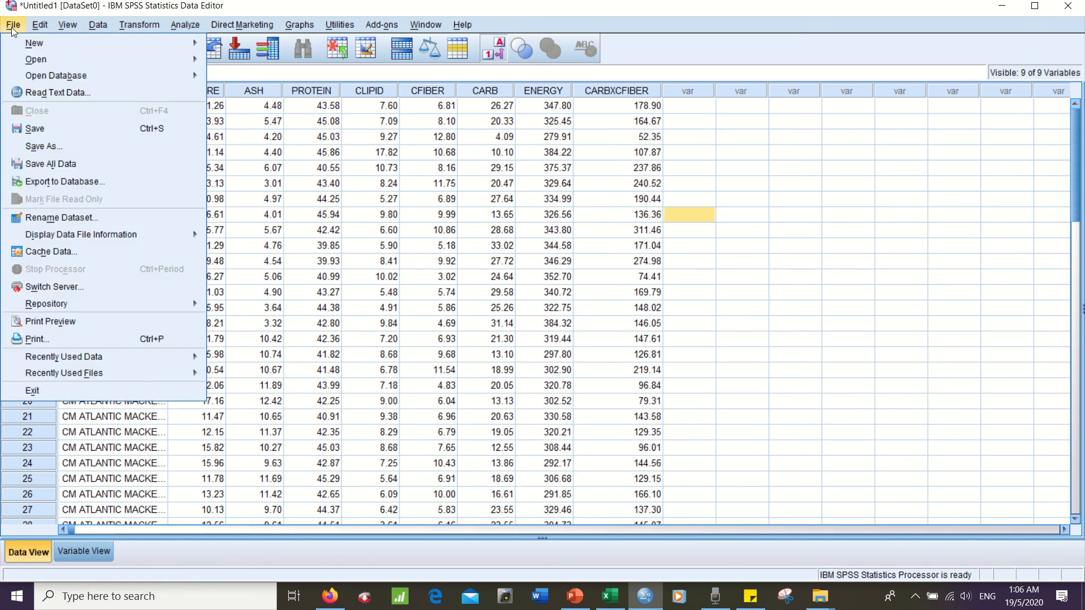
left_click(59, 146)
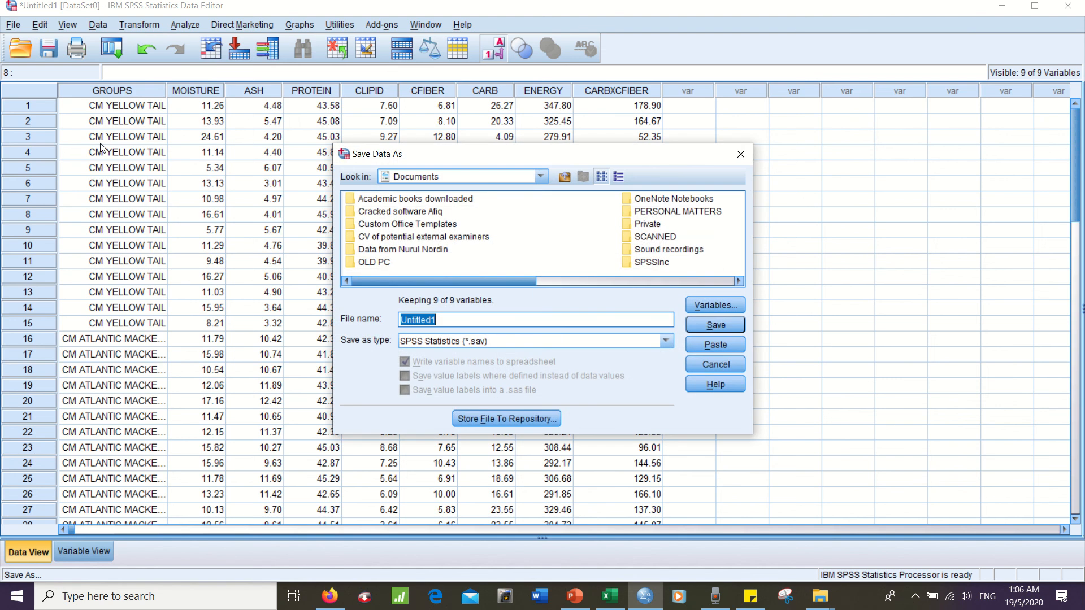
left_click(489, 177)
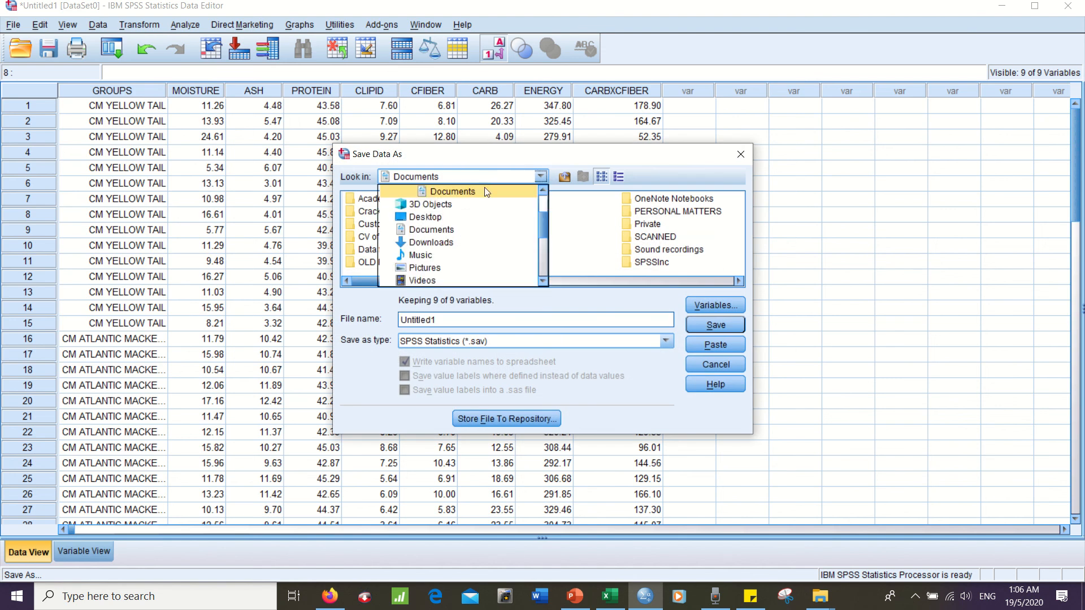
left_click(461, 231)
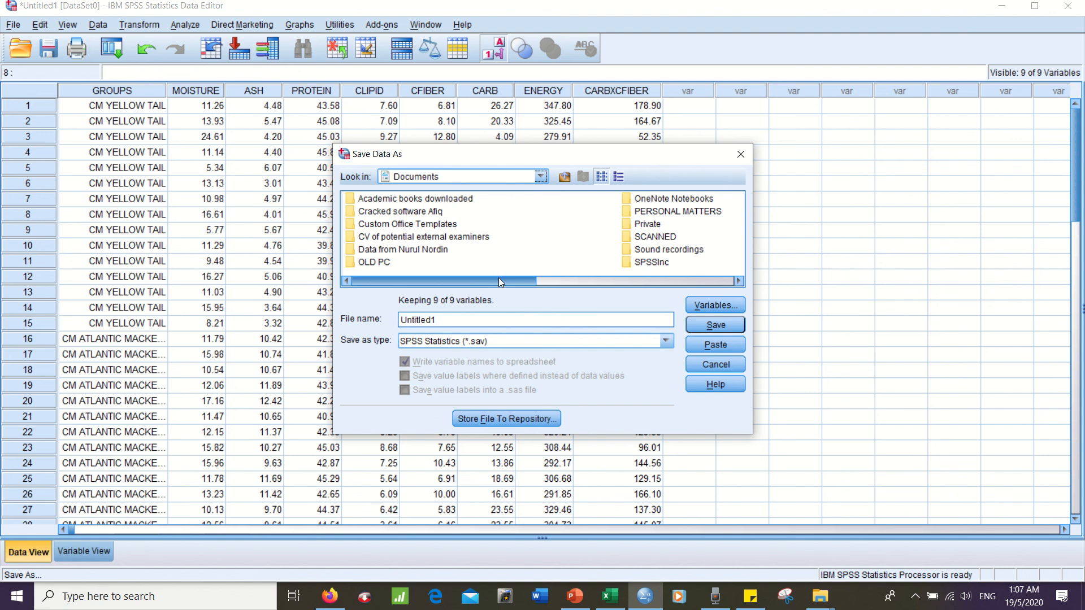
left_click_drag(503, 280, 611, 282)
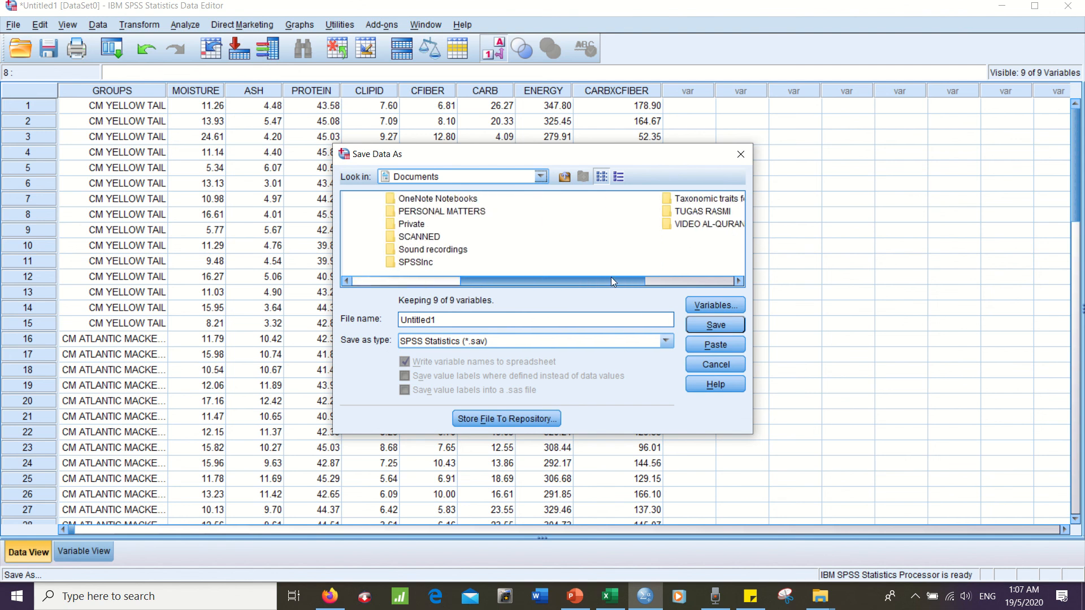
double_click(703, 211)
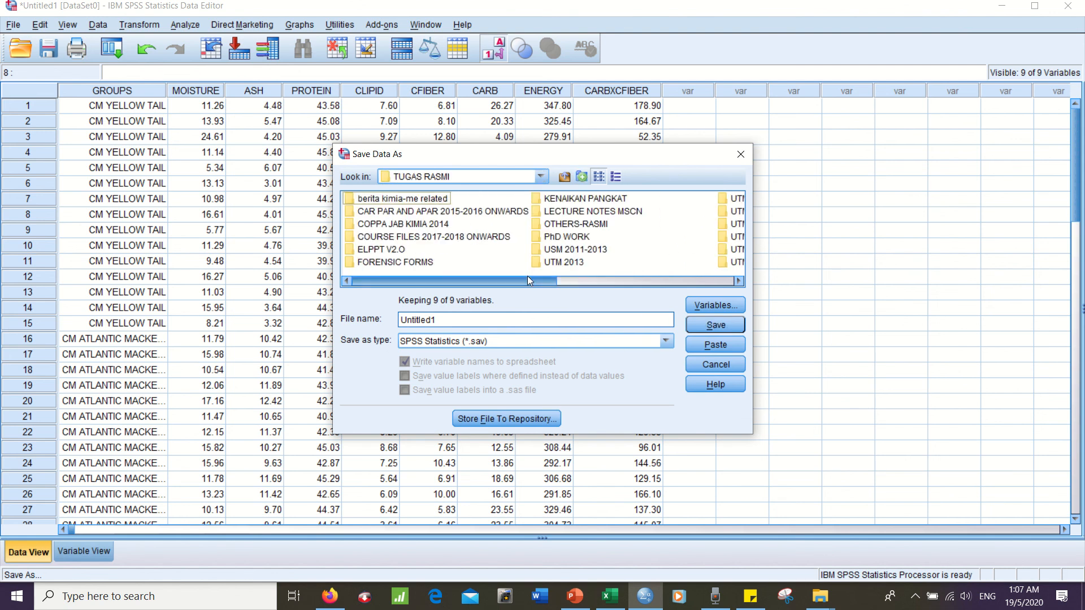
double_click(617, 213)
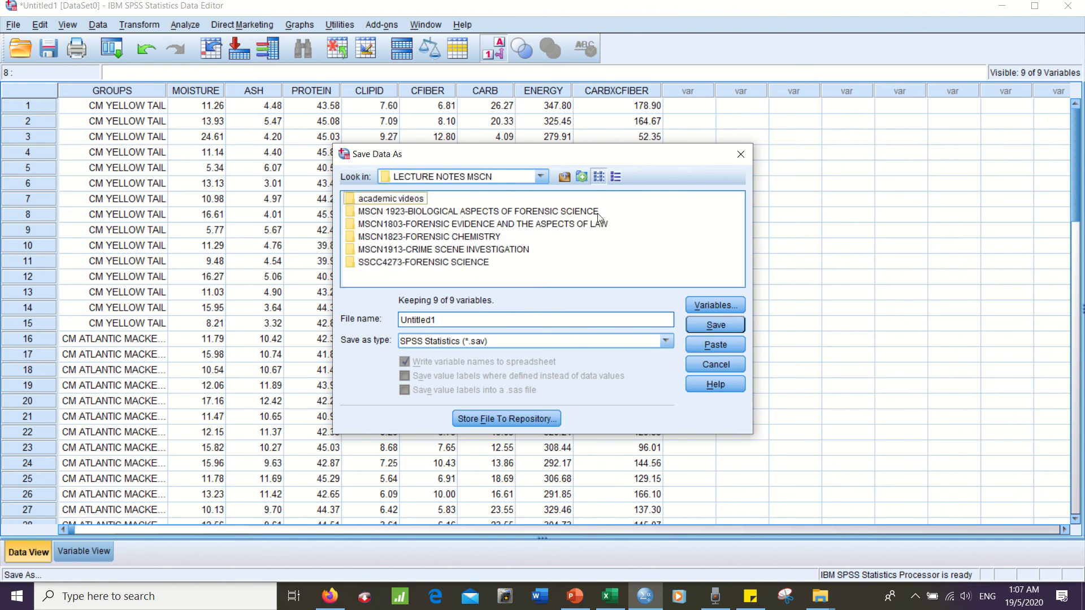
double_click(490, 236)
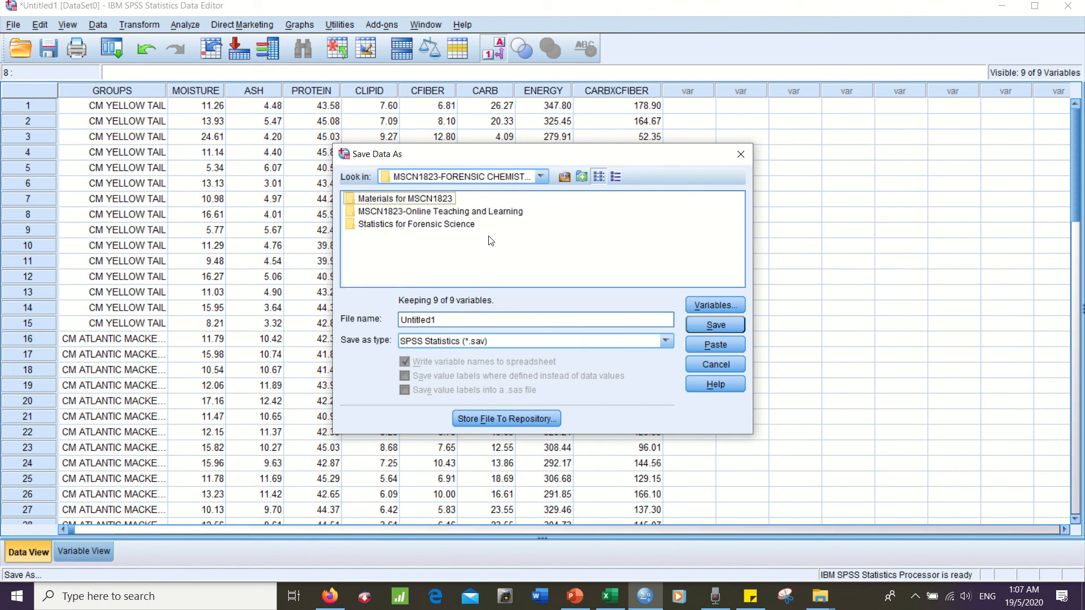
double_click(446, 225)
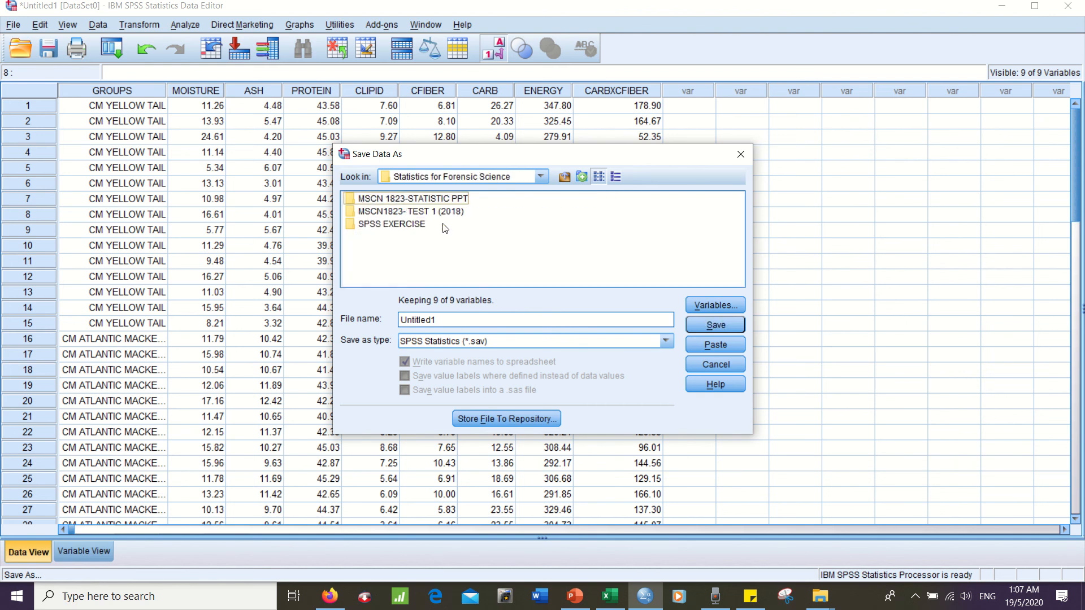
left_click(411, 226)
double_click(412, 226)
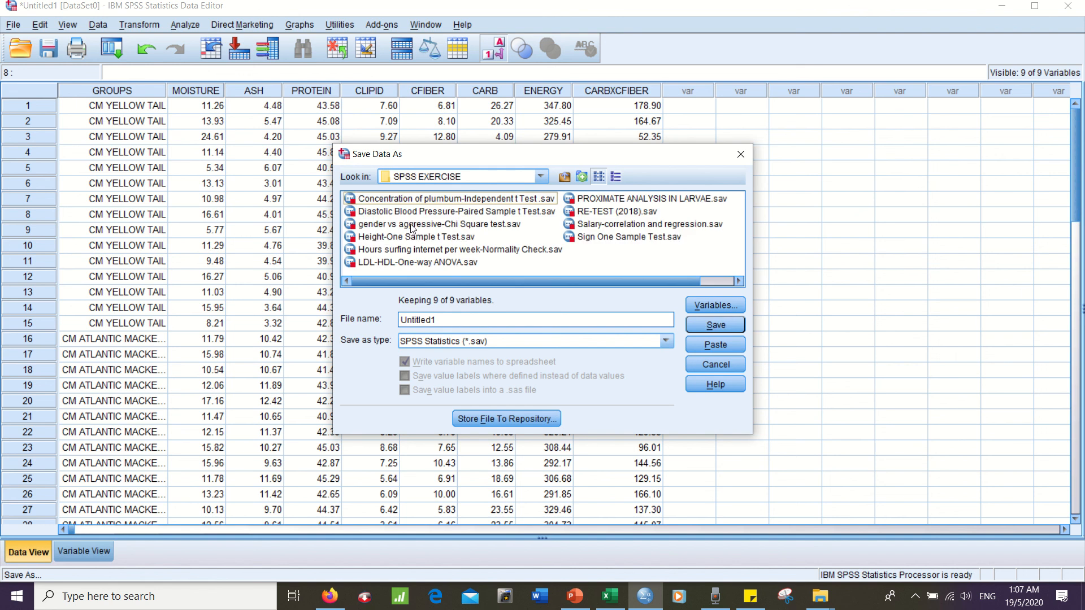
- Save the dataset as SPSS DEMO OF DATA ENTRY in SPSS Statistics format and close the output log without saving it
left_click(506, 318)
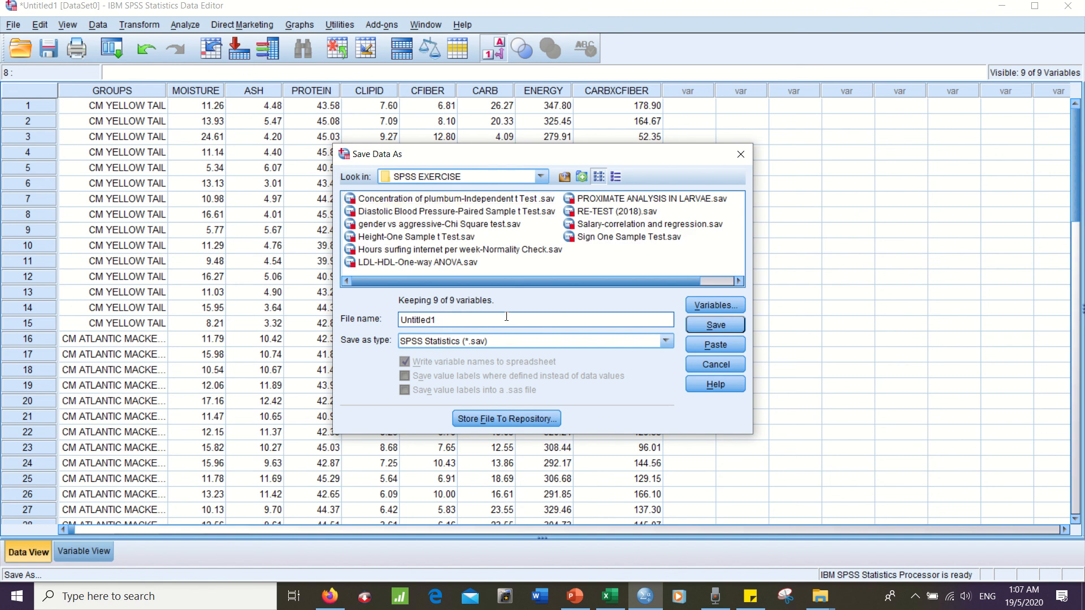
key("BackSpace")
key("BackSpace")
key("BackSpace")
key("BackSpace")
key("BackSpace")
key("BackSpace")
key("BackSpace")
key("BackSpace")
type("SPSS DEMO OF DATA ENTRY")
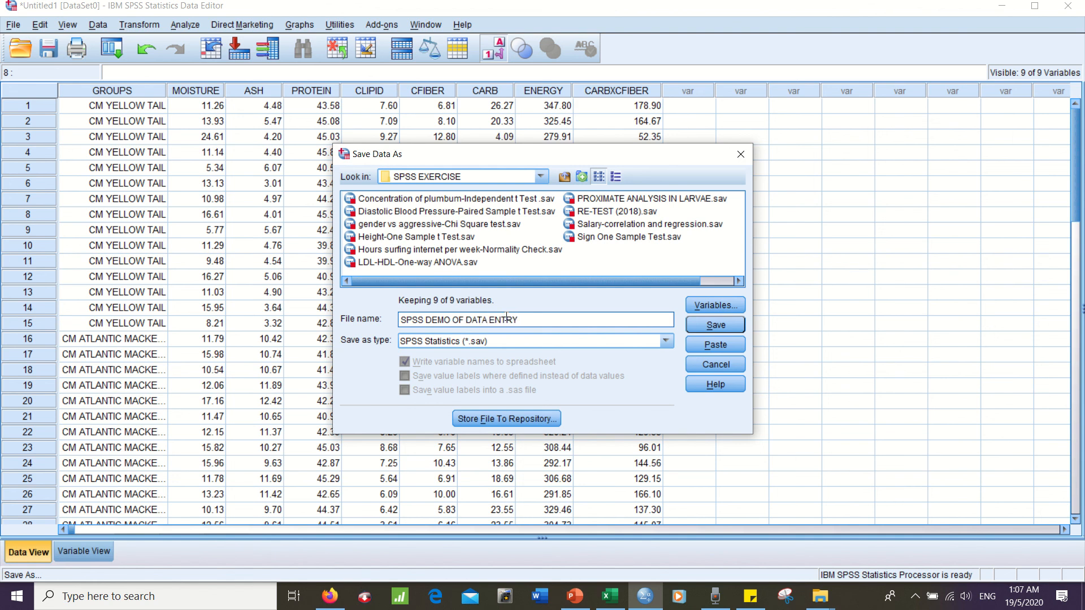
left_click(711, 323)
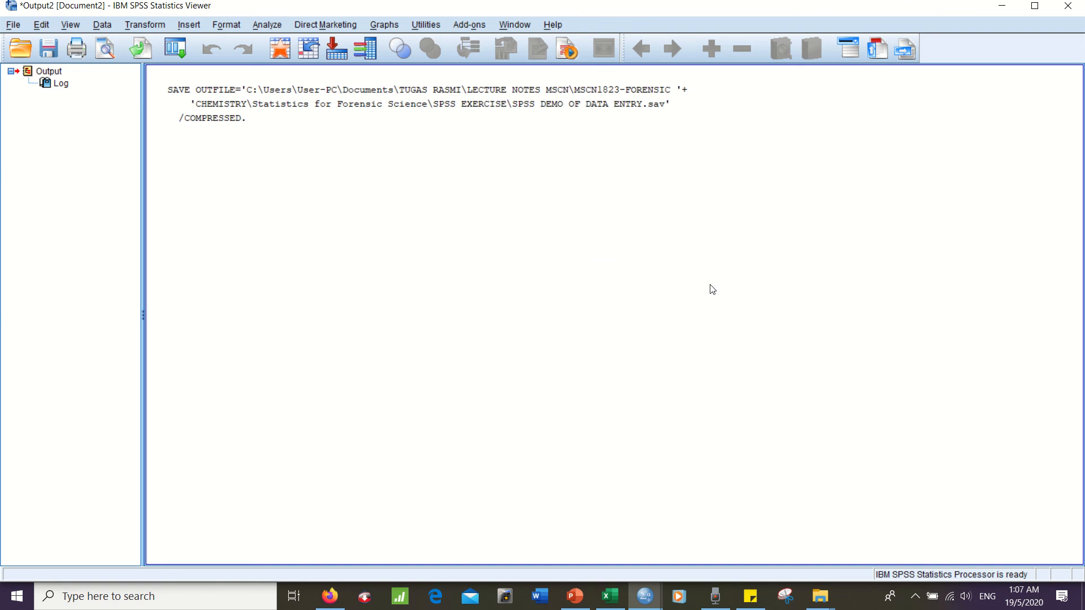
left_click(1079, 10)
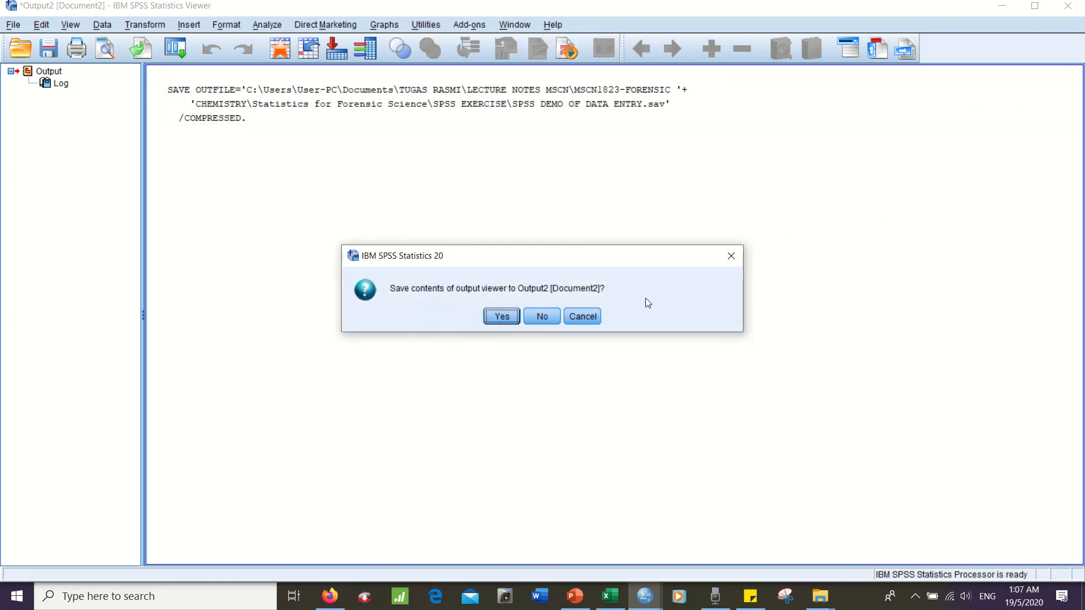
left_click(542, 316)
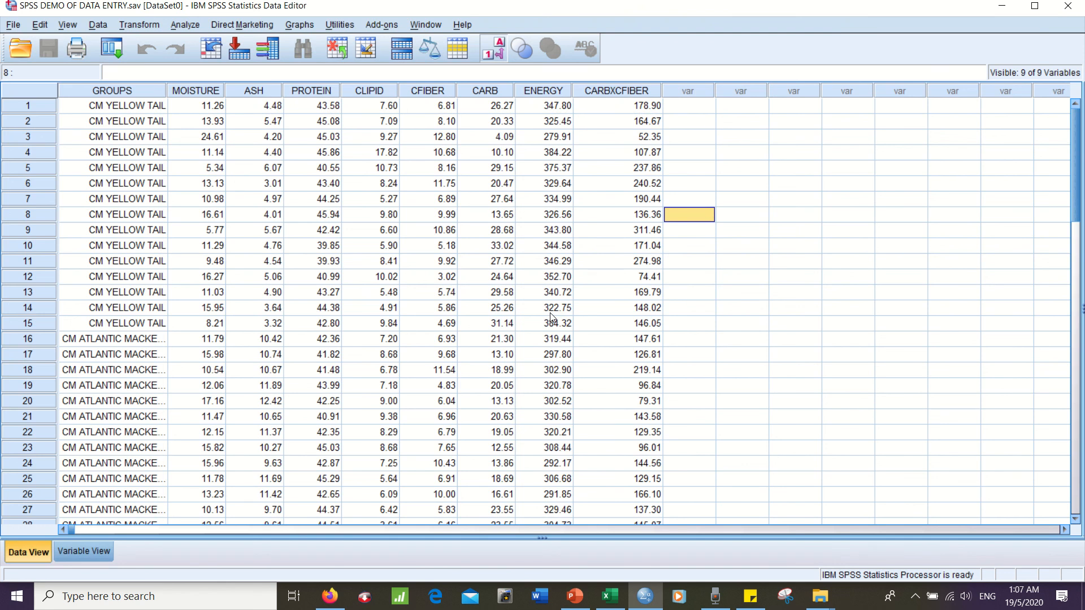